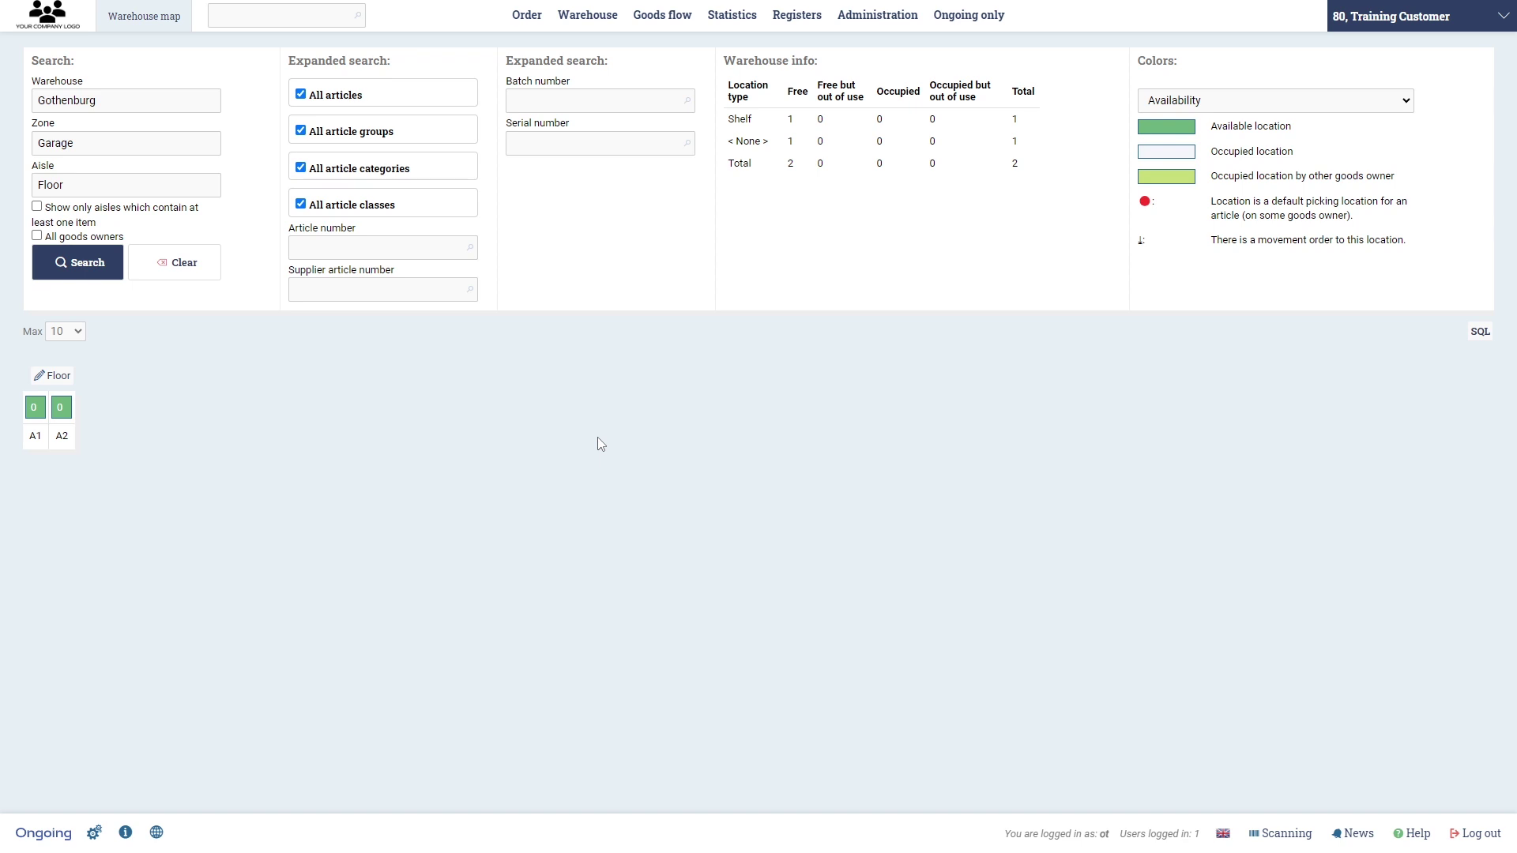
Go to the warehouse list showing only Gothenburg, then preview and close the new-warehouse form.
click(595, 23)
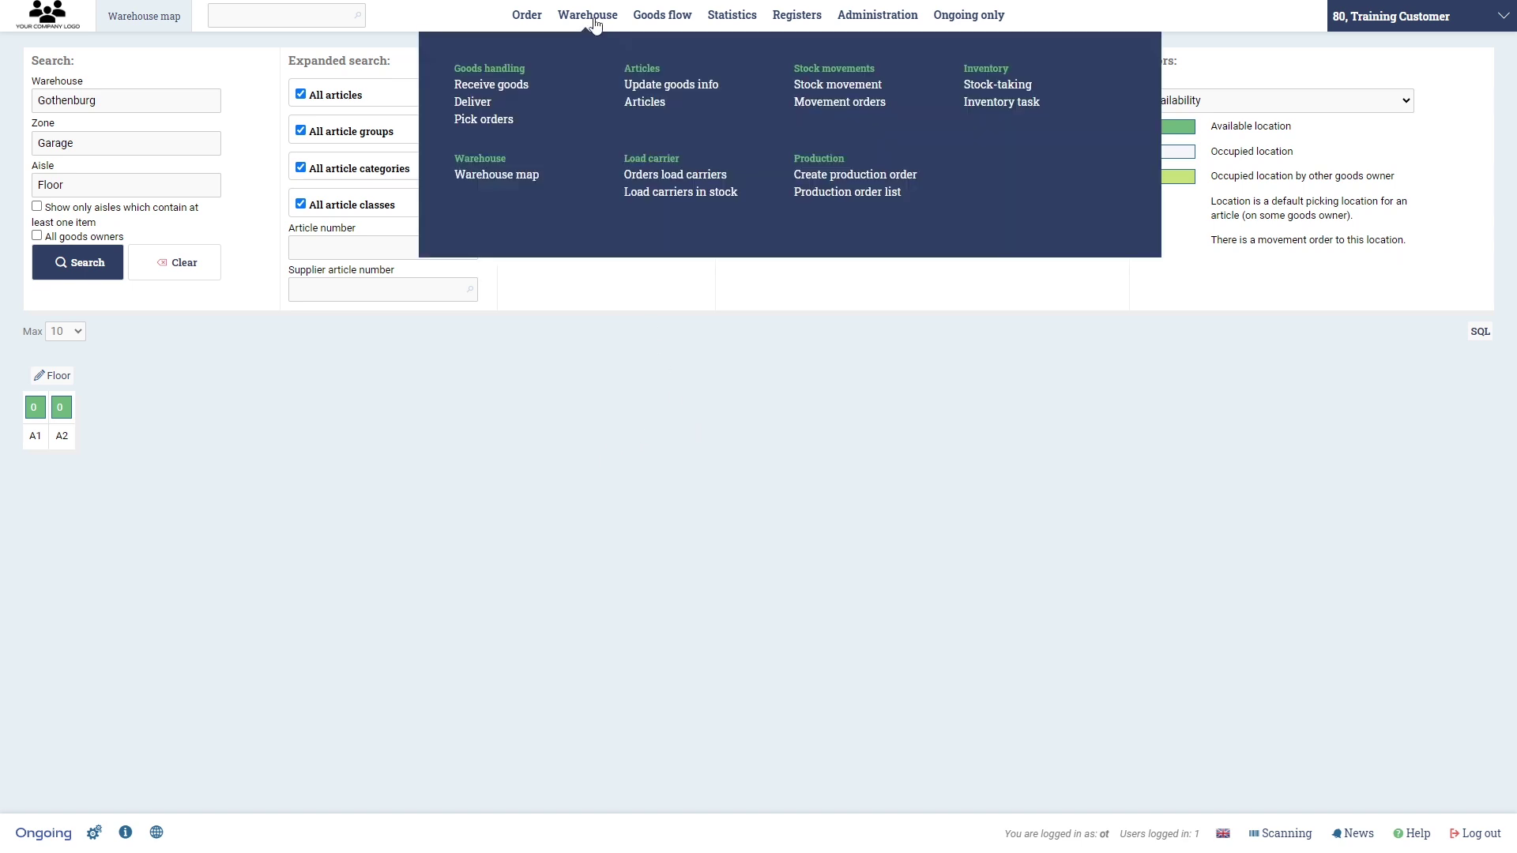
click(547, 182)
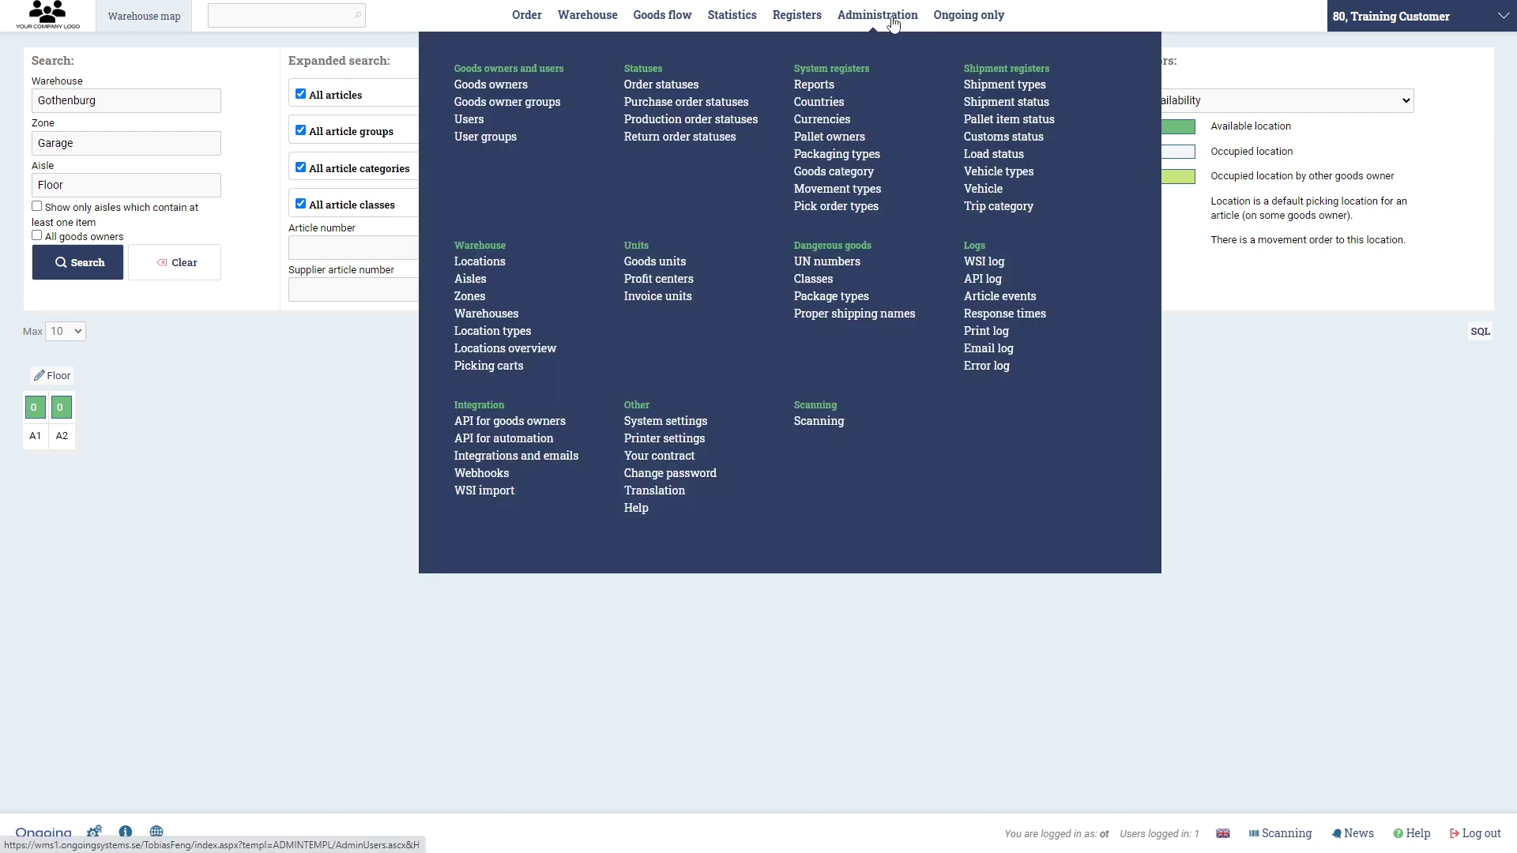
click(518, 315)
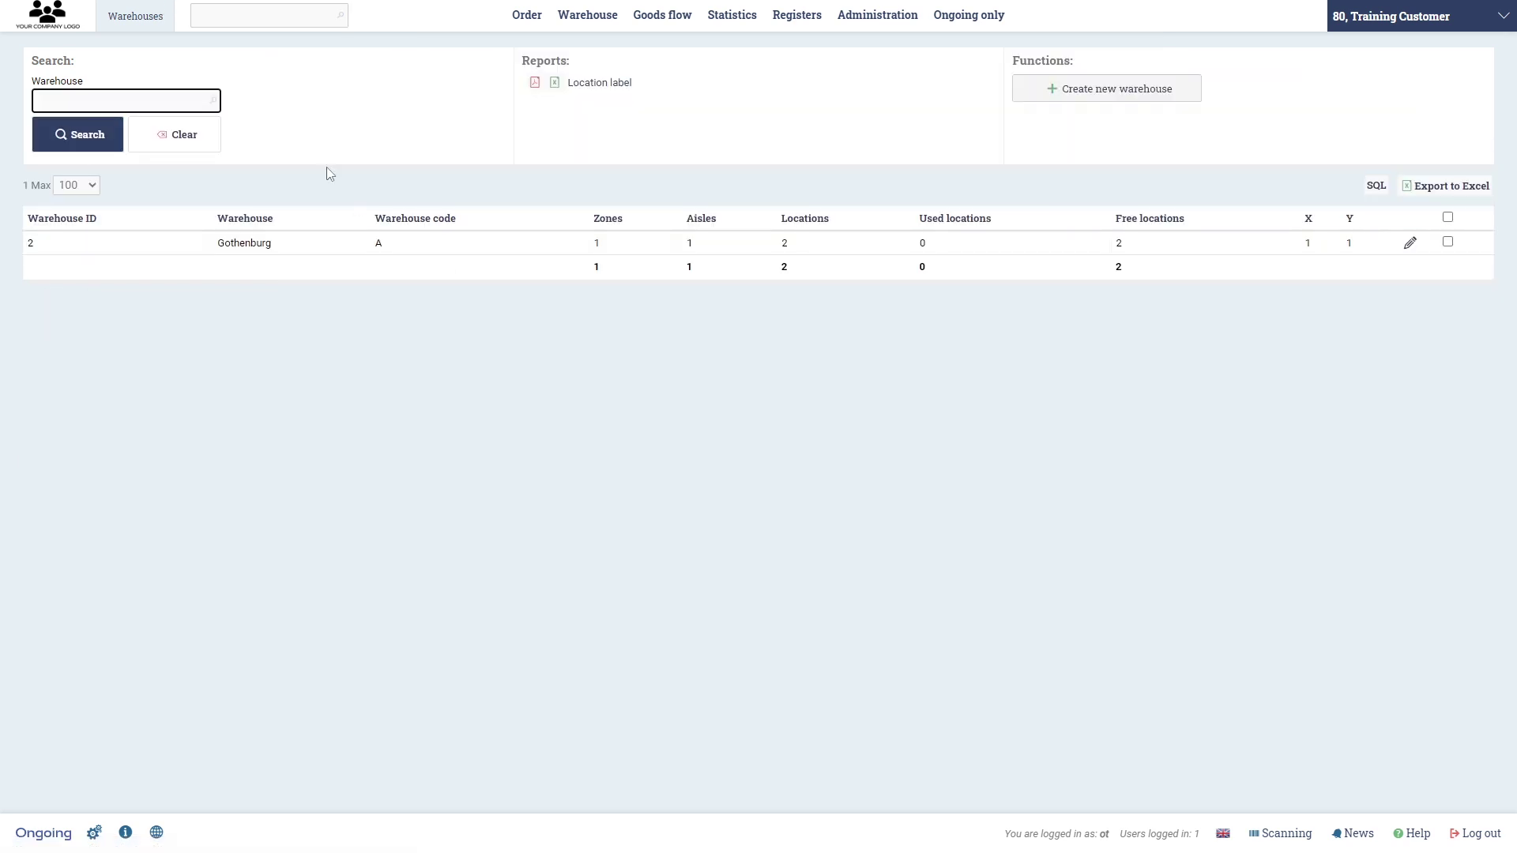
click(1153, 90)
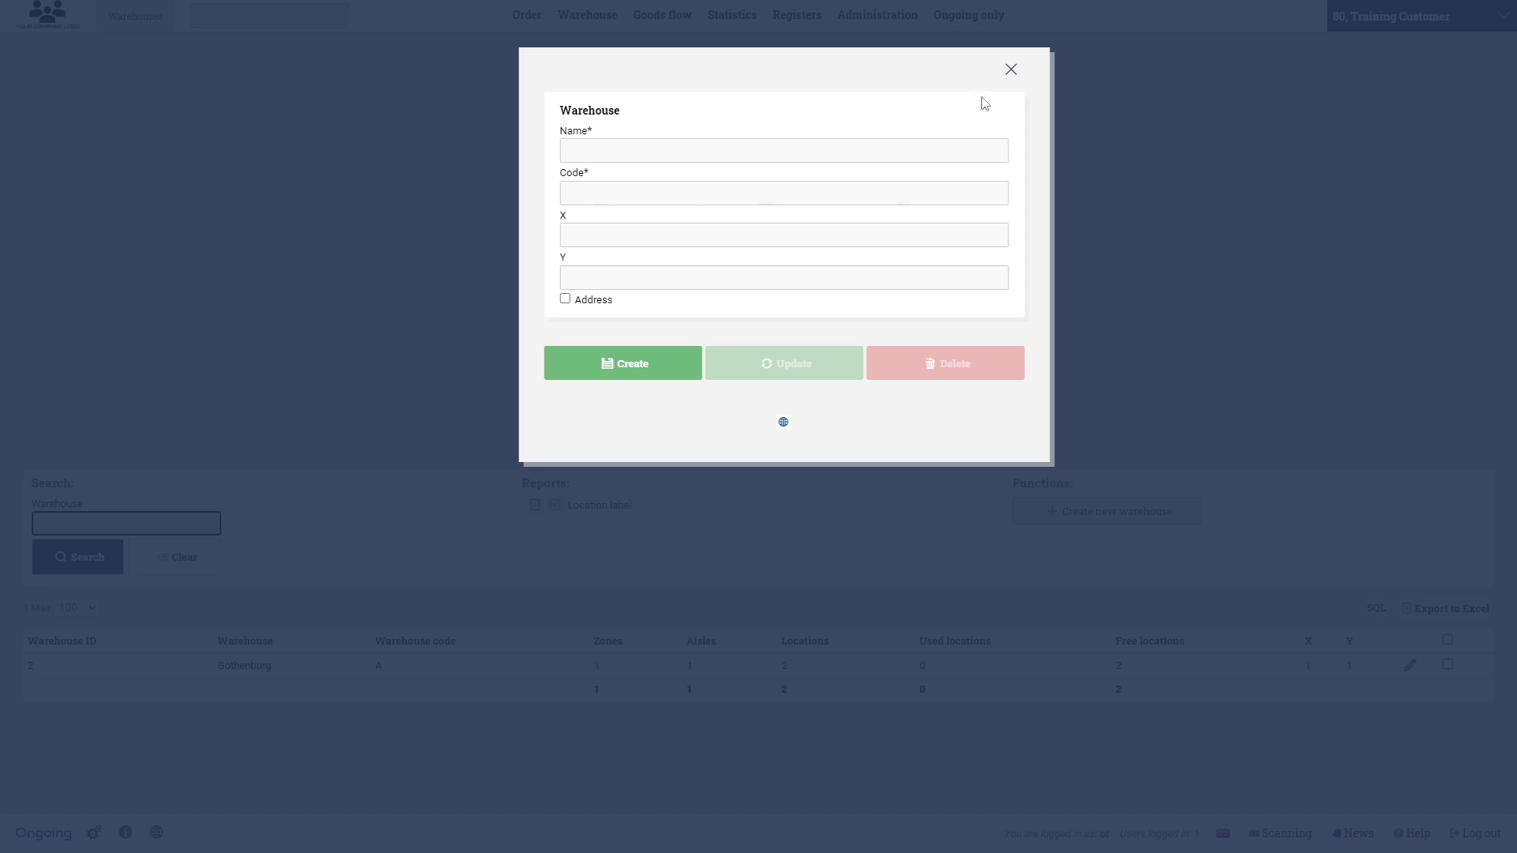
click(1012, 69)
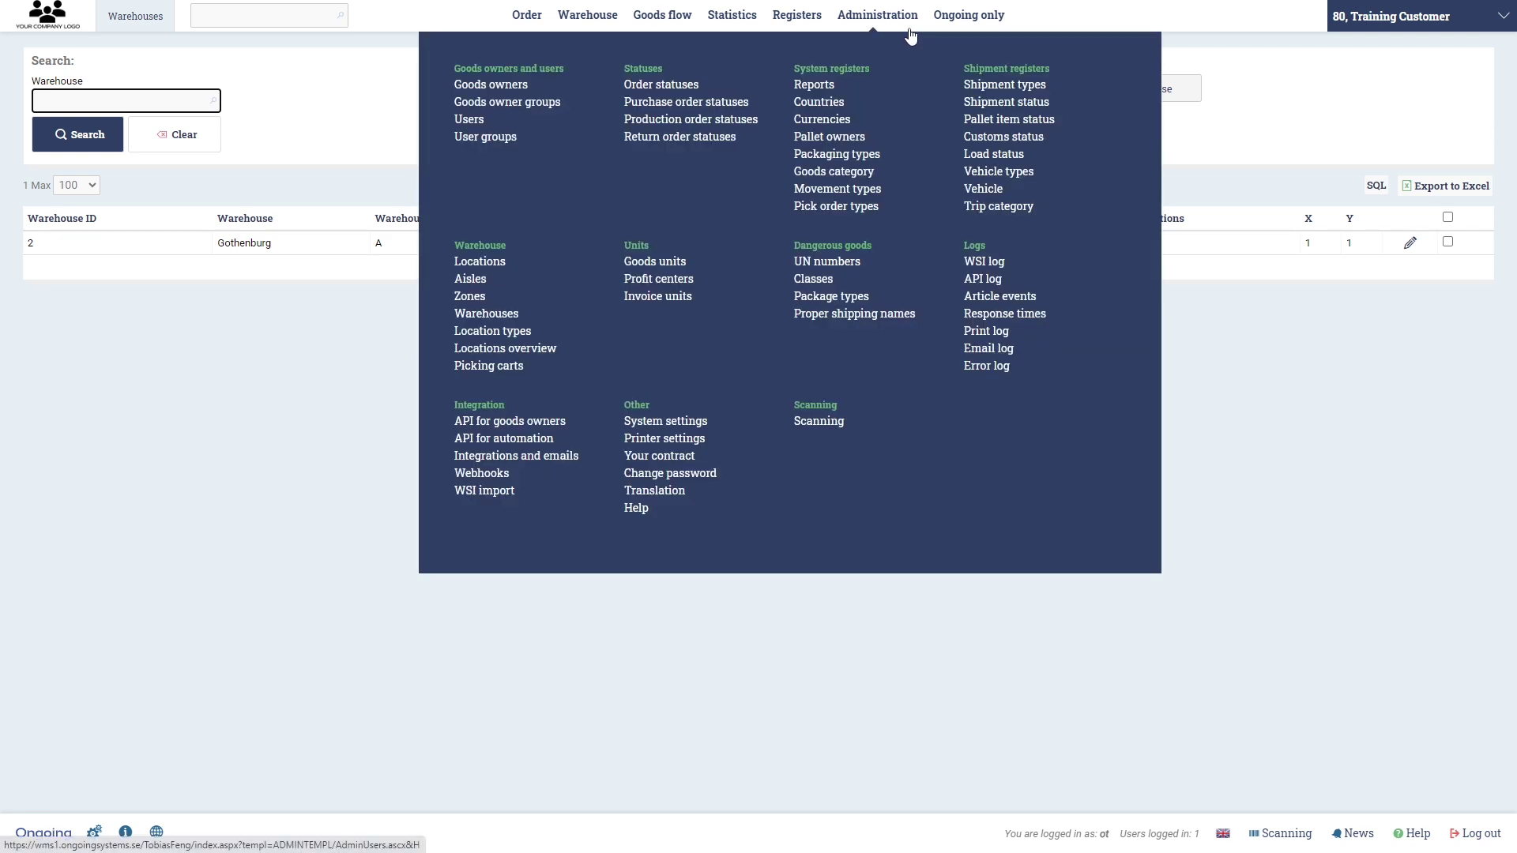
Check the Garage zone in the zones list and the new-zone form, then return to the warehouse map.
click(507, 298)
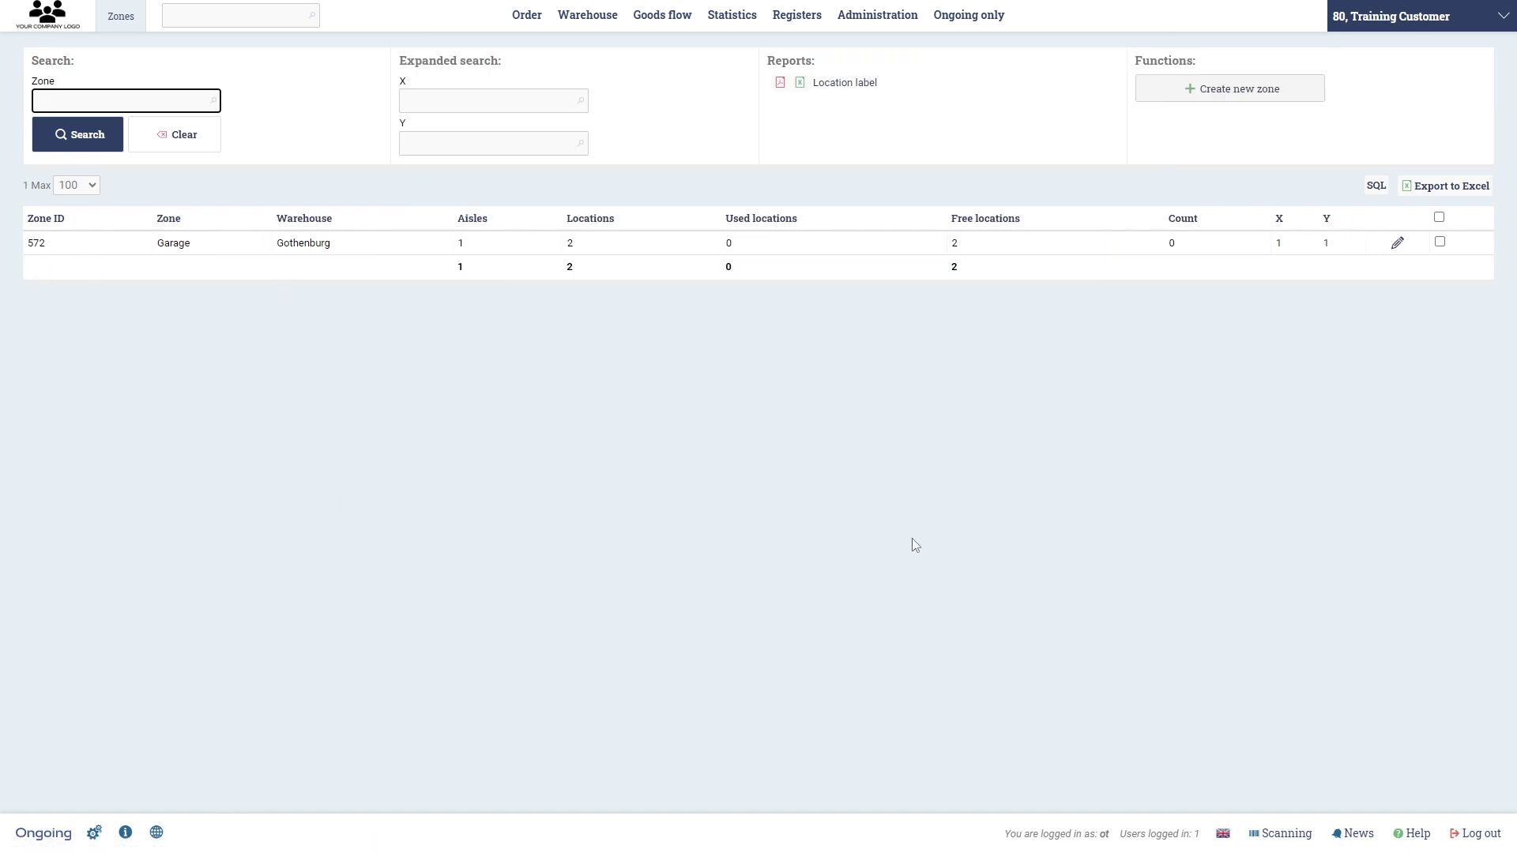
click(1239, 91)
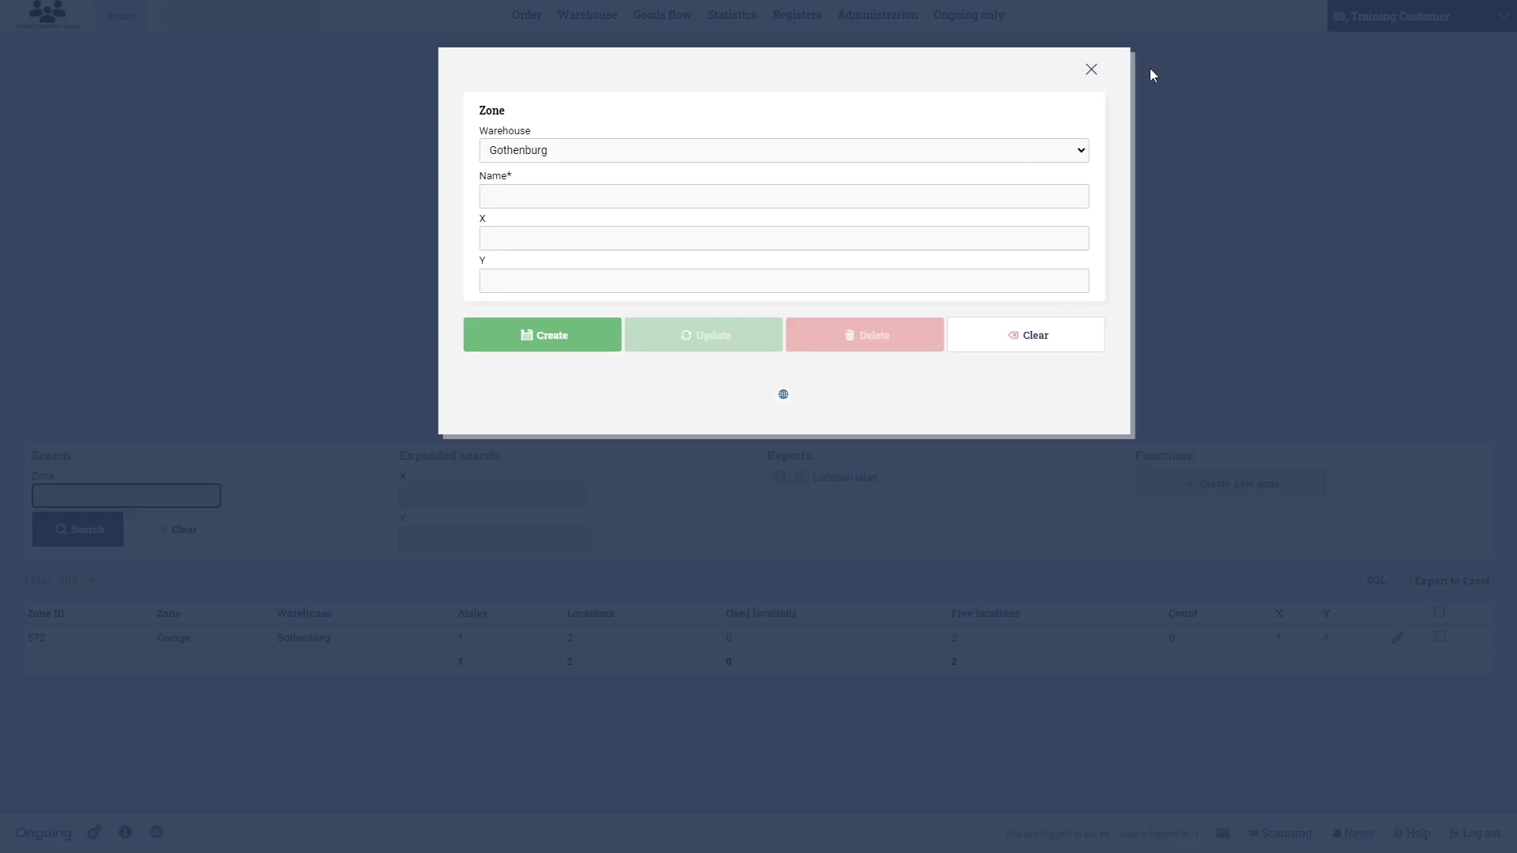
click(1089, 77)
click(1088, 77)
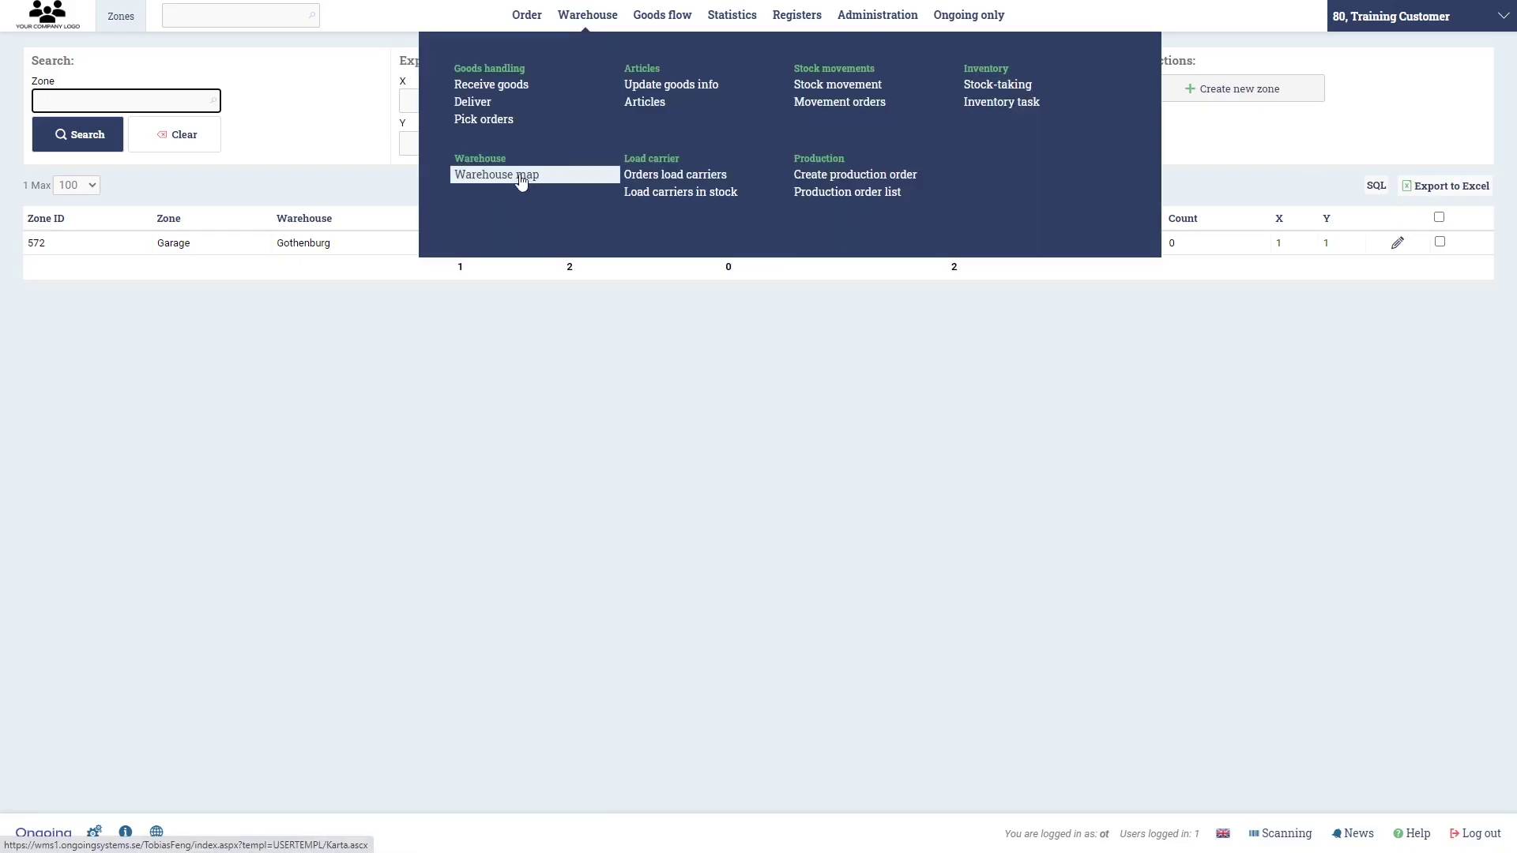
click(509, 176)
Inspect the map's Gothenburg, Garage and Floor filters, then bring up the lager2.jpeg shelving photo.
click(75, 145)
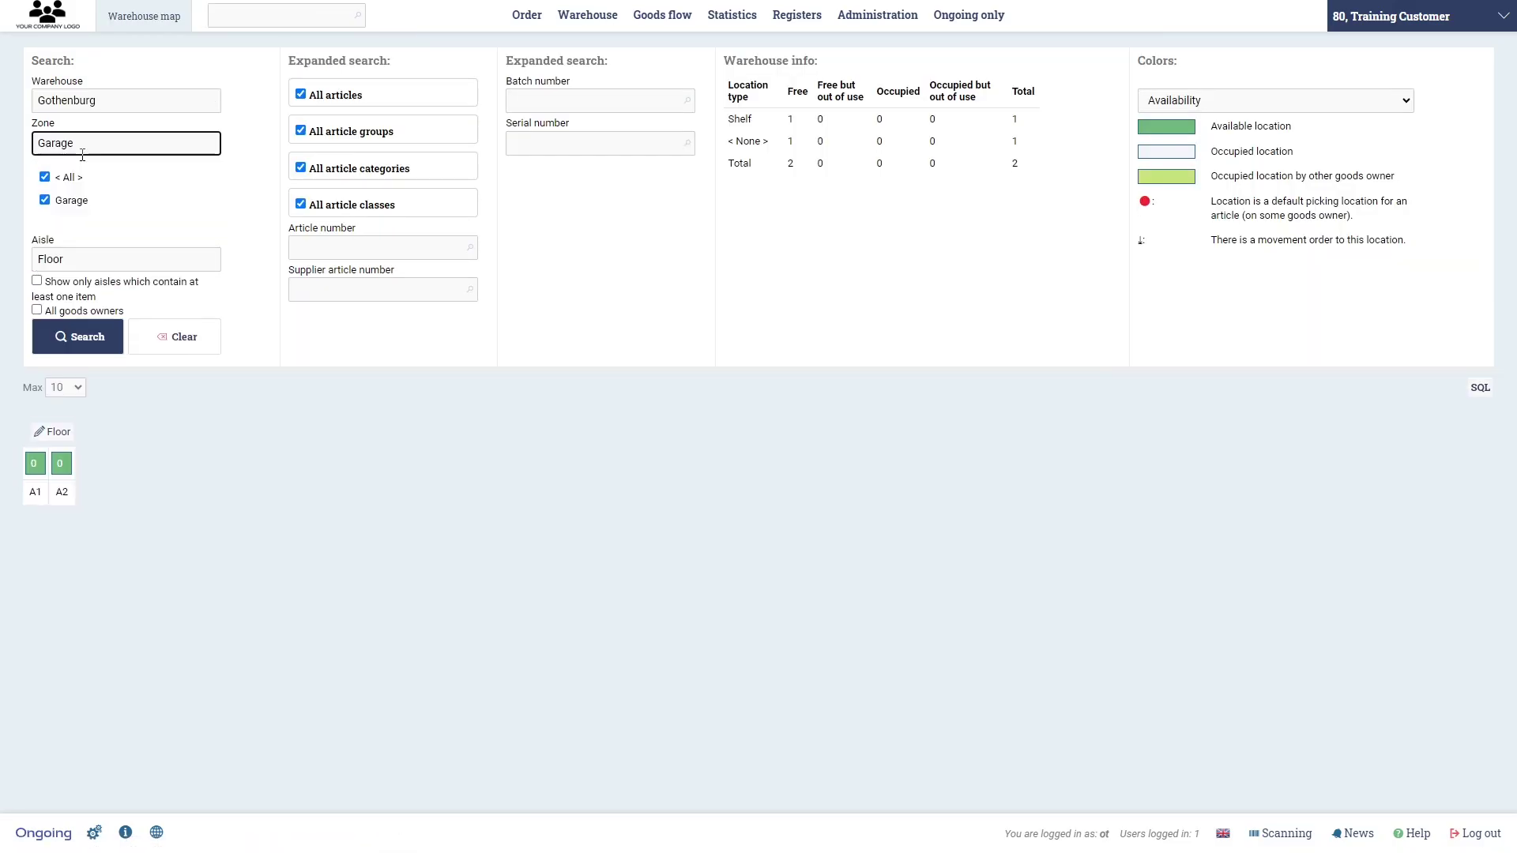
click(143, 100)
click(151, 215)
click(175, 264)
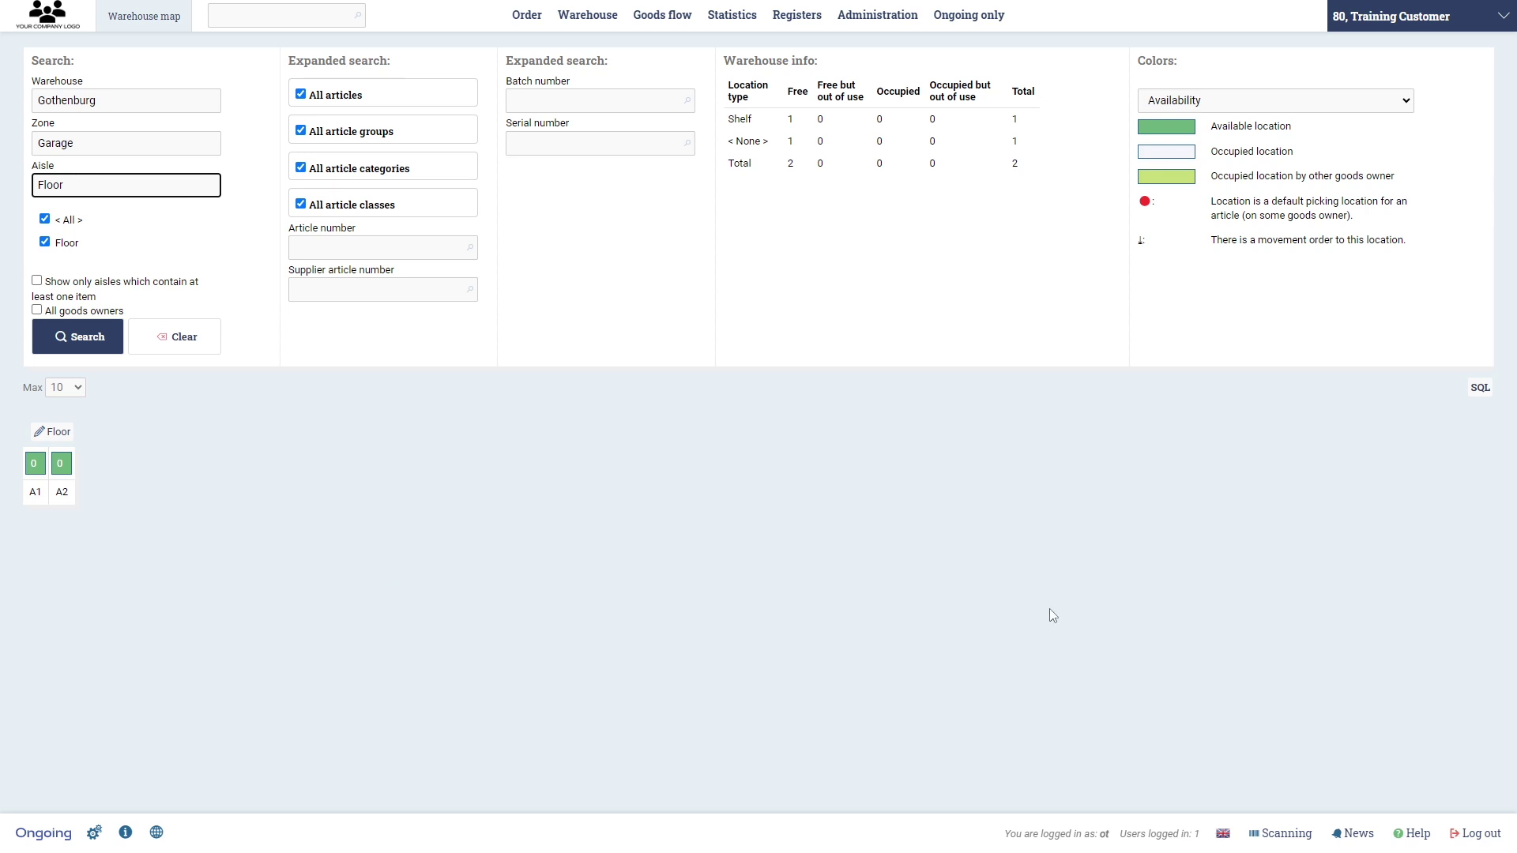
key(alt+Tab)
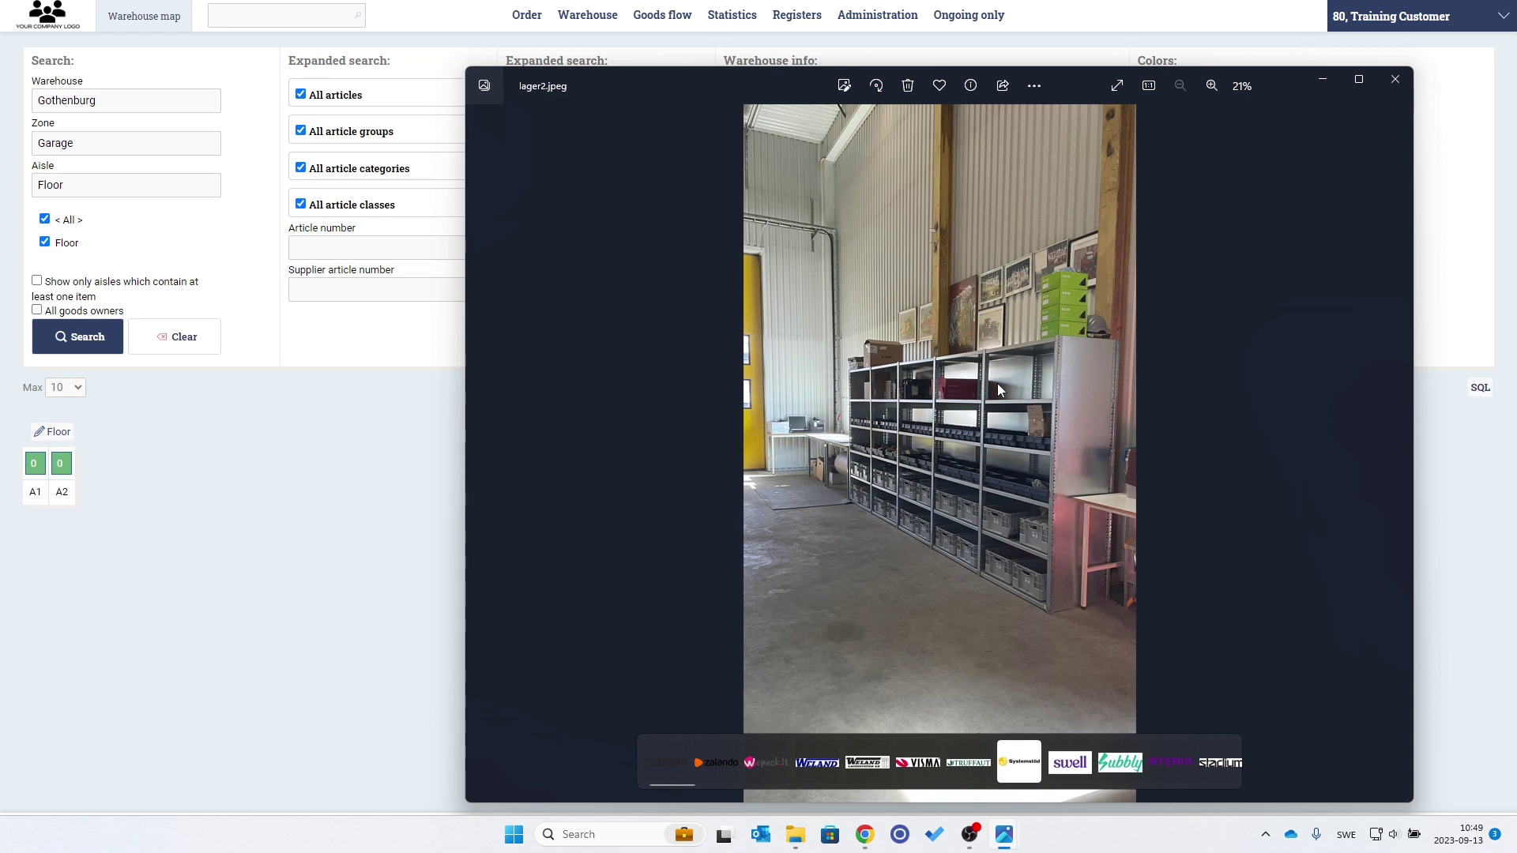
Switch to the close-up shelving photo lager1.jpeg.
key(alt+Tab)
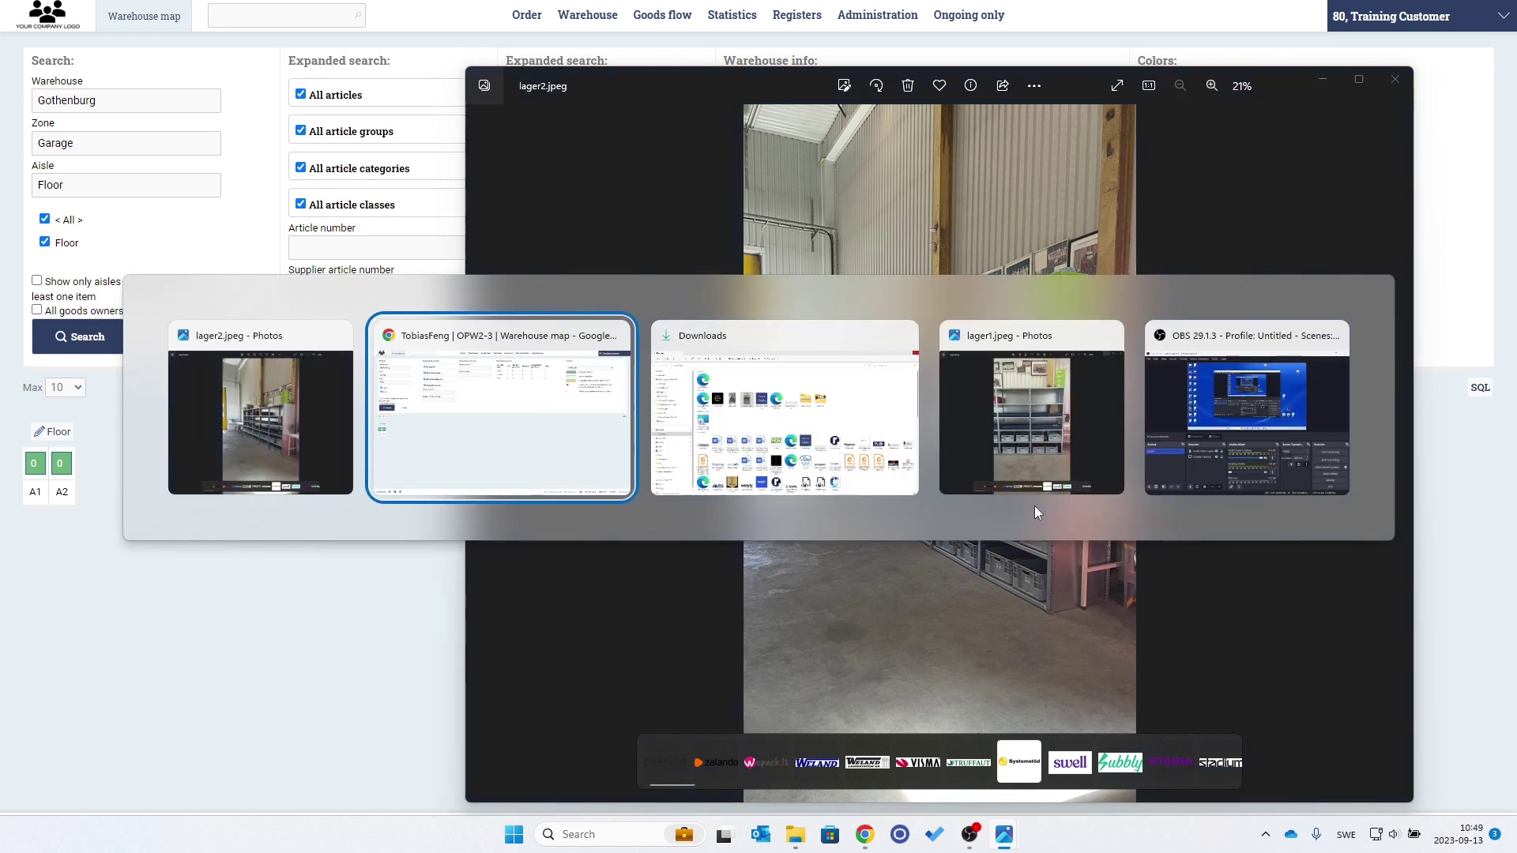
key(alt+Tab)
key(alt+Tab)
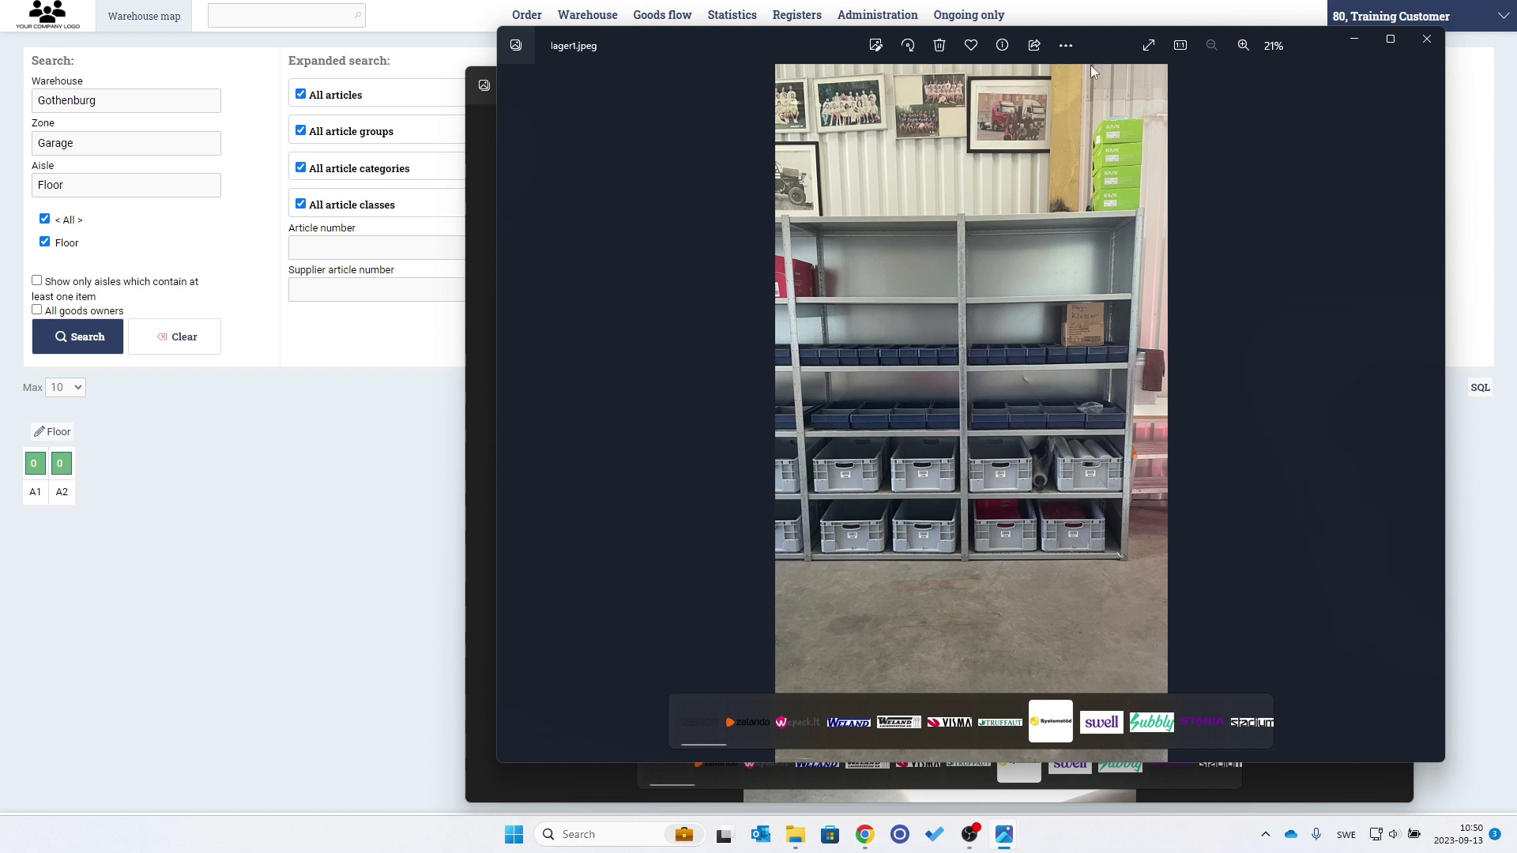
Snap lager1.jpeg to the left half beside the wide photo, then put both photos away.
drag(1128, 43, 390, 77)
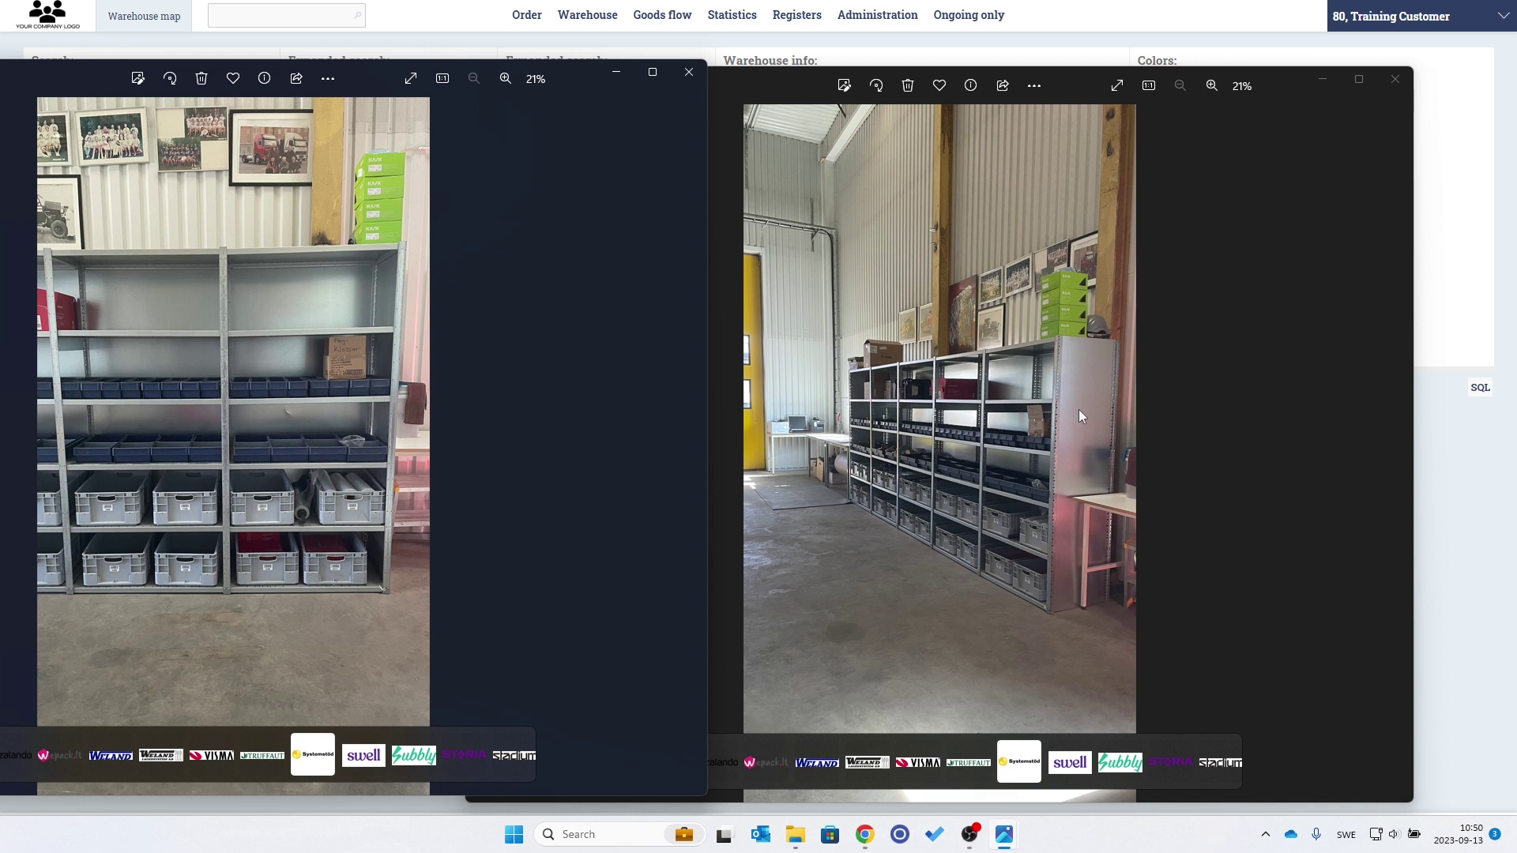
click(1331, 87)
click(616, 73)
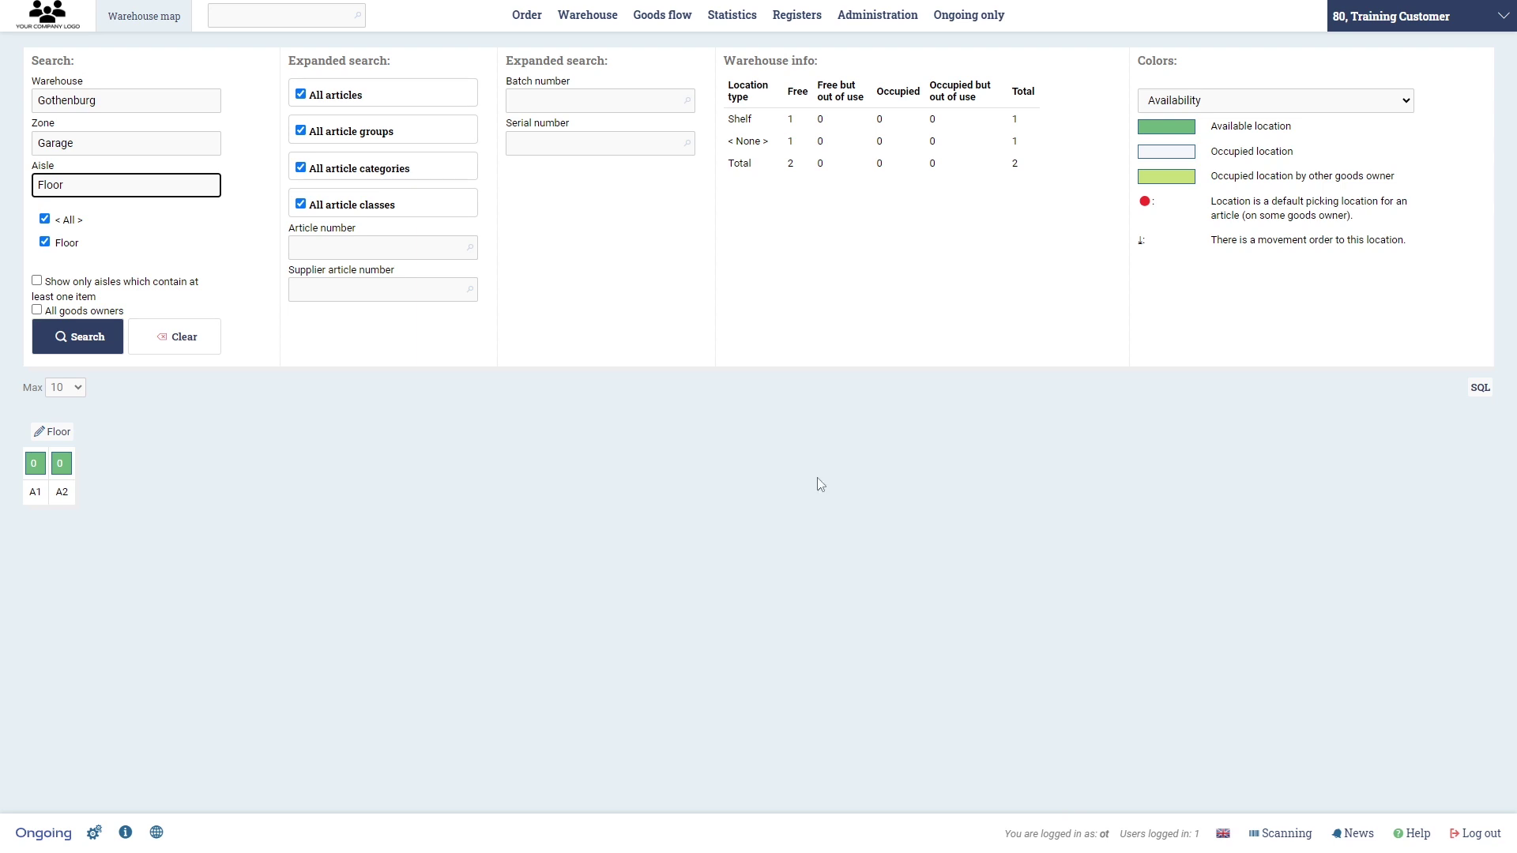
mouse_move(877, 15)
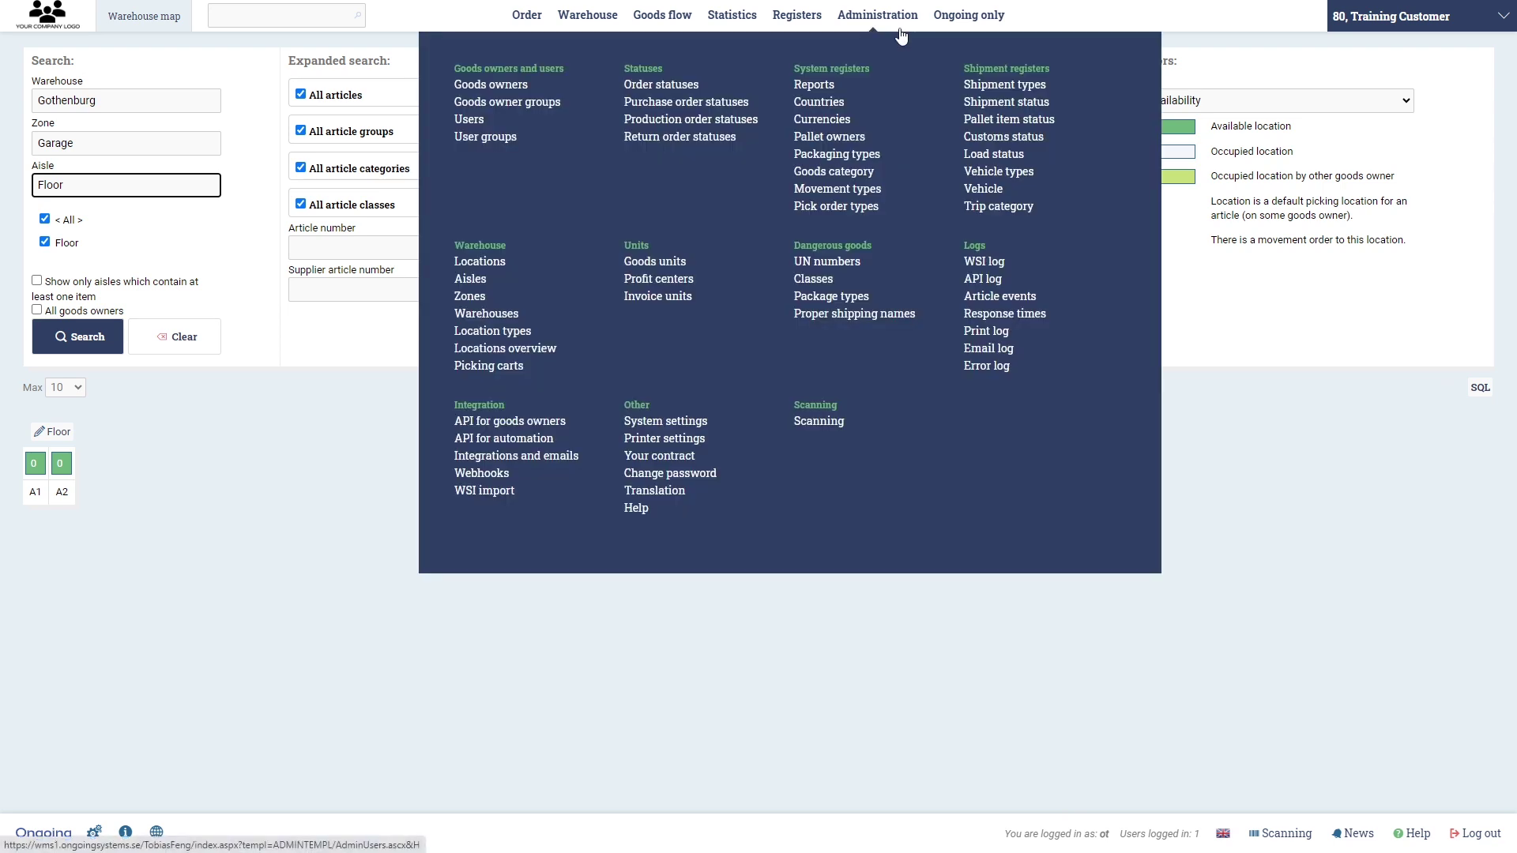
Start a new aisle named Wall with 40 X-locations and 5 Y-locations.
click(550, 281)
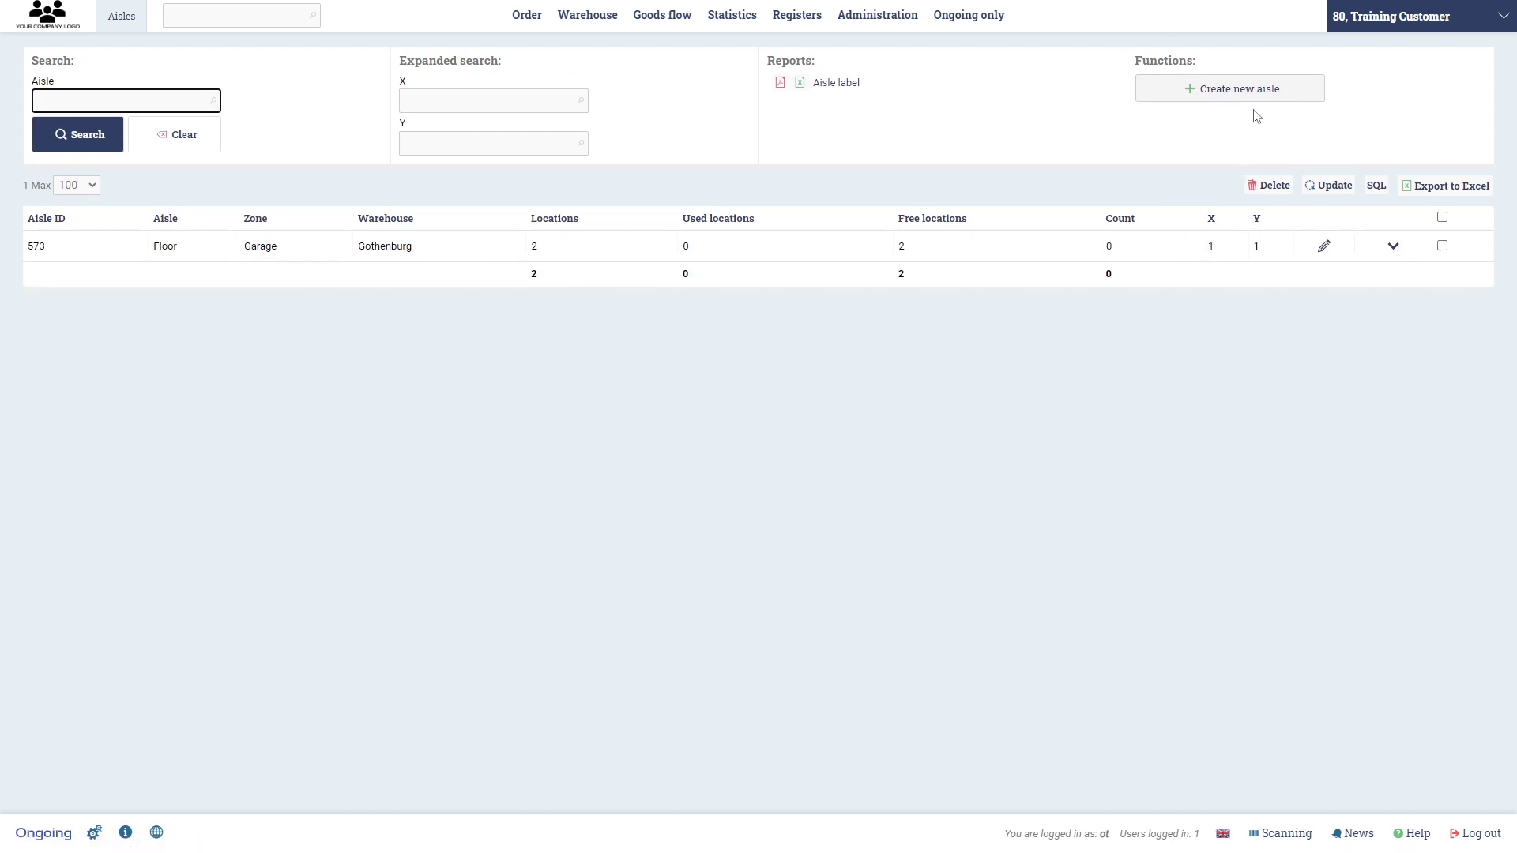
click(1253, 100)
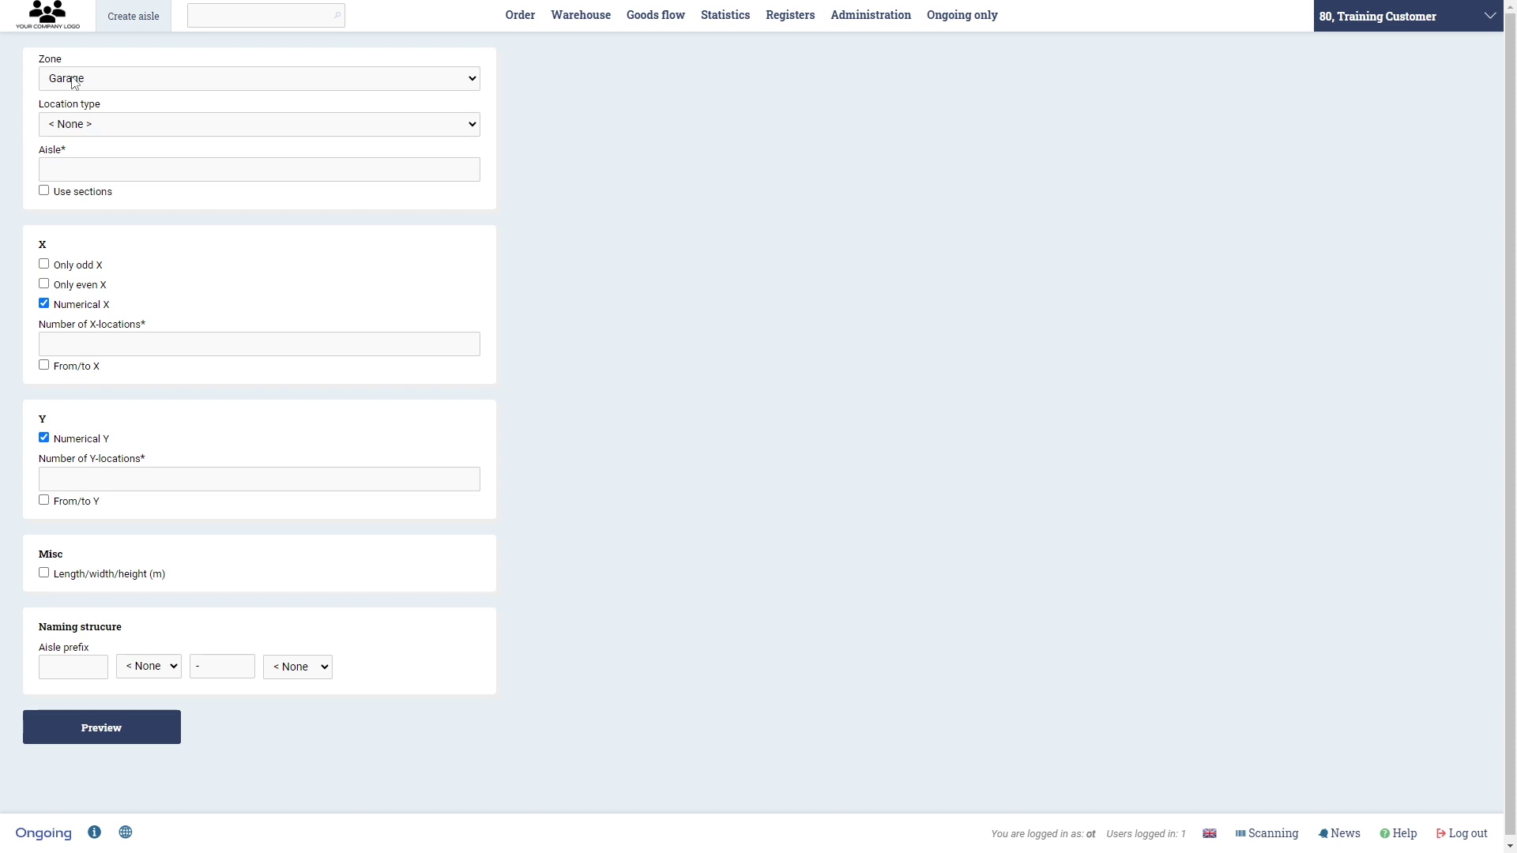
click(144, 169)
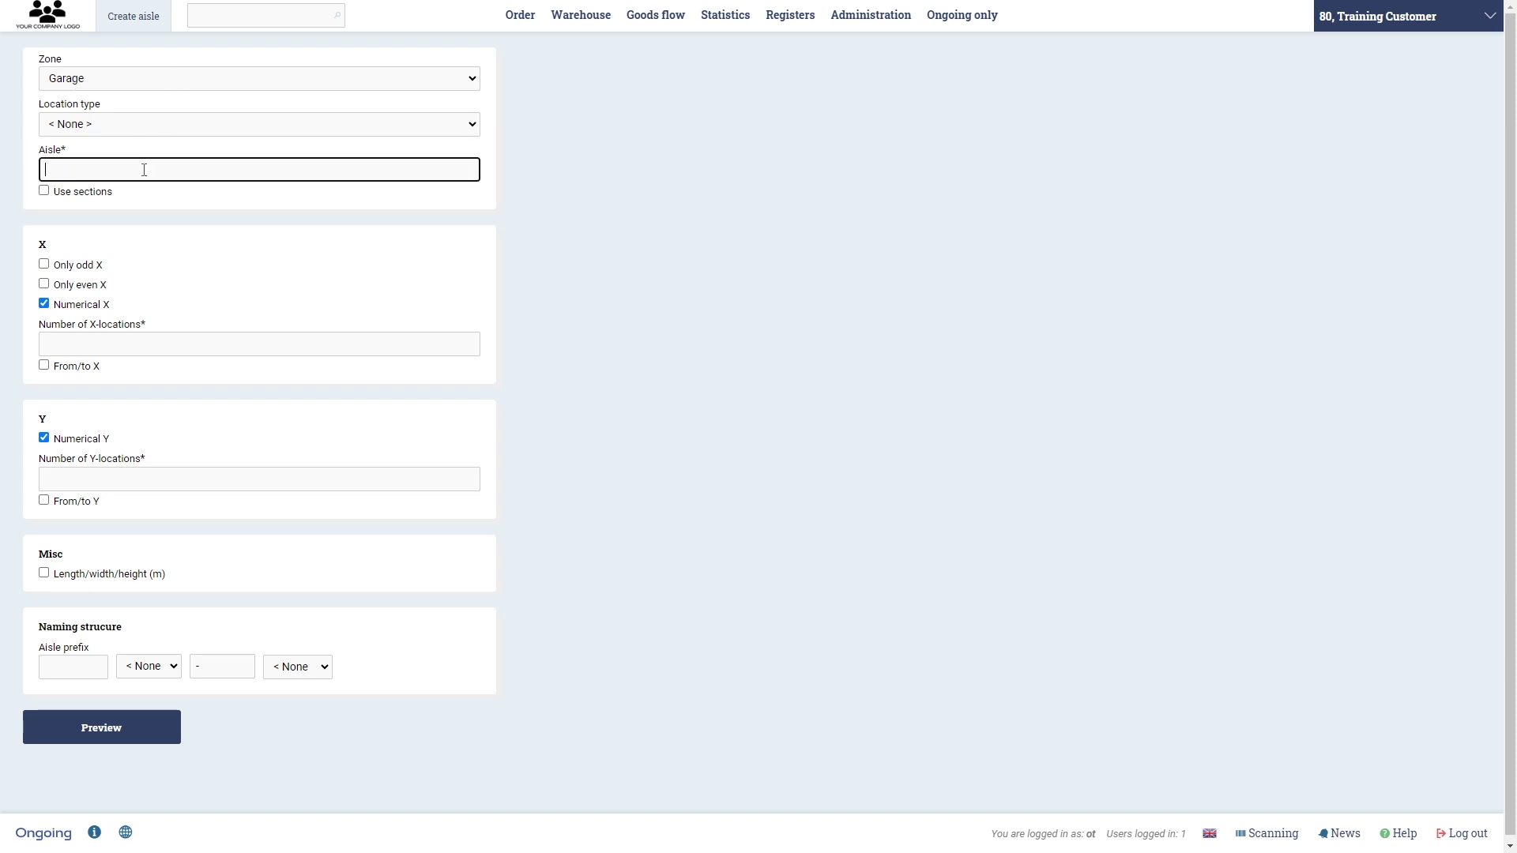
text(Wall)
click(164, 346)
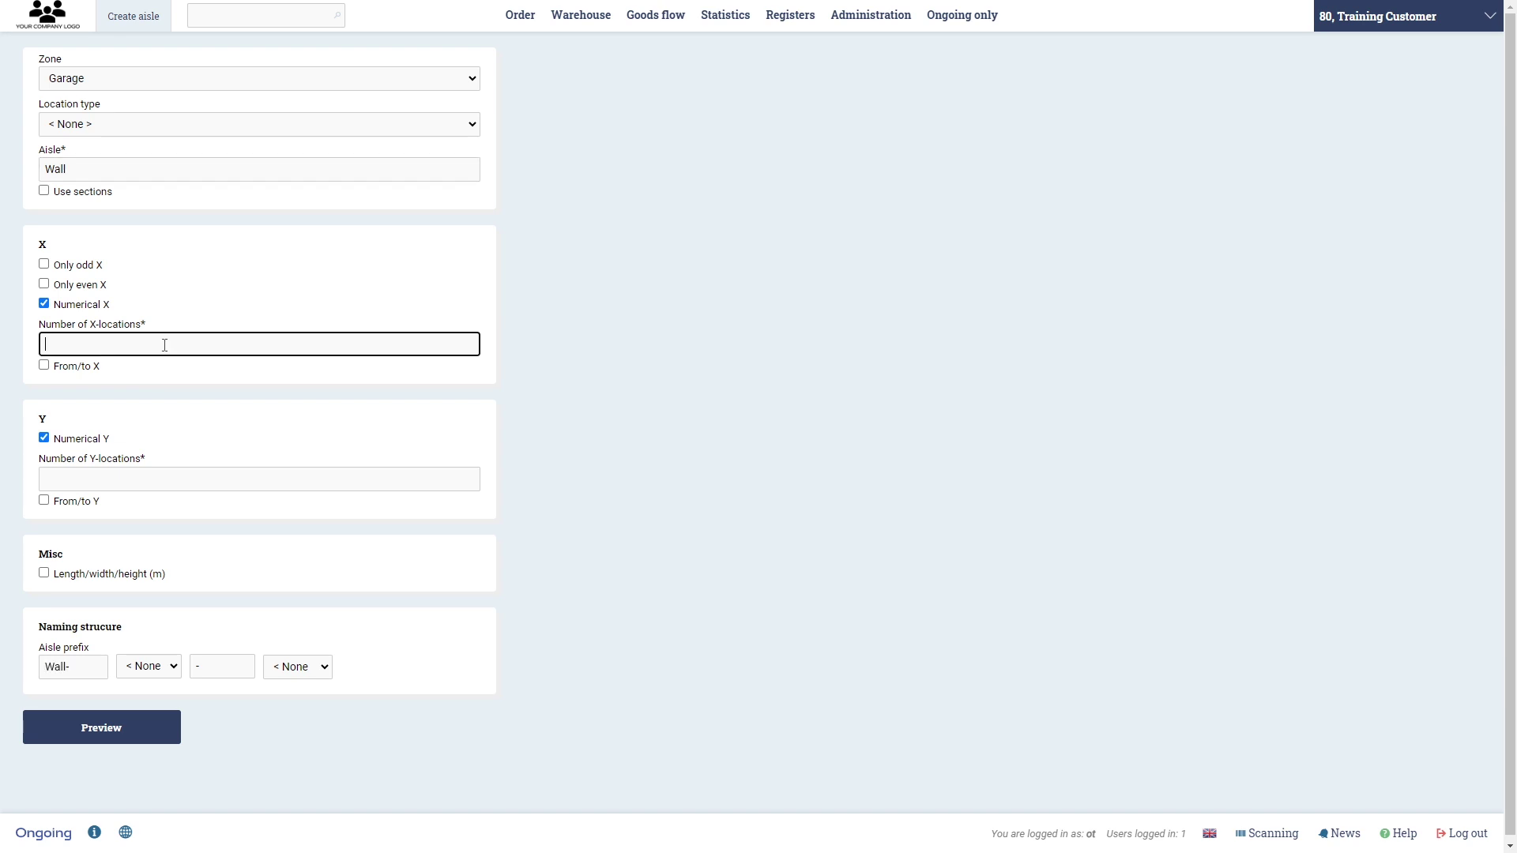
text(40)
click(196, 472)
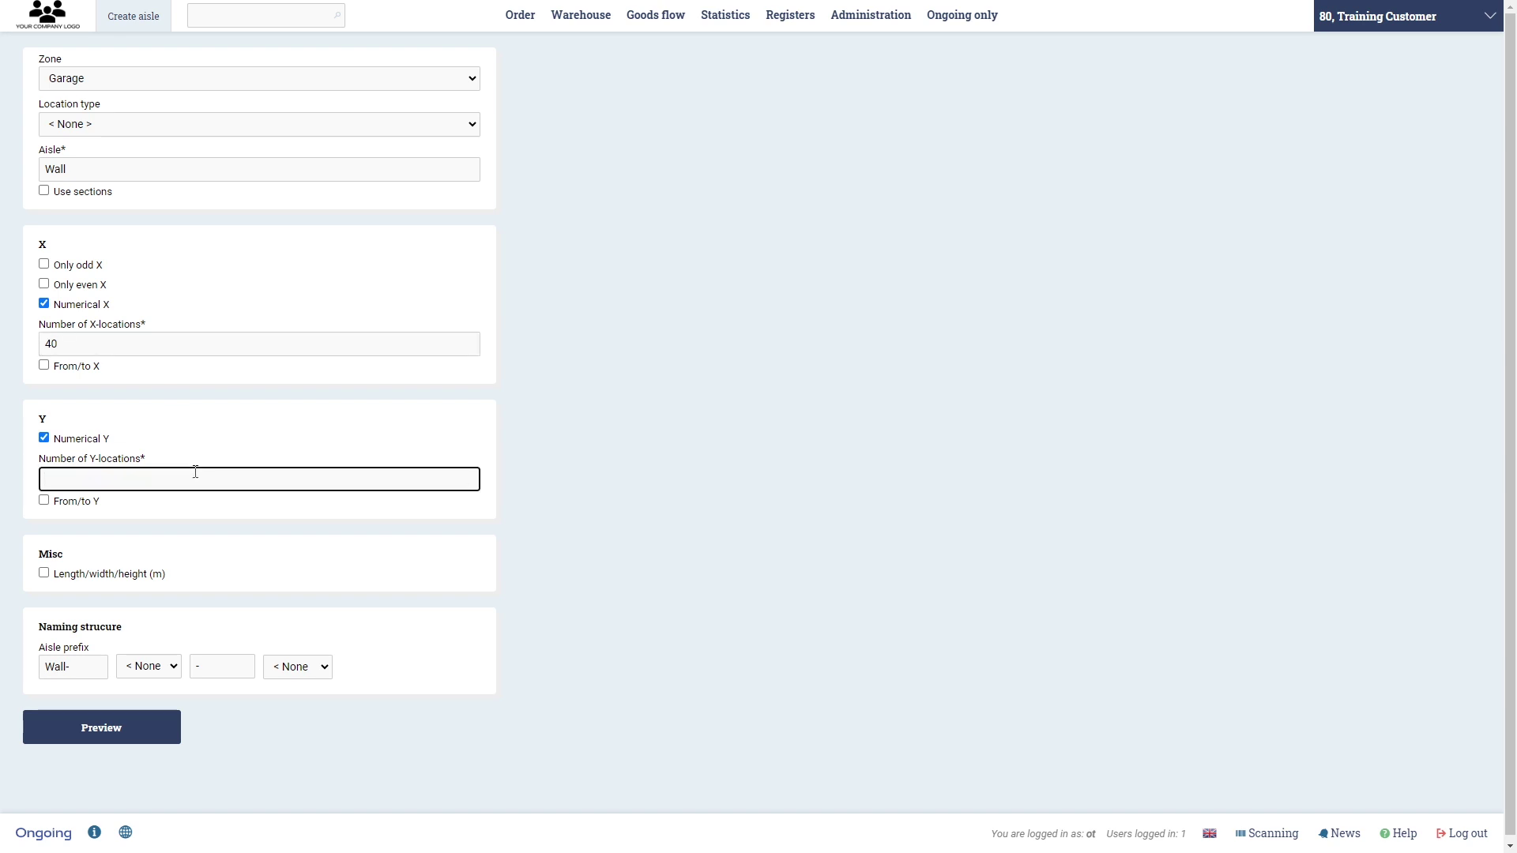
text(5)
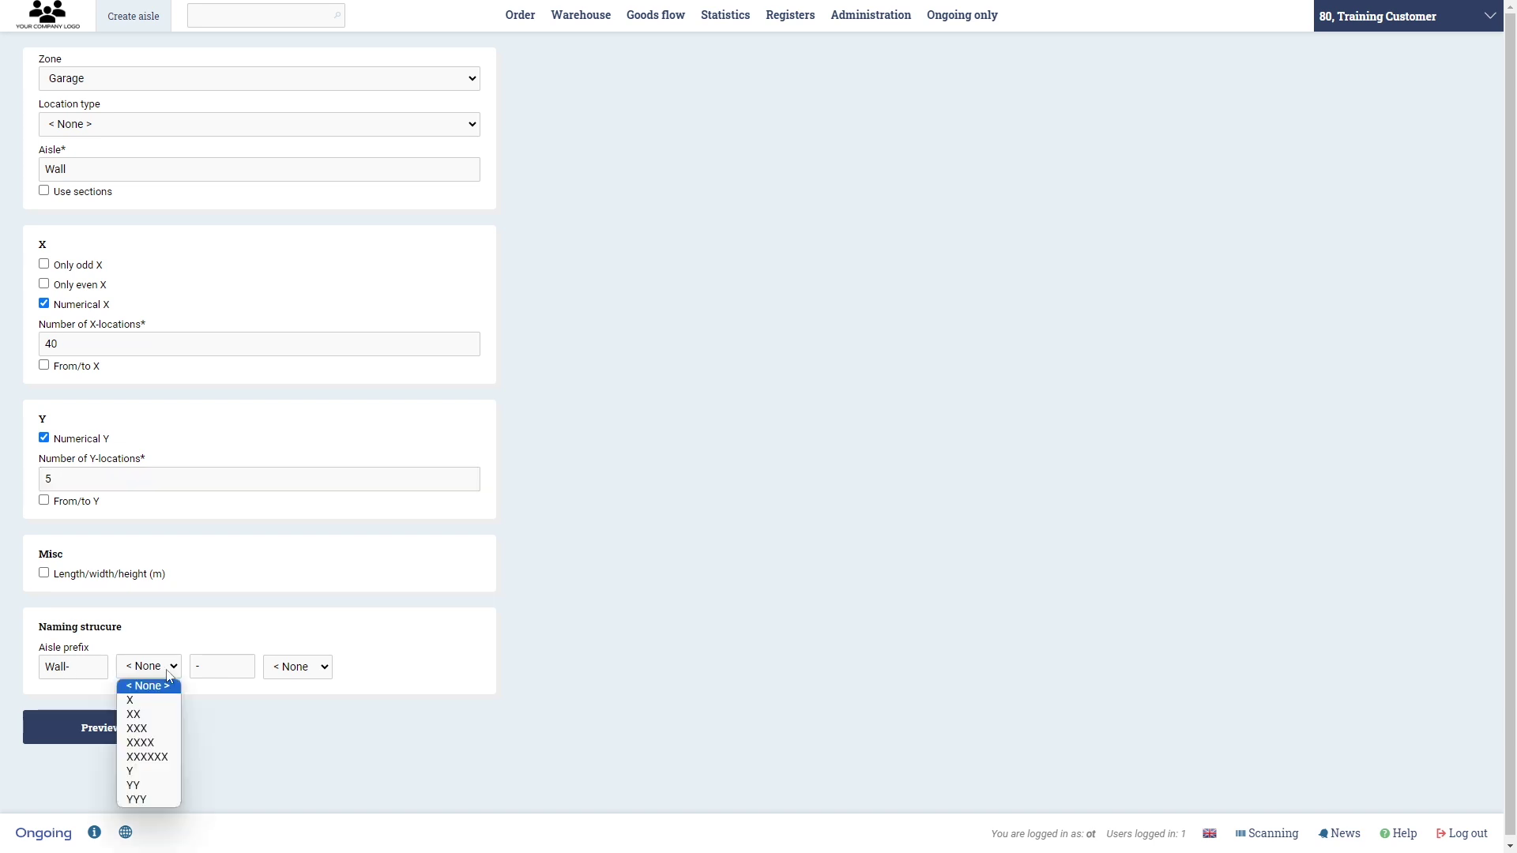
Use two-digit XX and YY location naming and preview the Wall aisle's locations.
click(155, 724)
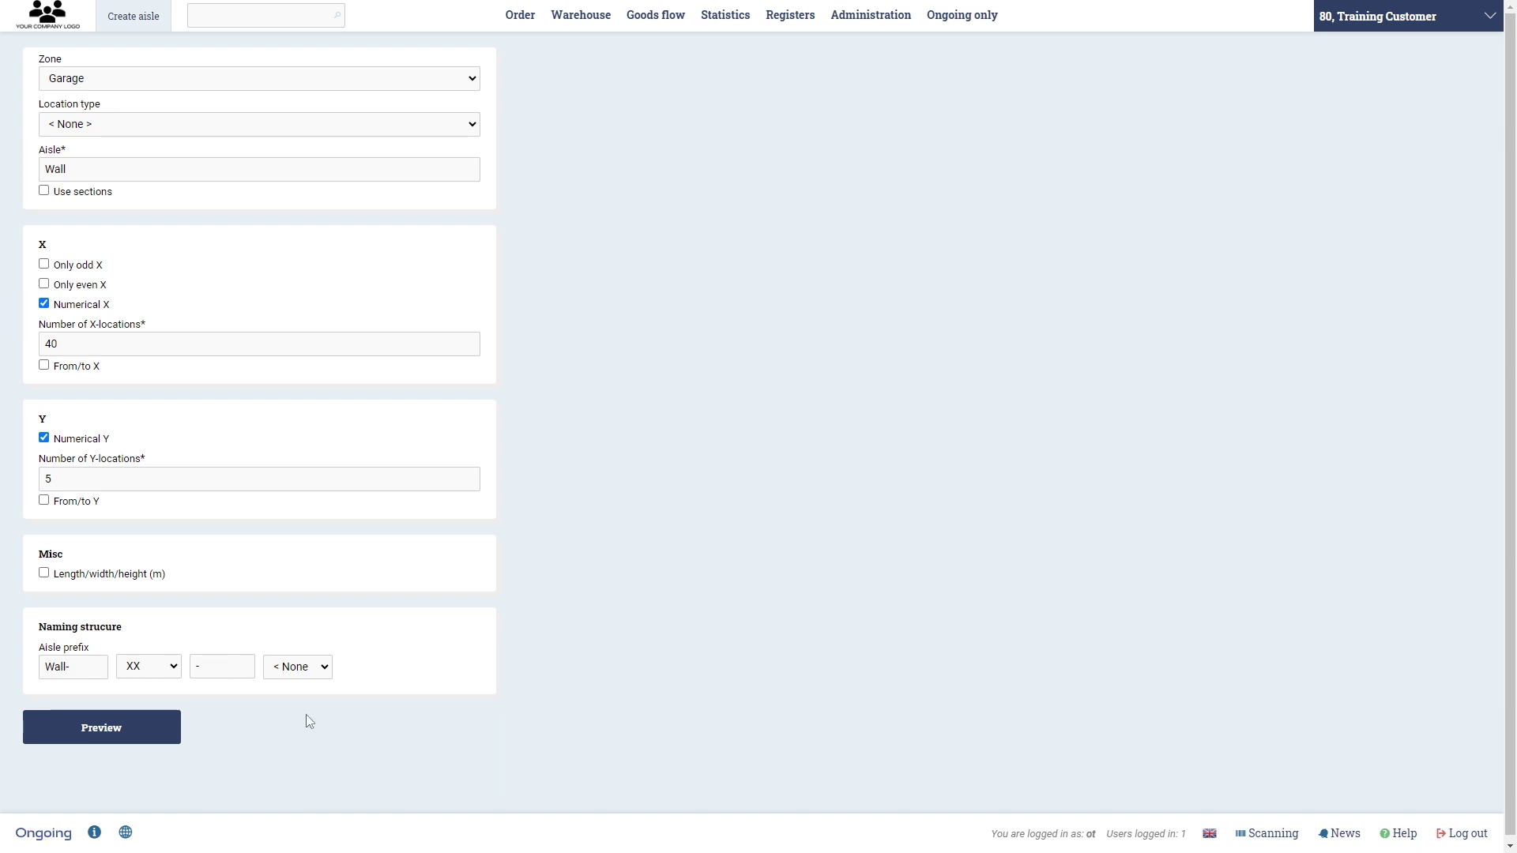
click(328, 668)
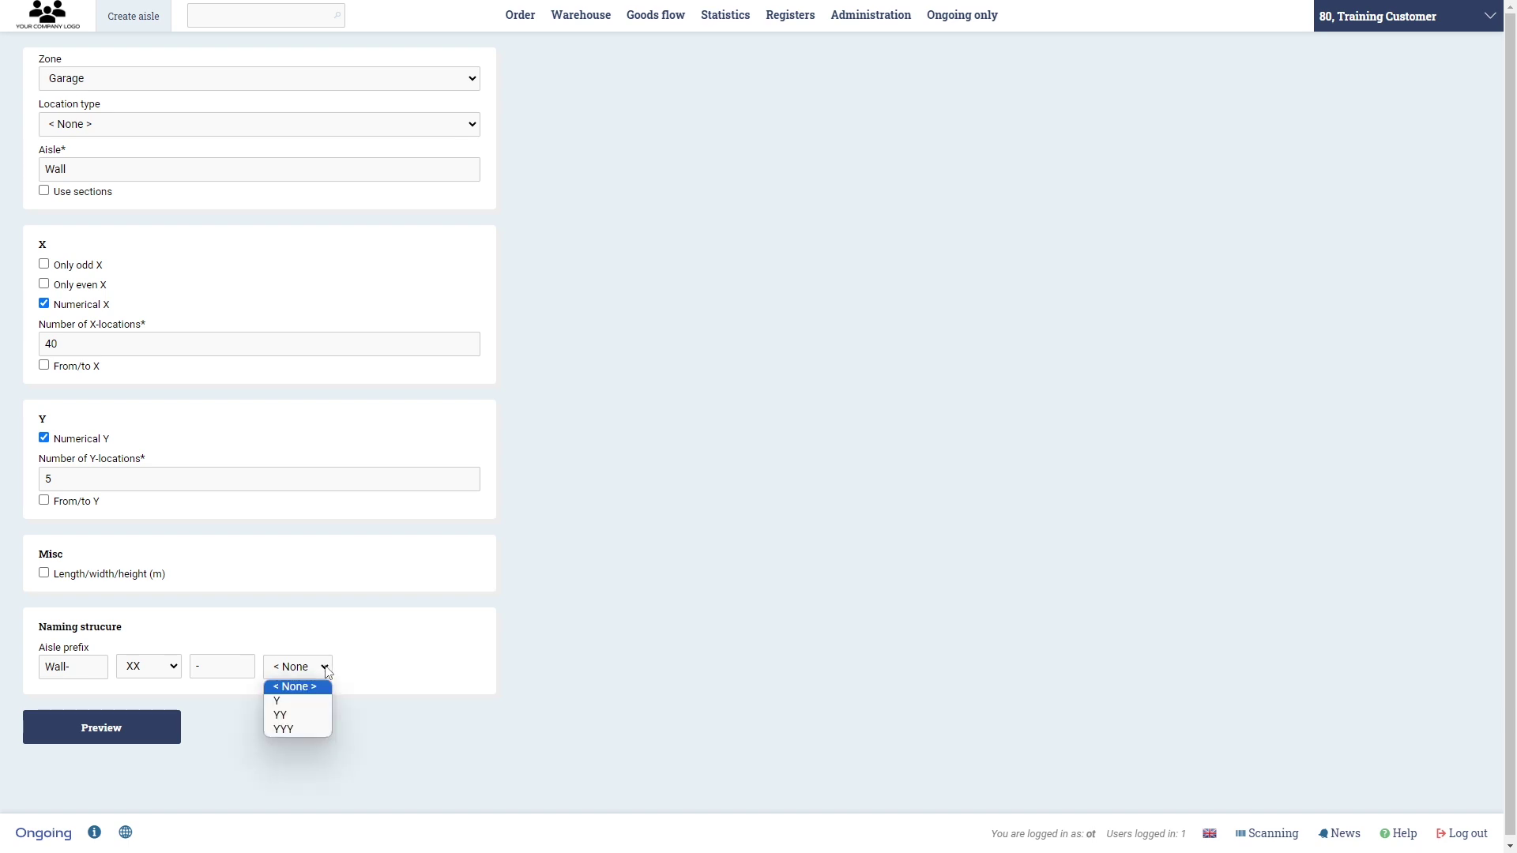
click(321, 716)
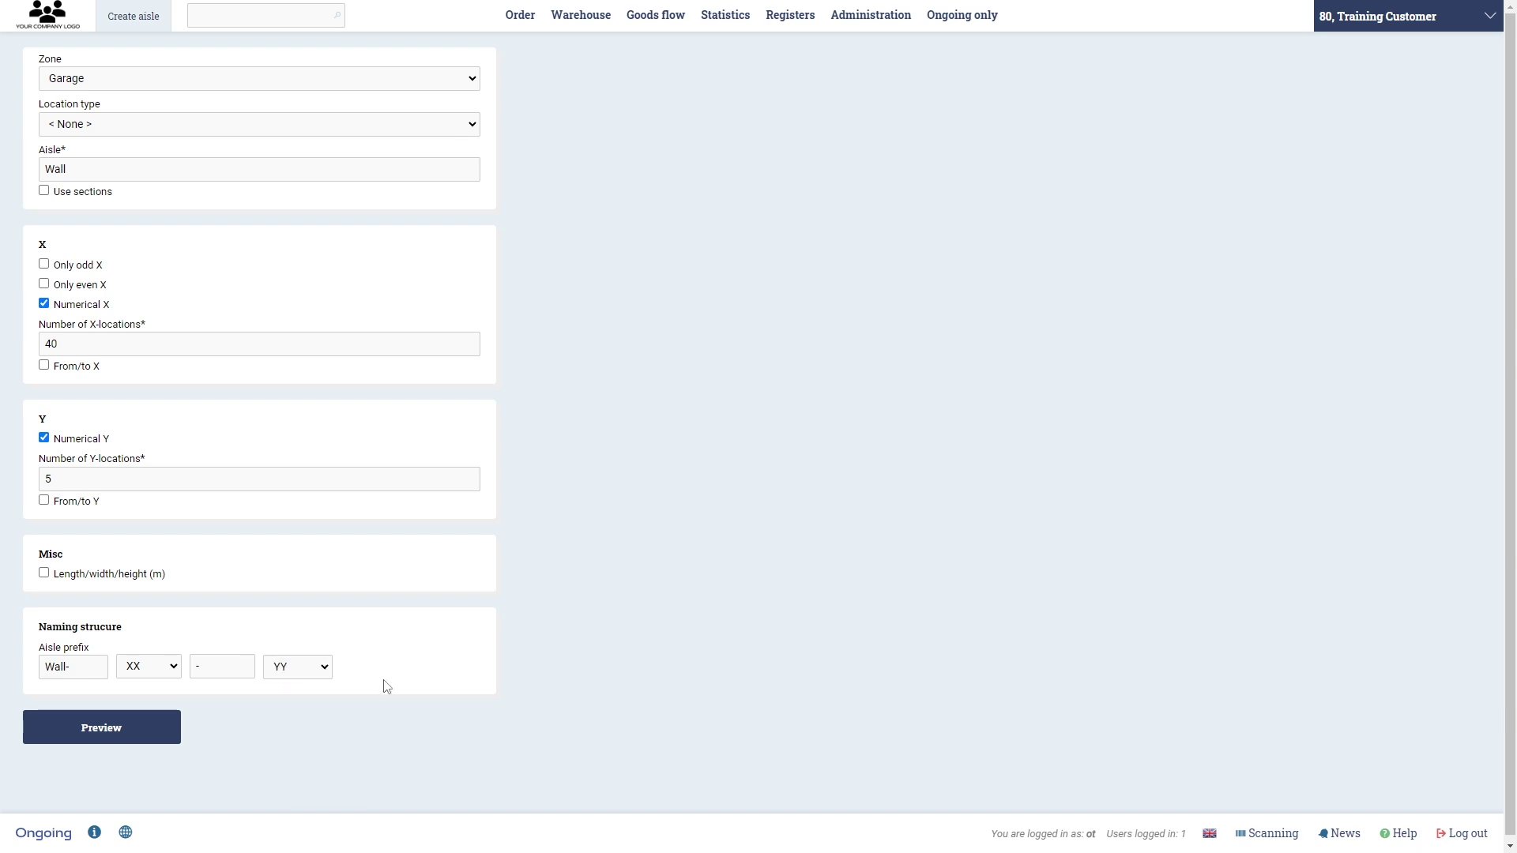
click(120, 735)
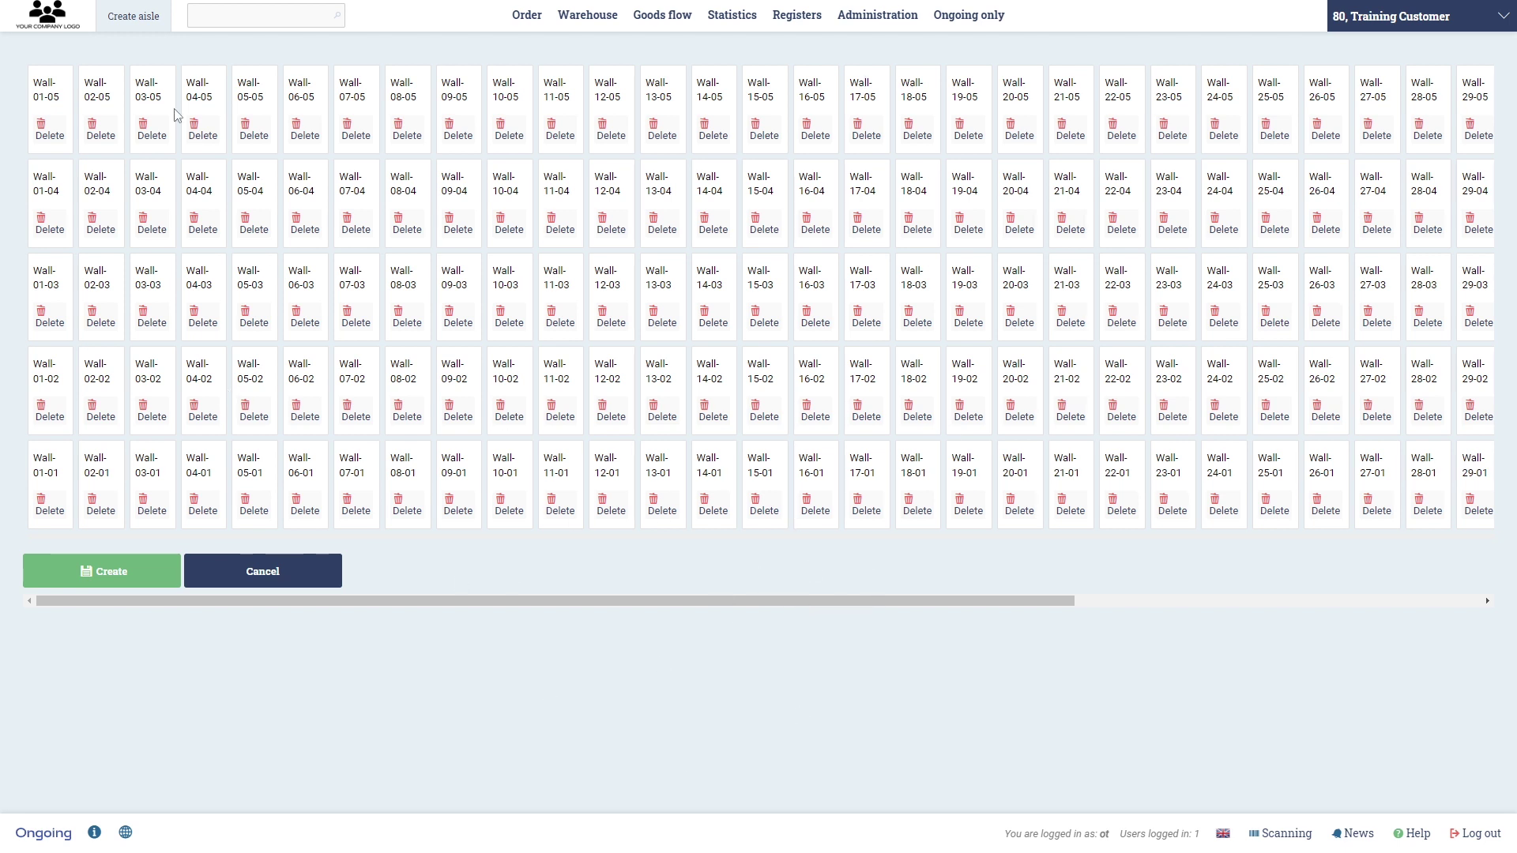
Mark level-05 sections 02–08, 10–16 and 18–24 for deletion.
click(100, 131)
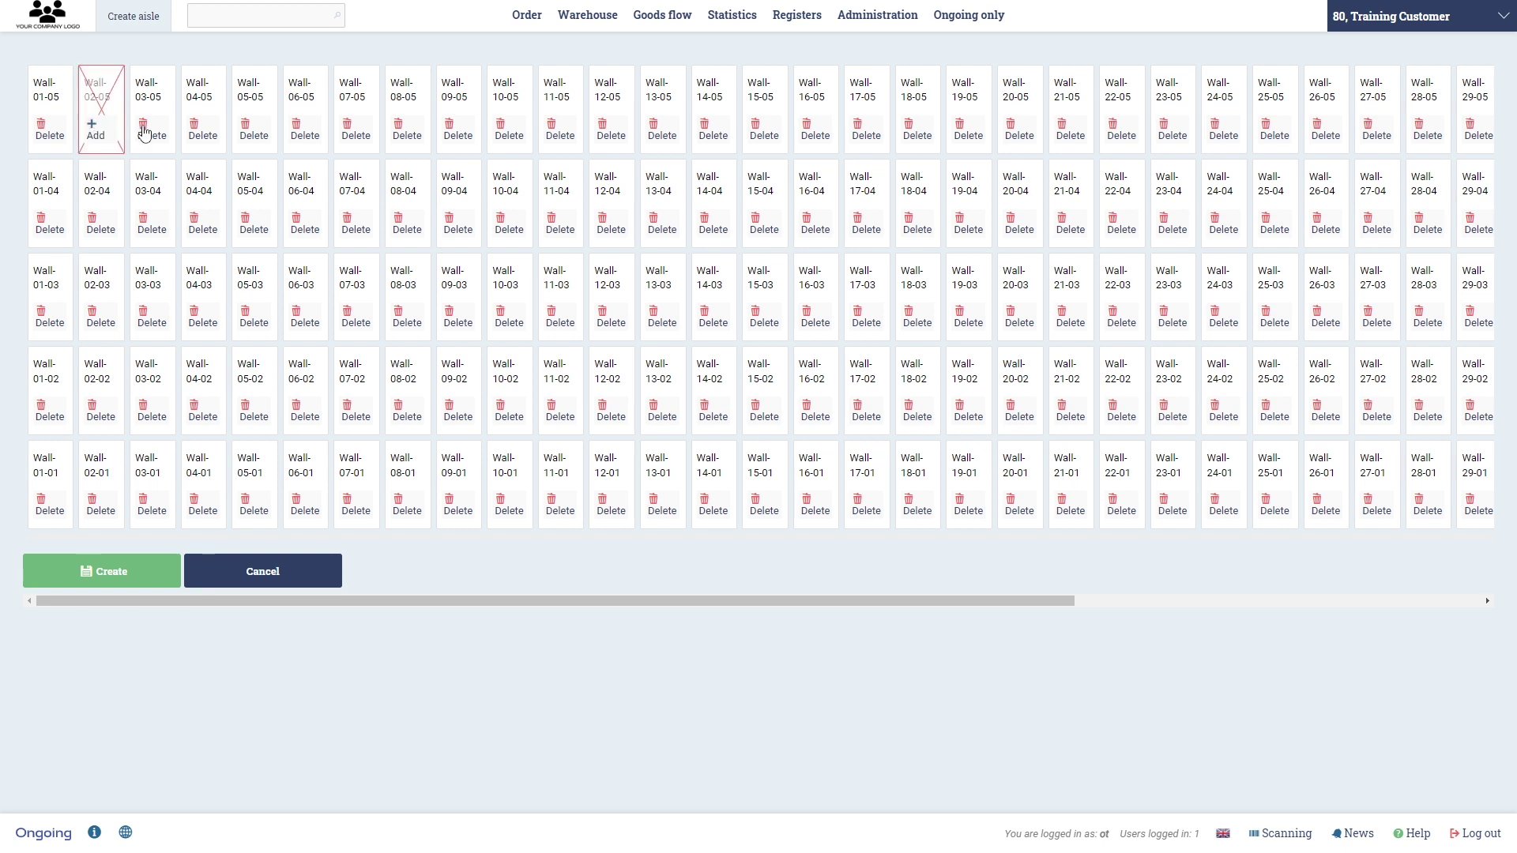
click(147, 131)
click(199, 131)
click(251, 131)
click(304, 133)
click(352, 131)
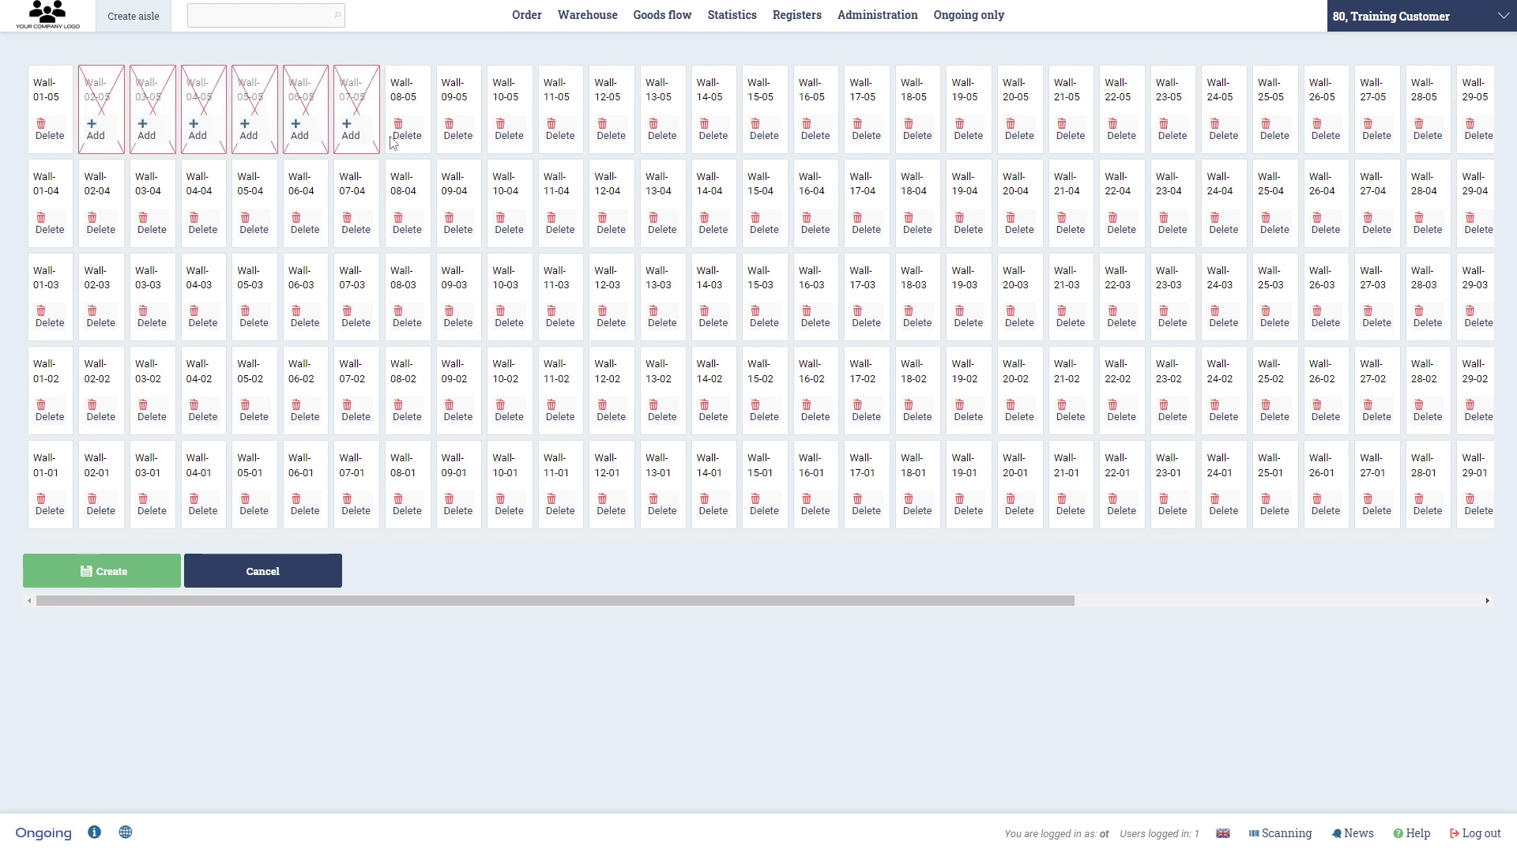
click(402, 130)
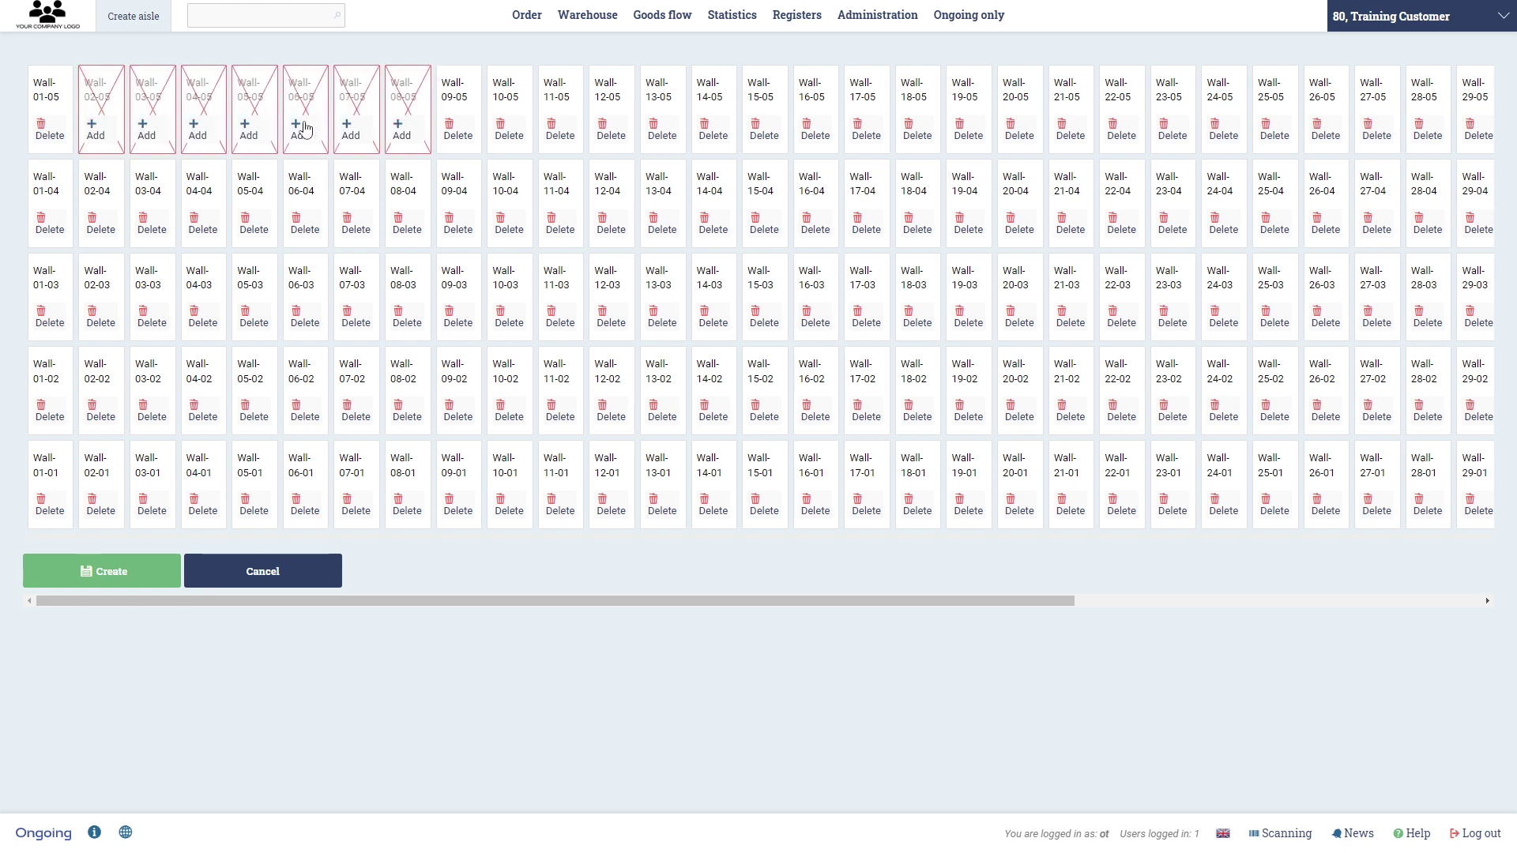
click(509, 133)
click(560, 132)
click(611, 131)
click(662, 130)
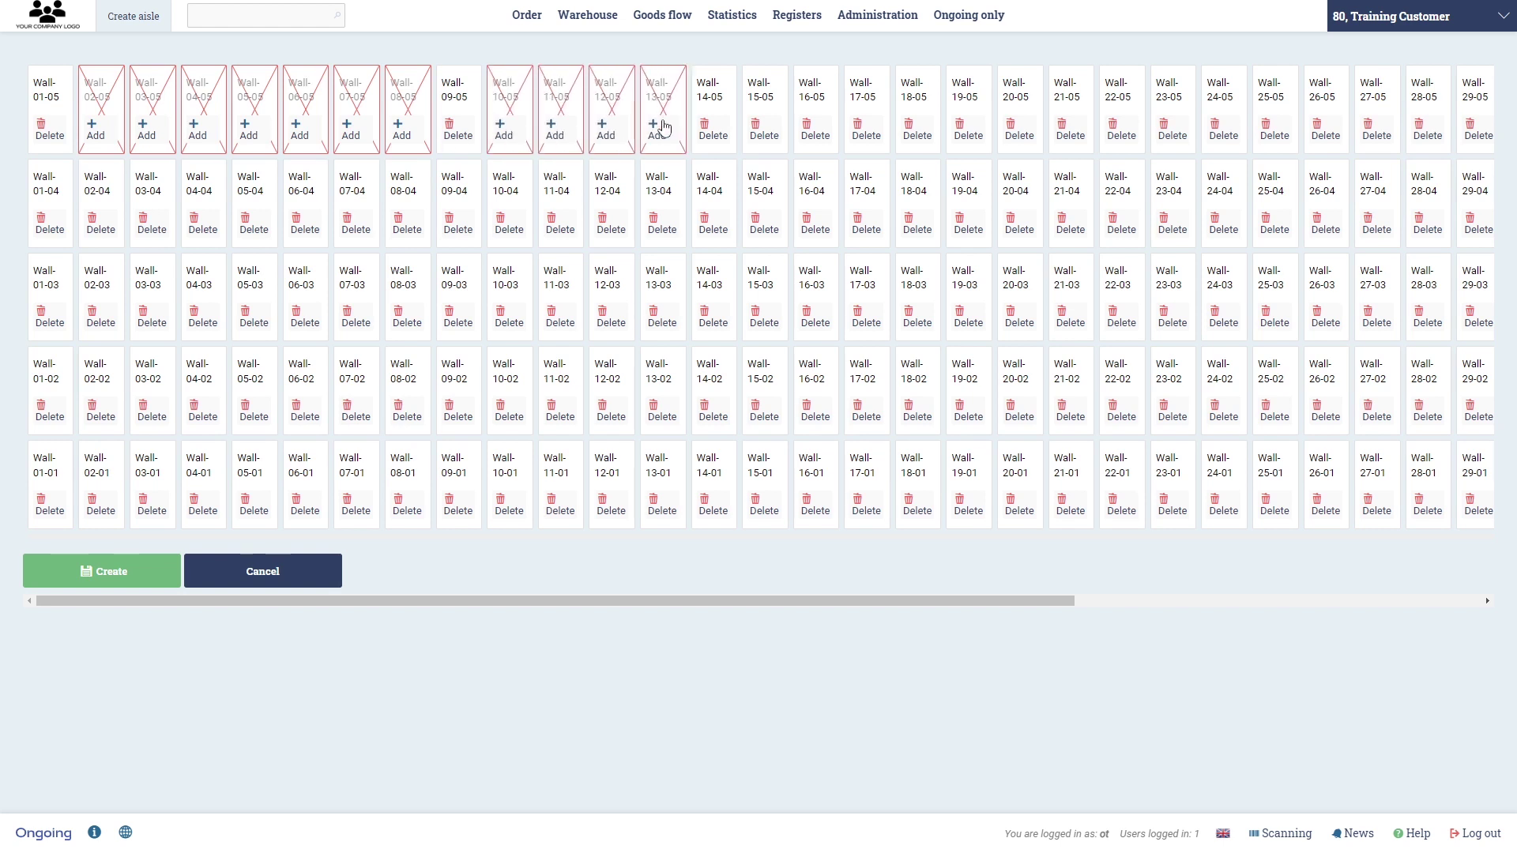
click(713, 132)
click(764, 131)
click(815, 131)
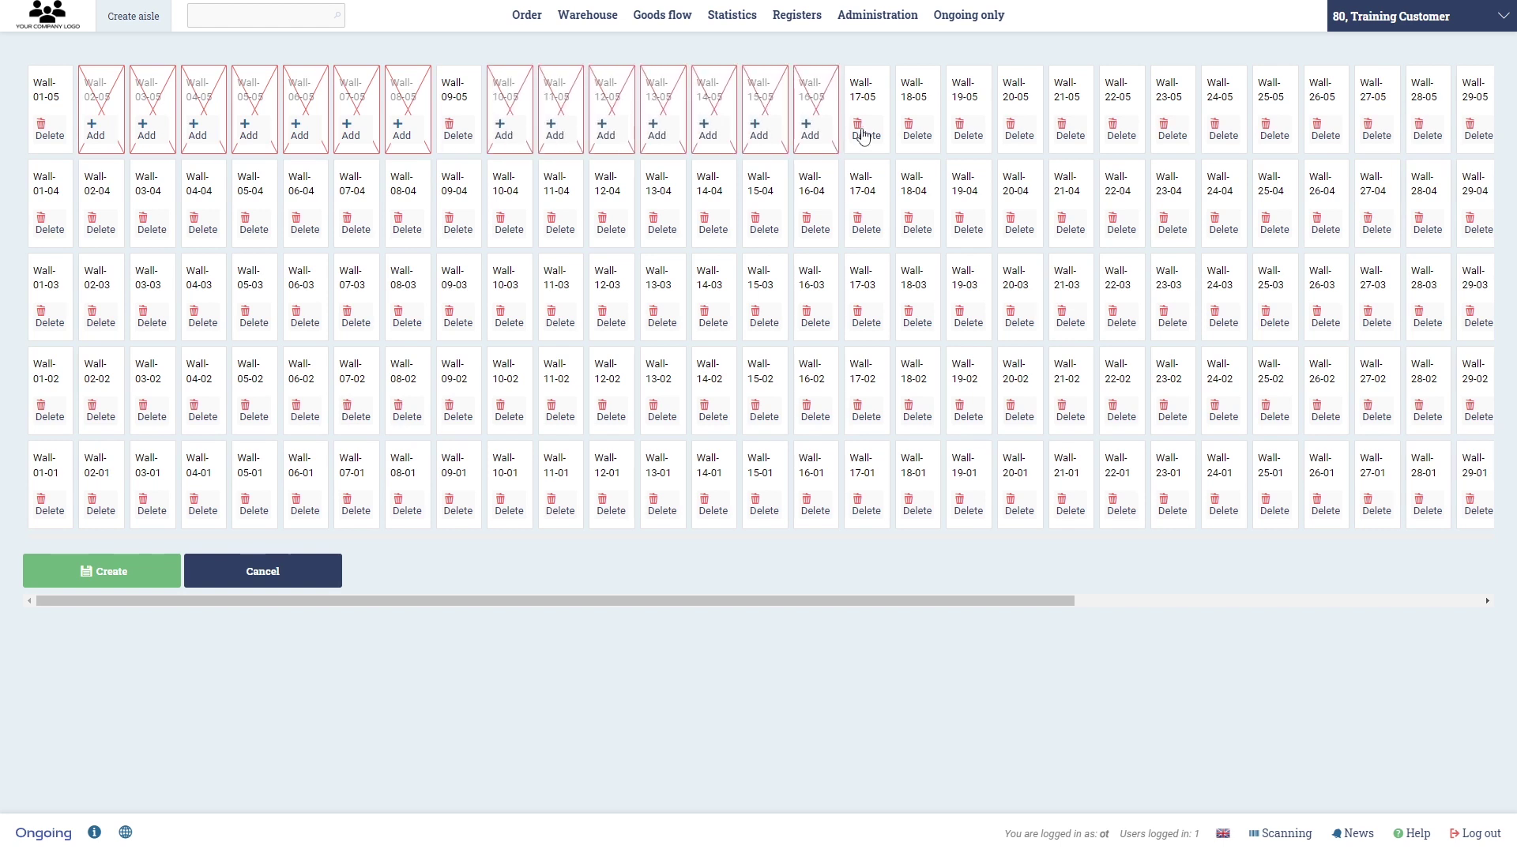
click(916, 131)
click(968, 132)
click(1020, 131)
click(1070, 131)
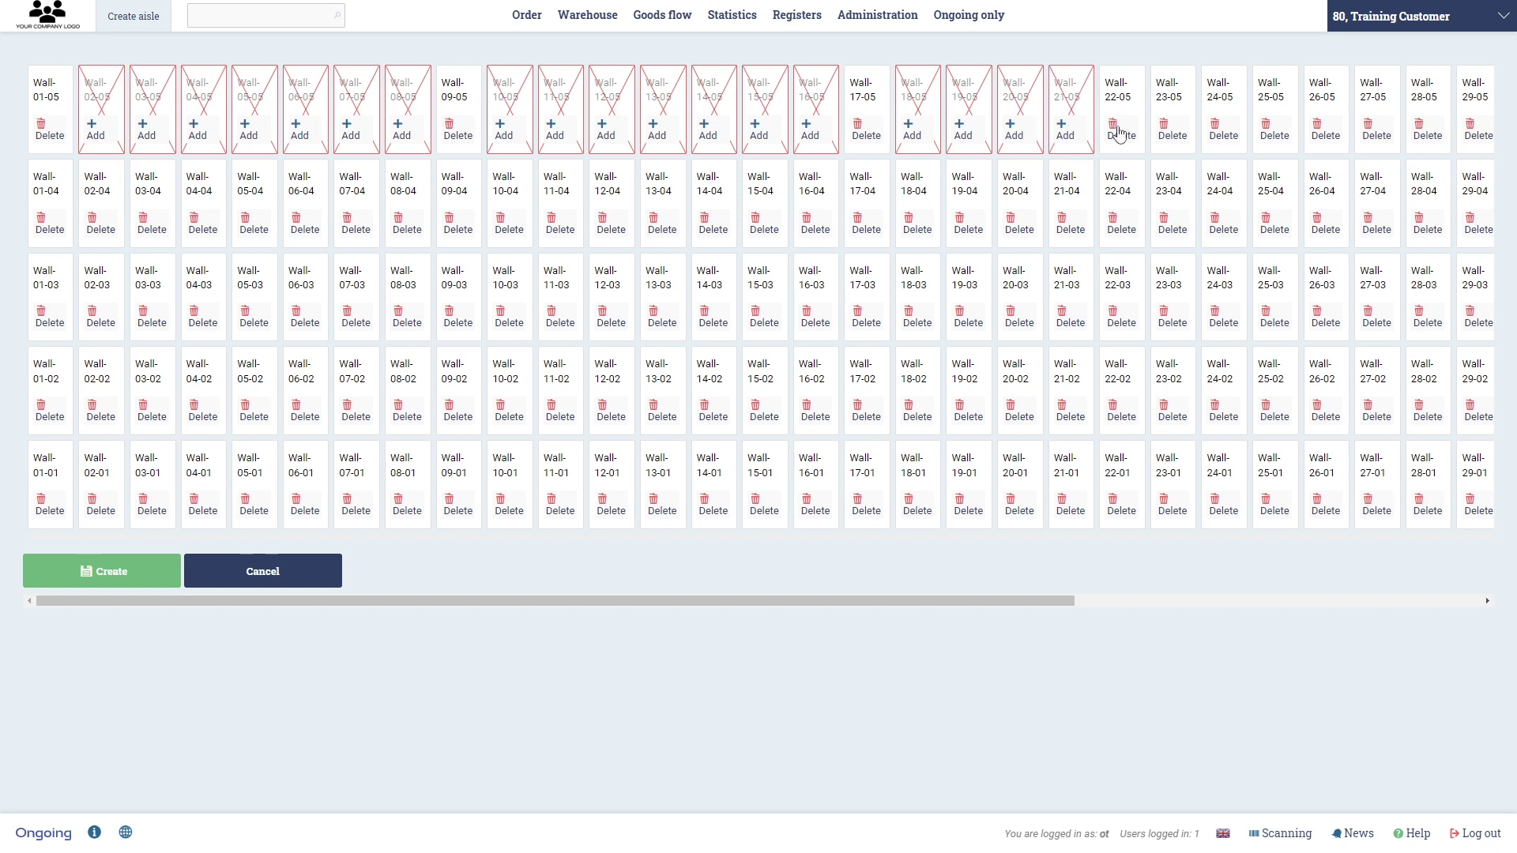
click(1119, 131)
click(1171, 131)
click(1221, 132)
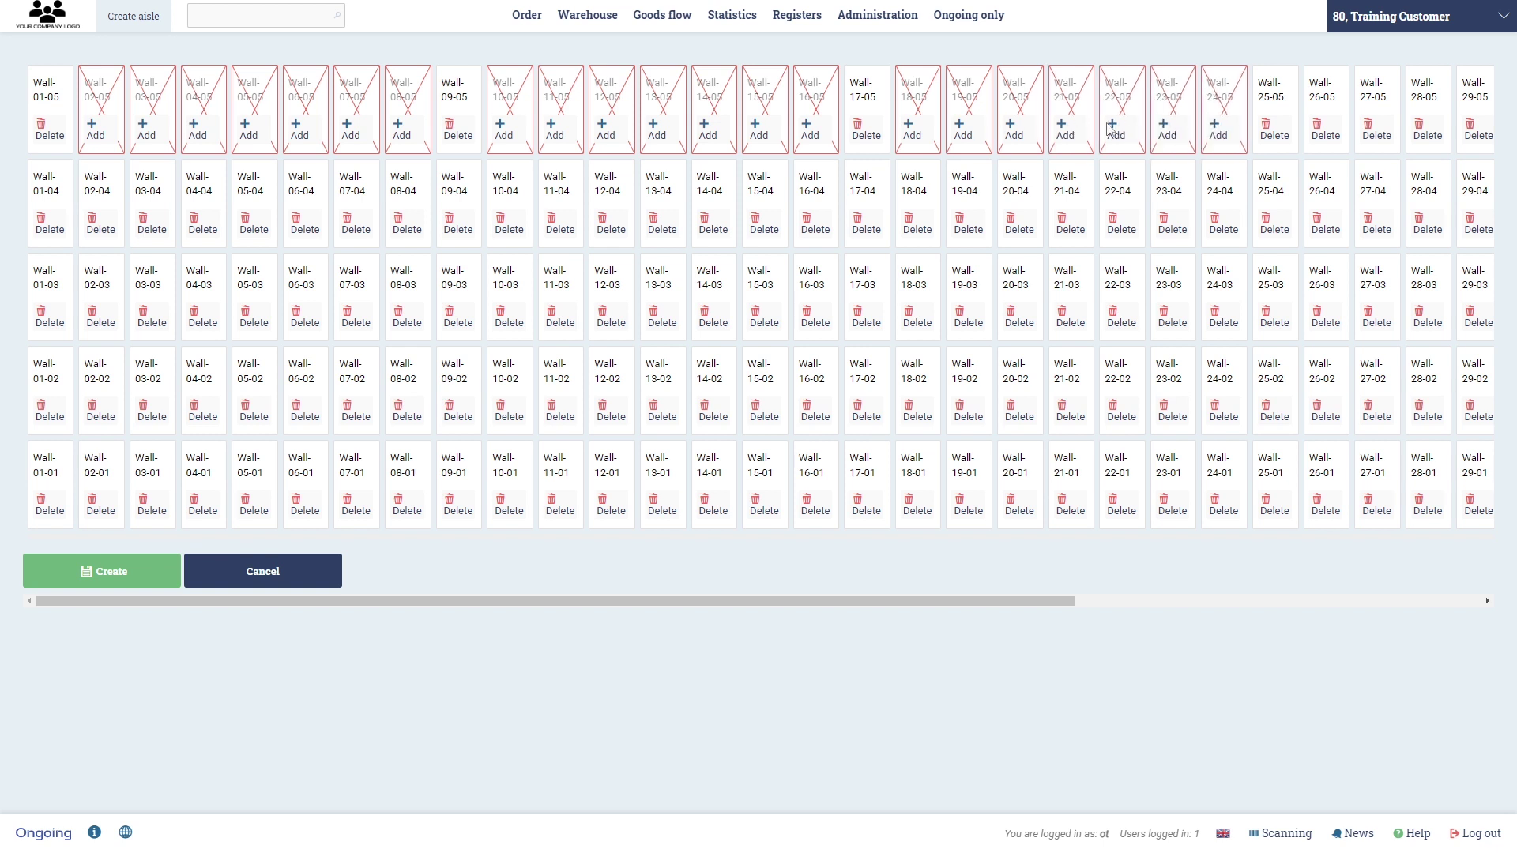
Mark level-05 sections 26–32 and 34–40 for deletion.
drag(910, 602, 1169, 602)
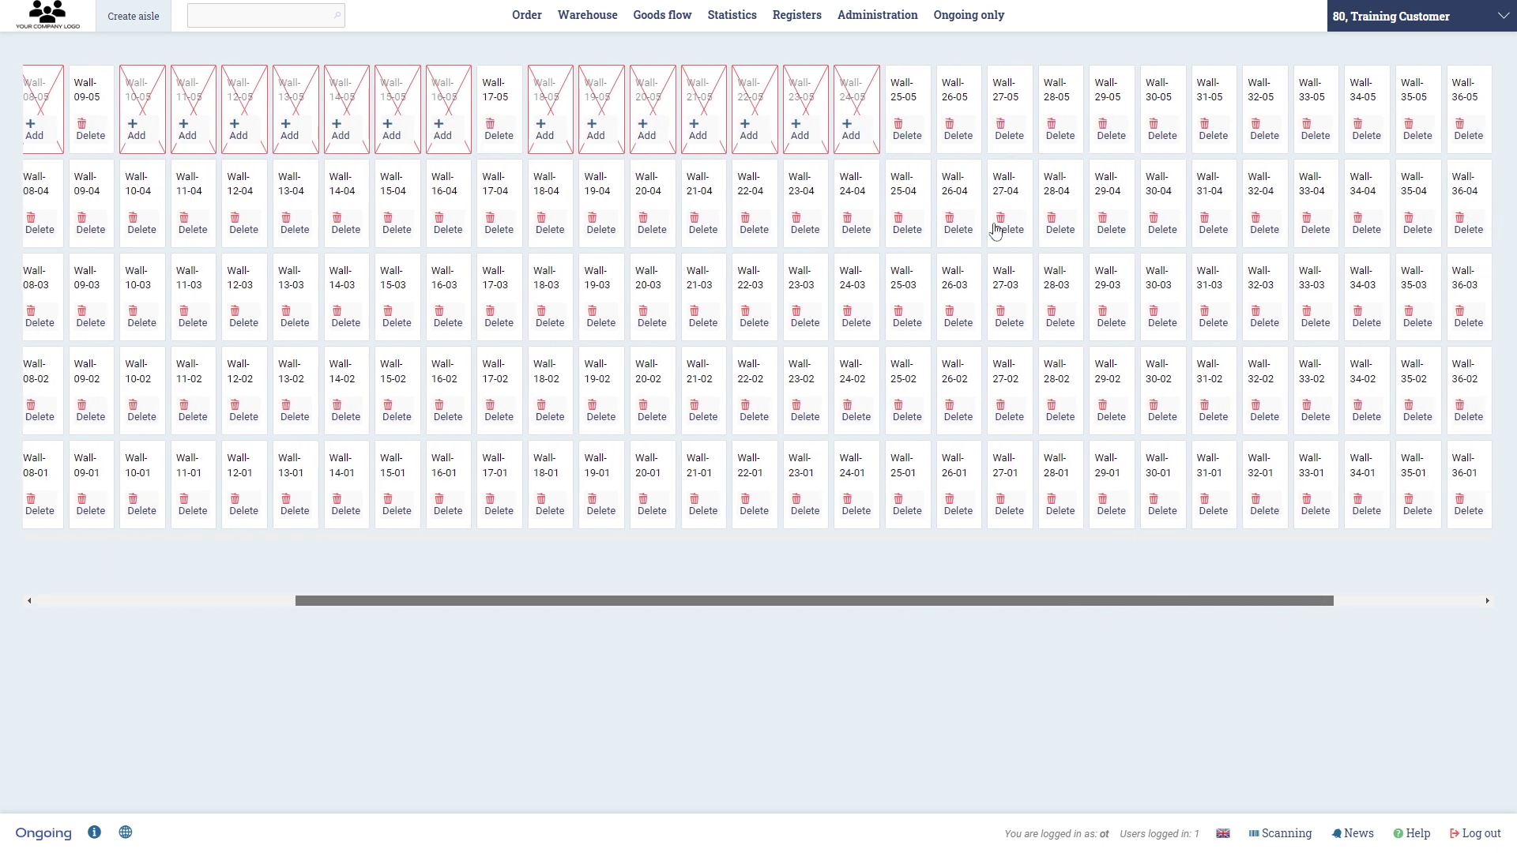
click(959, 132)
click(1009, 131)
click(1060, 132)
click(1112, 130)
click(1163, 131)
click(1214, 131)
click(1264, 131)
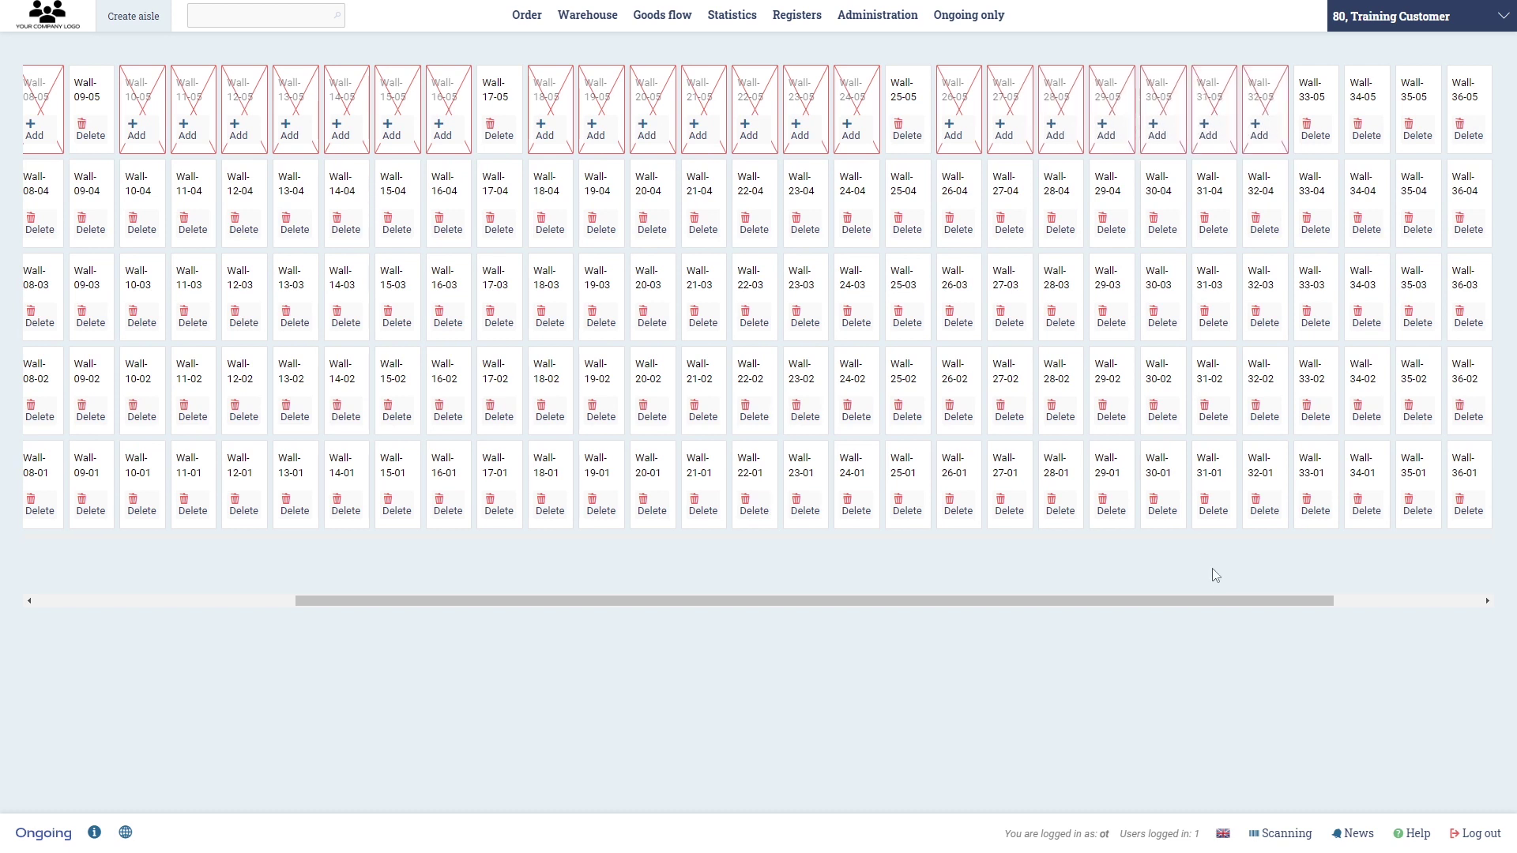
drag(1224, 602, 1372, 602)
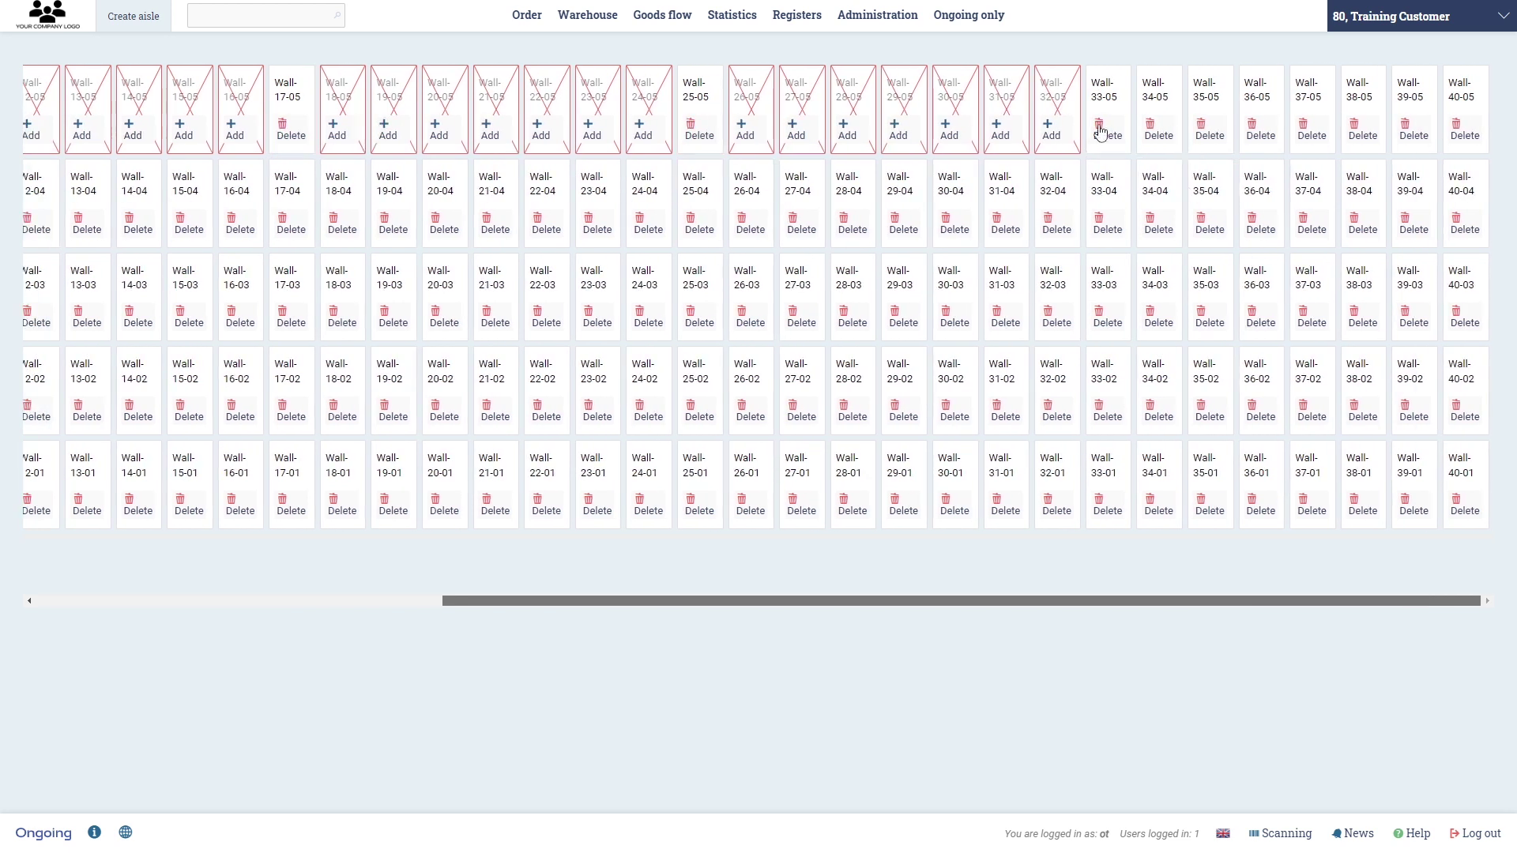
click(1158, 131)
click(1209, 132)
click(1261, 132)
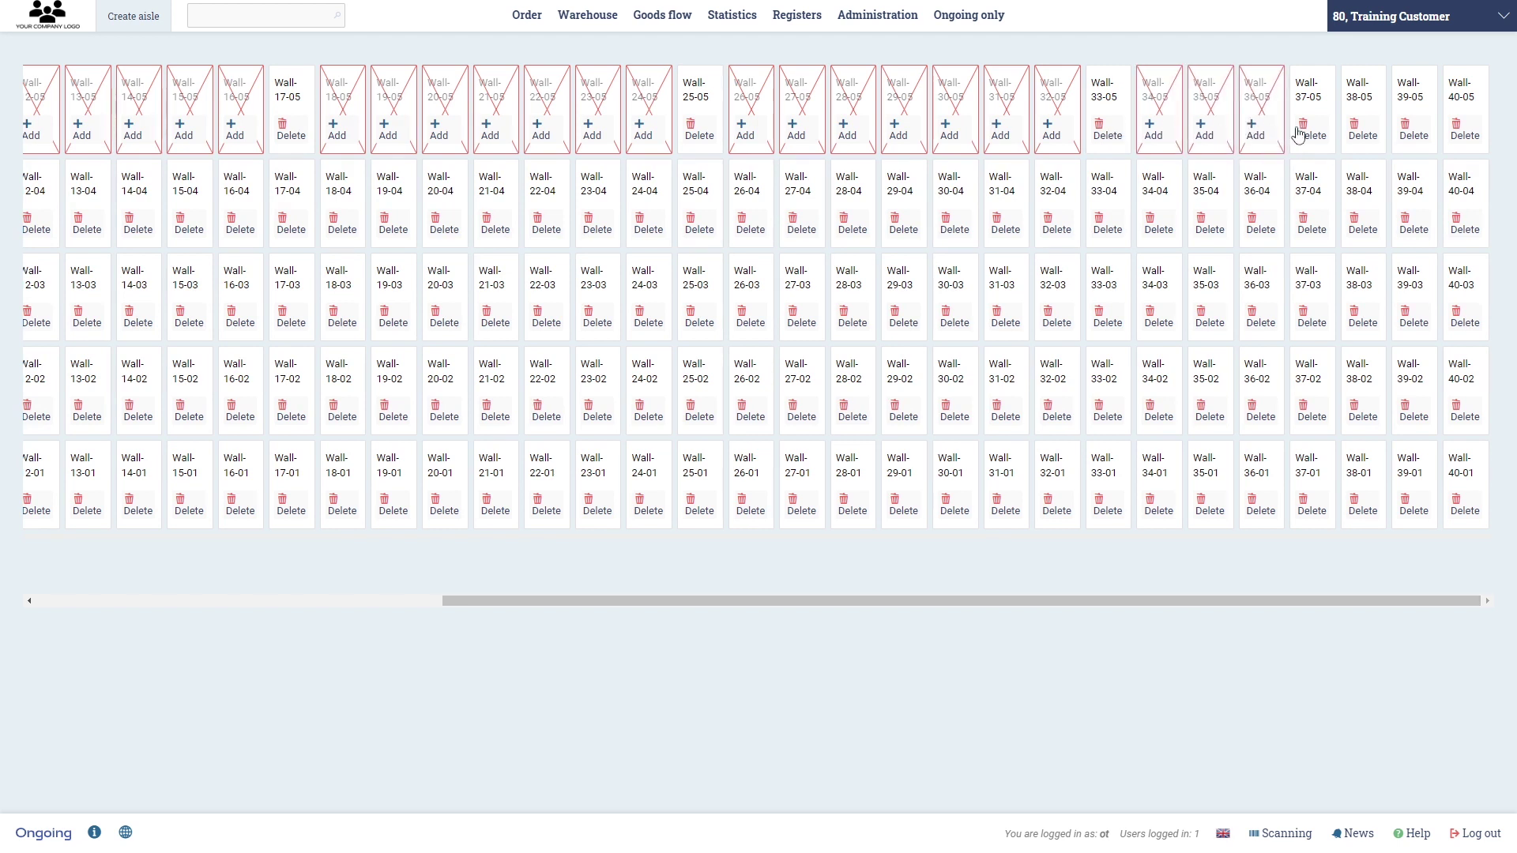
click(1356, 131)
click(1408, 132)
click(1454, 136)
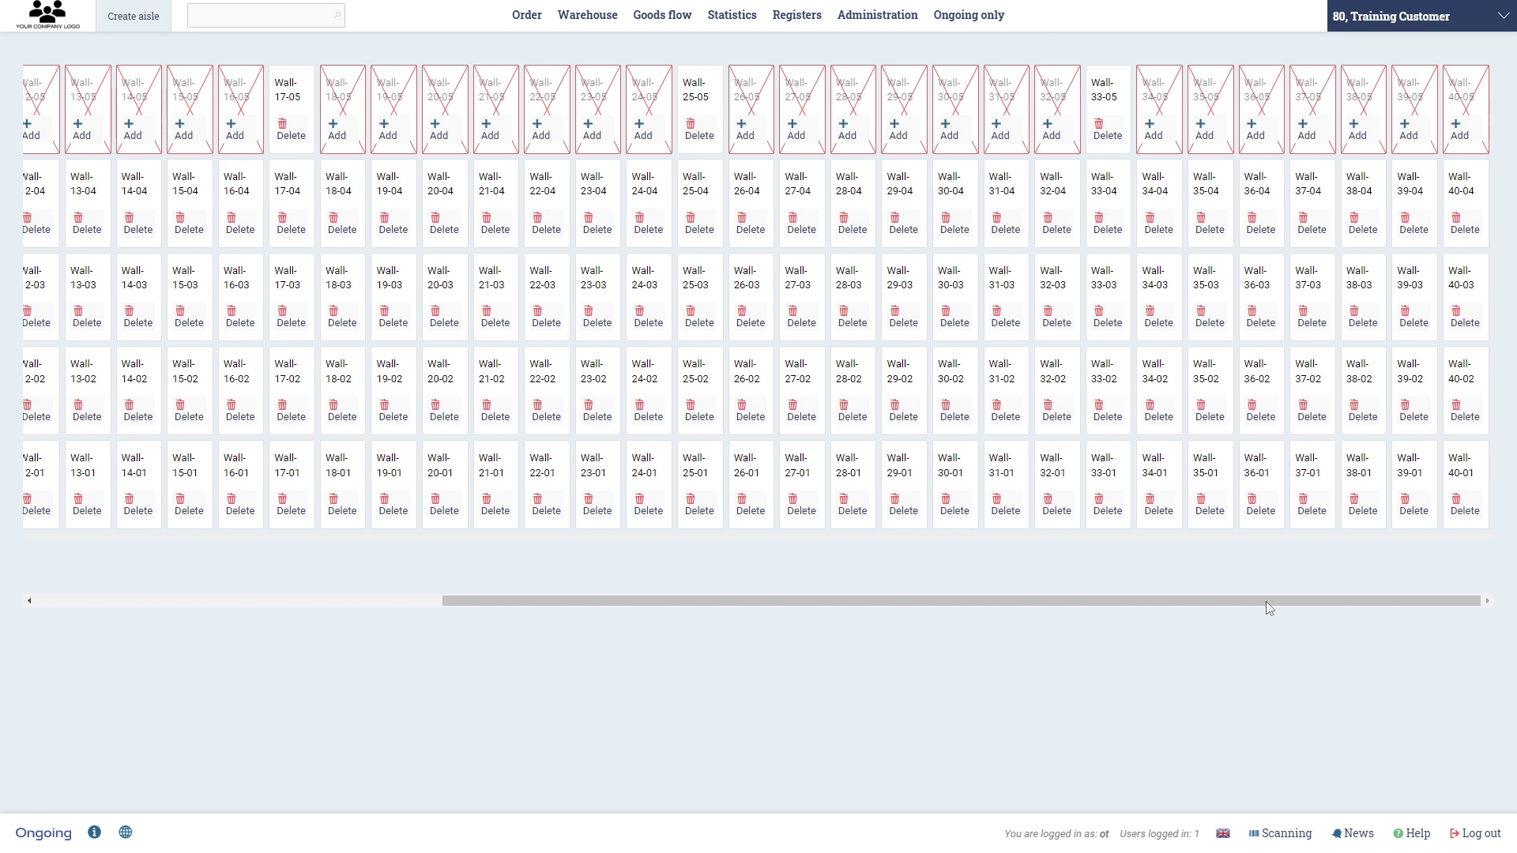
Mark level-03 sections 05–08, 13–16 and 21–24 for deletion.
drag(1266, 601, 702, 601)
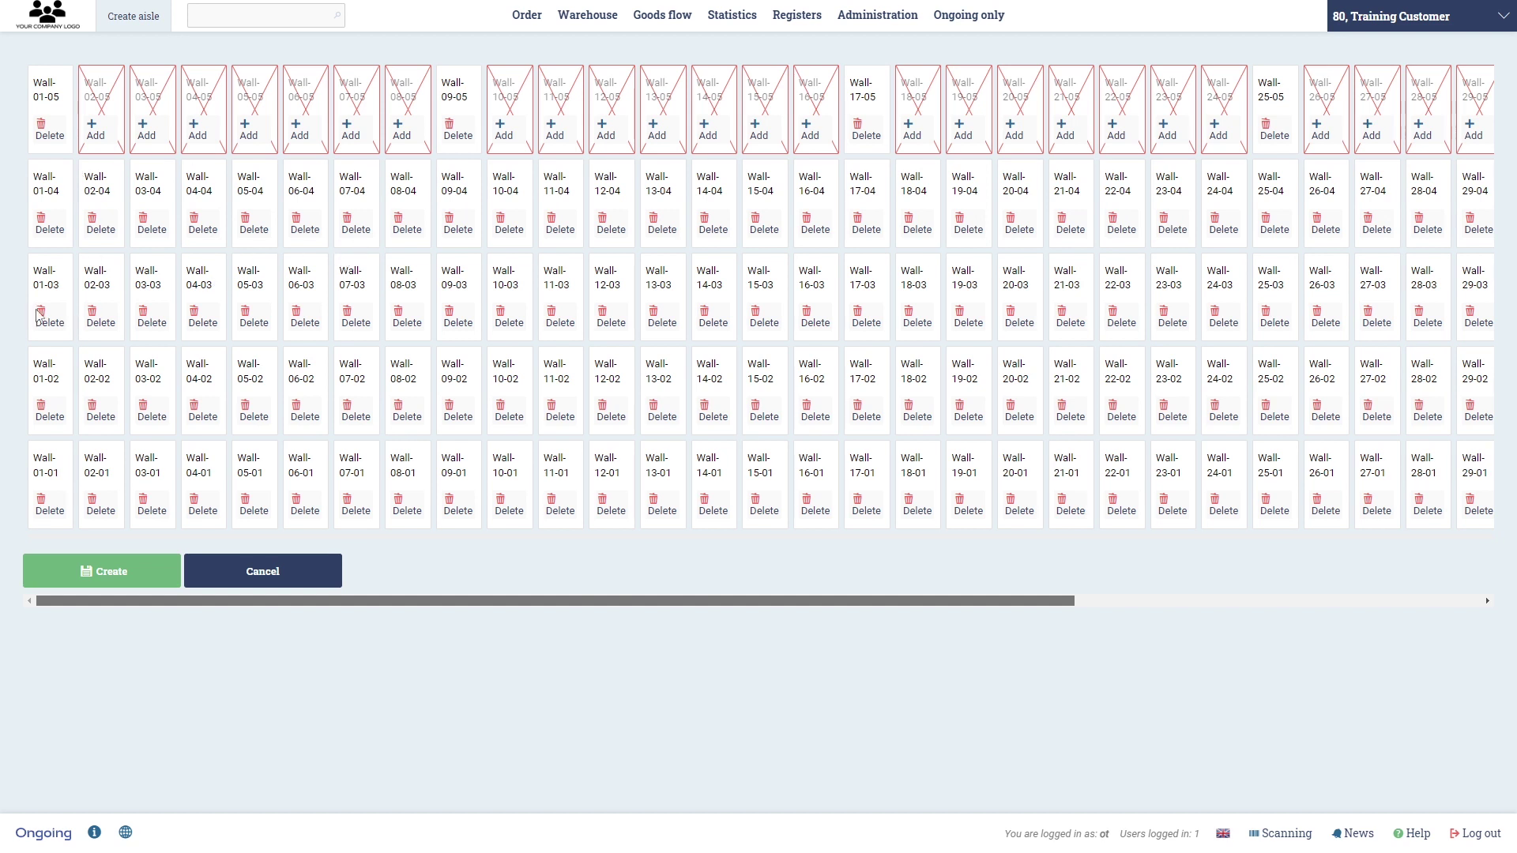
click(248, 320)
click(305, 320)
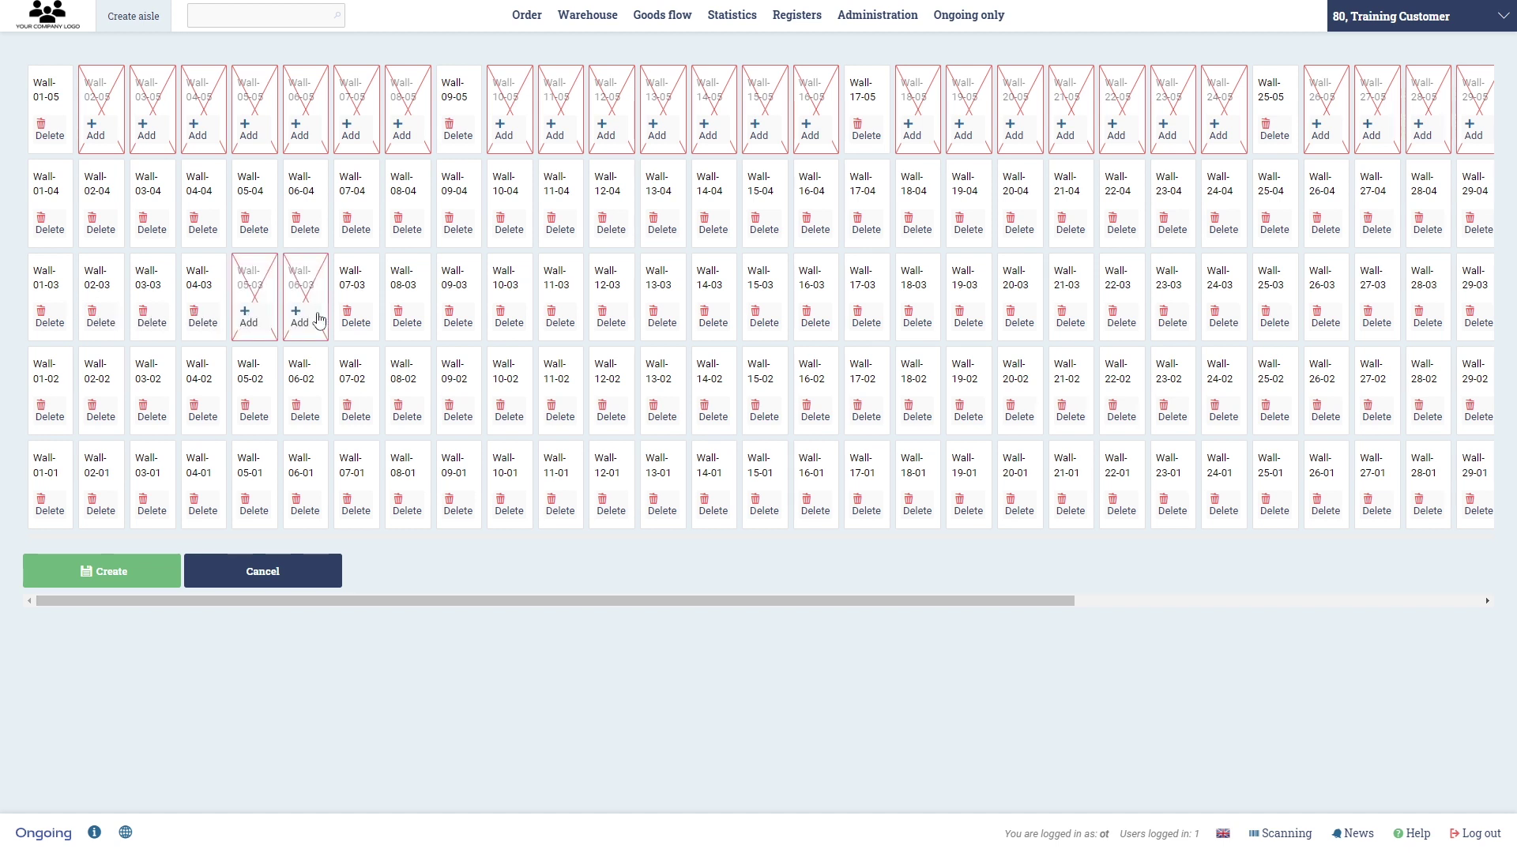
click(368, 320)
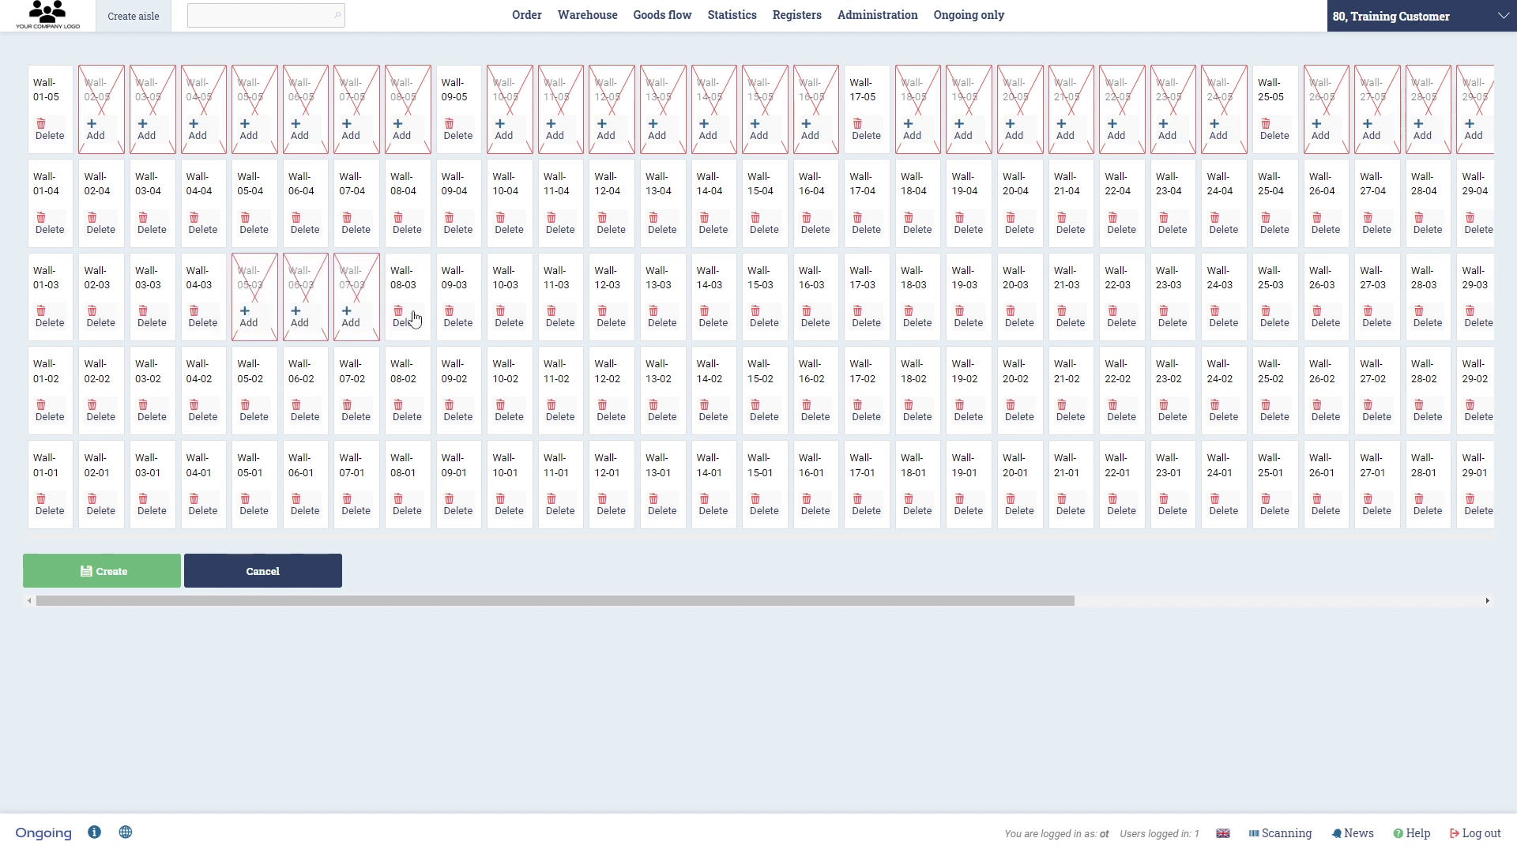
click(660, 319)
click(712, 319)
click(762, 319)
click(813, 320)
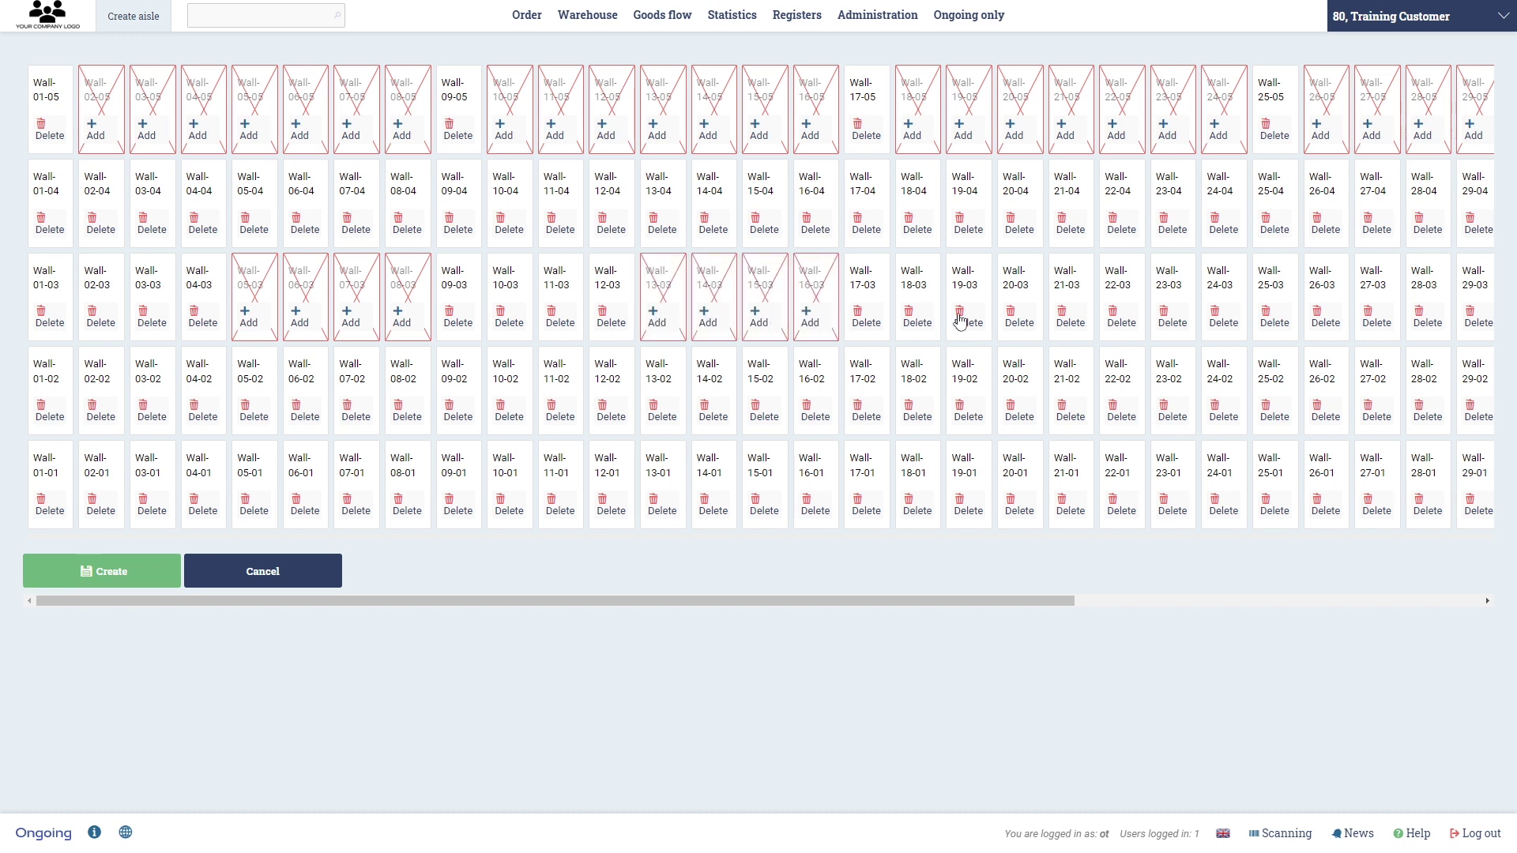
click(1067, 320)
click(1115, 324)
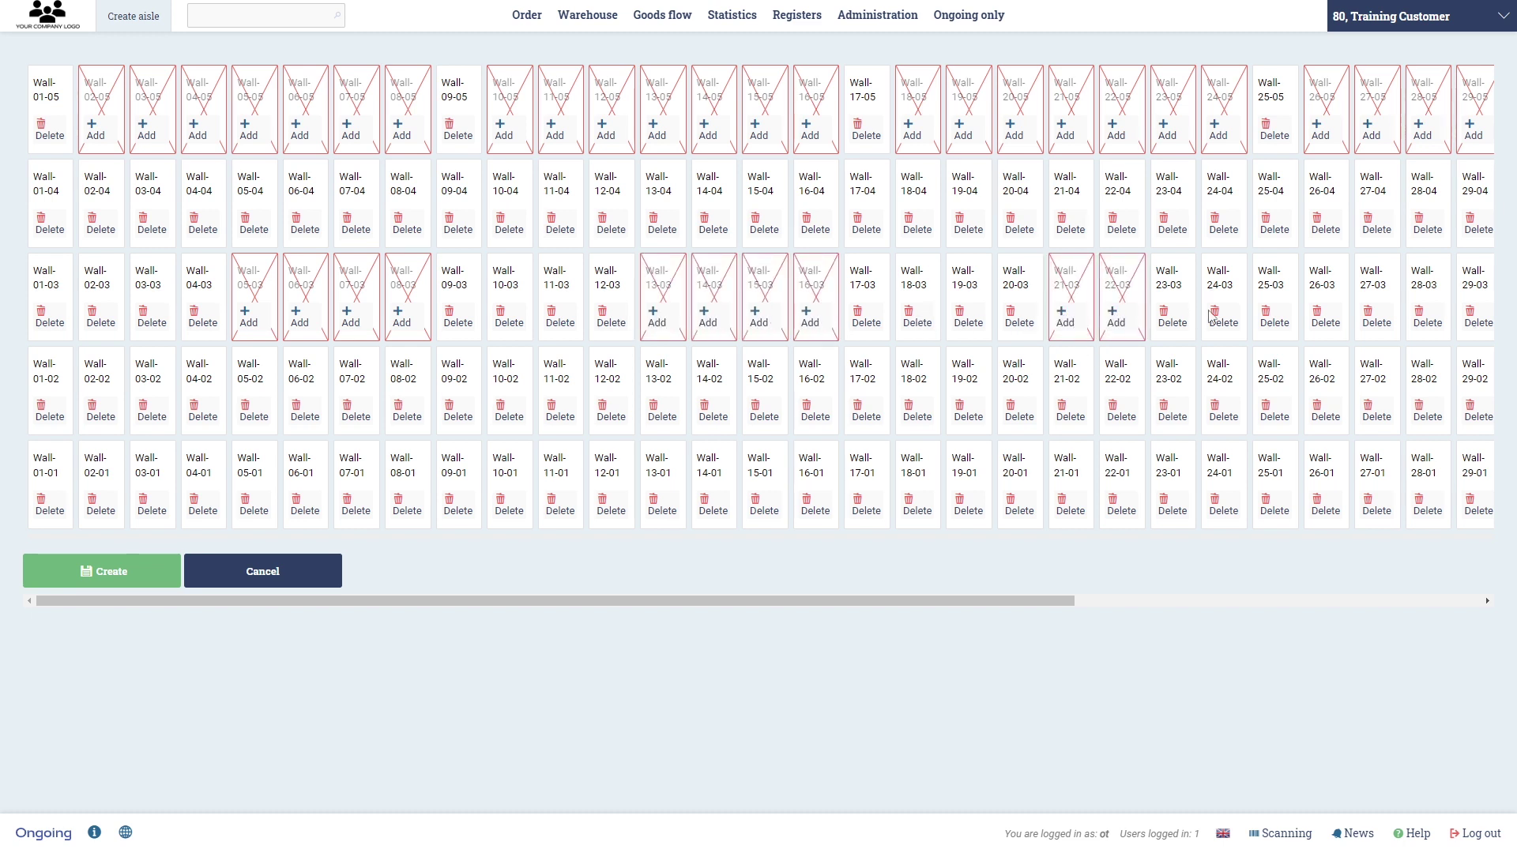
click(1185, 318)
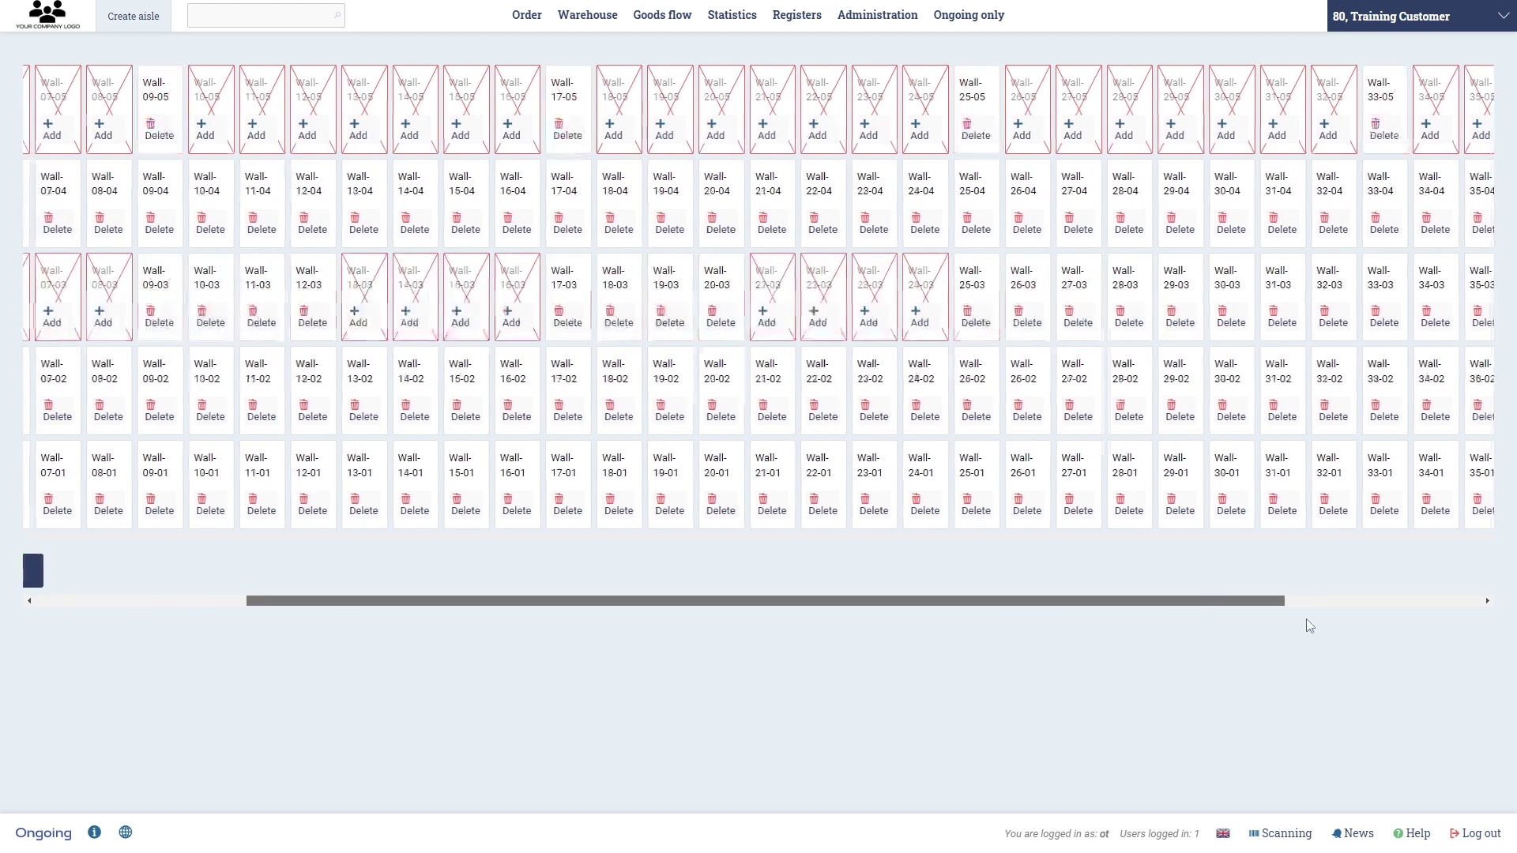
Mark level-03 sections 29–32 and 37–40 for deletion.
drag(1030, 603, 1424, 605)
click(915, 318)
click(981, 321)
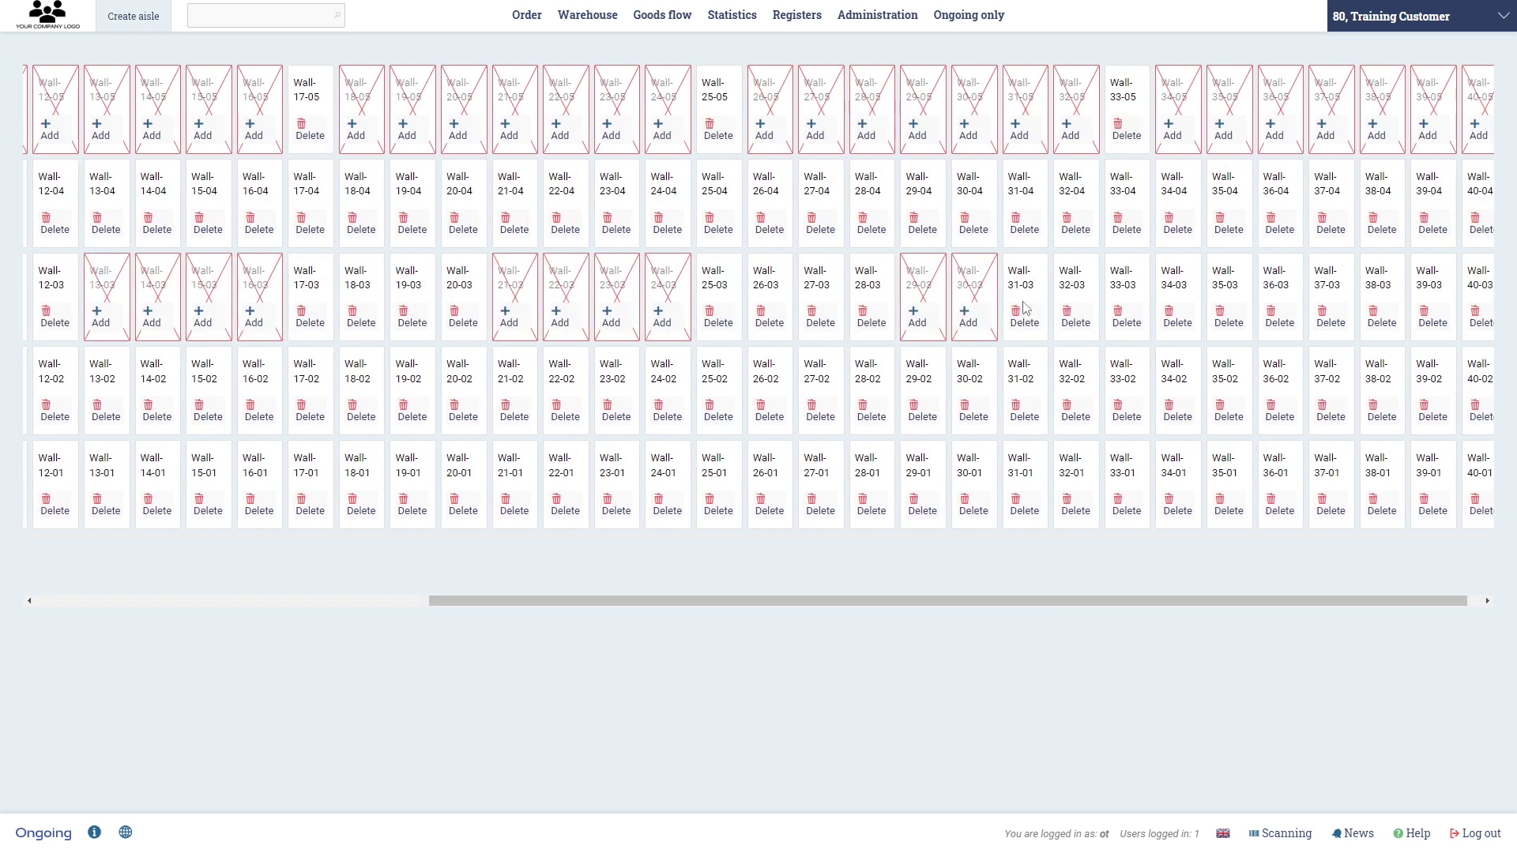
click(1014, 316)
click(1061, 316)
drag(1116, 598, 1288, 616)
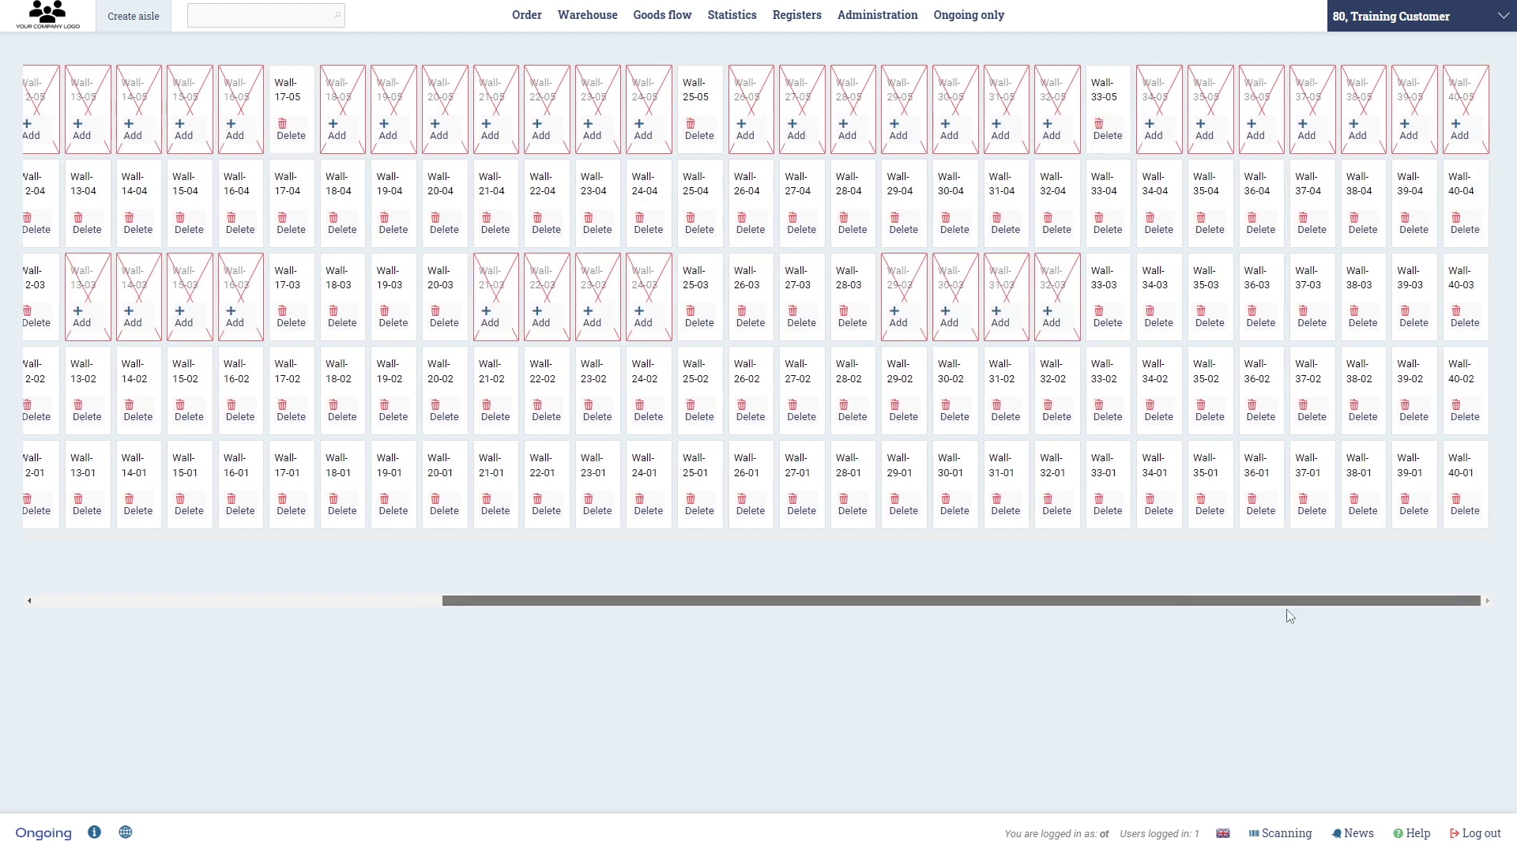
click(1308, 320)
click(1359, 317)
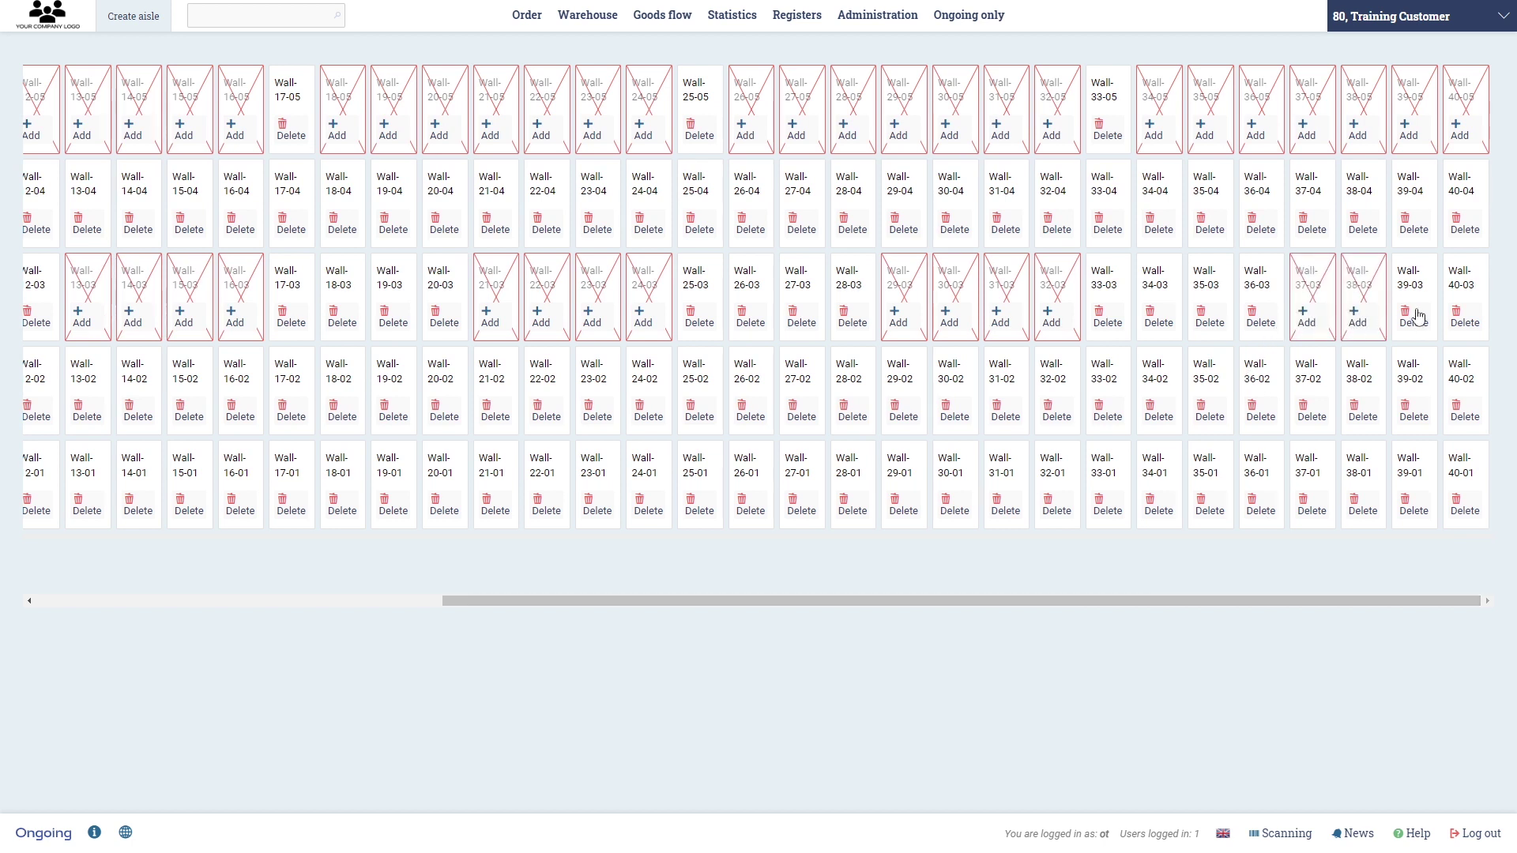
click(1412, 318)
click(1462, 316)
drag(1331, 601, 924, 604)
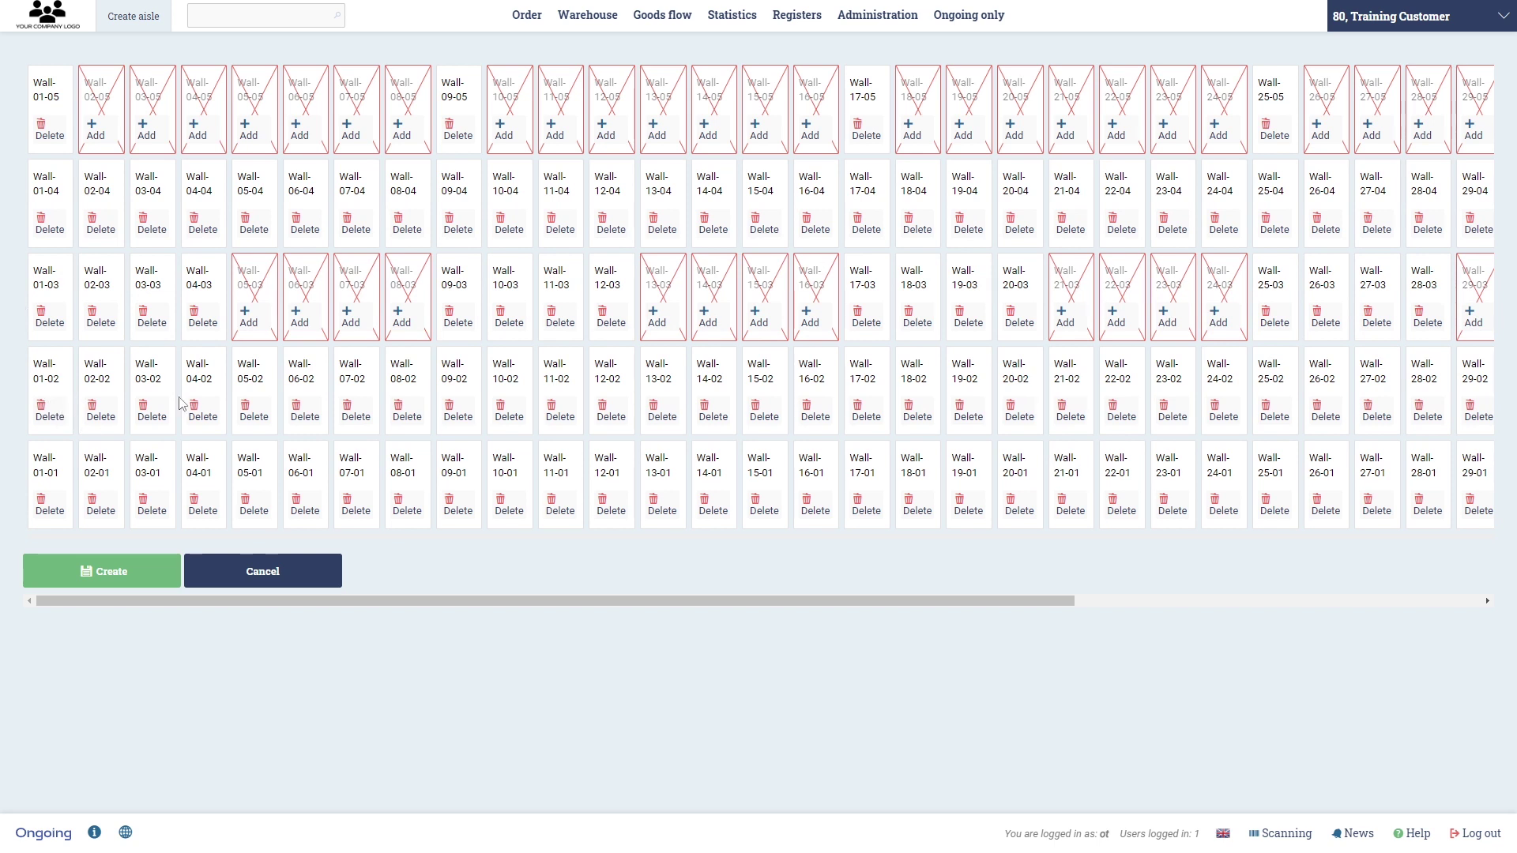
Delete the surplus level-02 locations from Wall-03-02 through Wall-28-02 in the aisle preview.
click(150, 413)
click(202, 412)
click(252, 412)
click(303, 413)
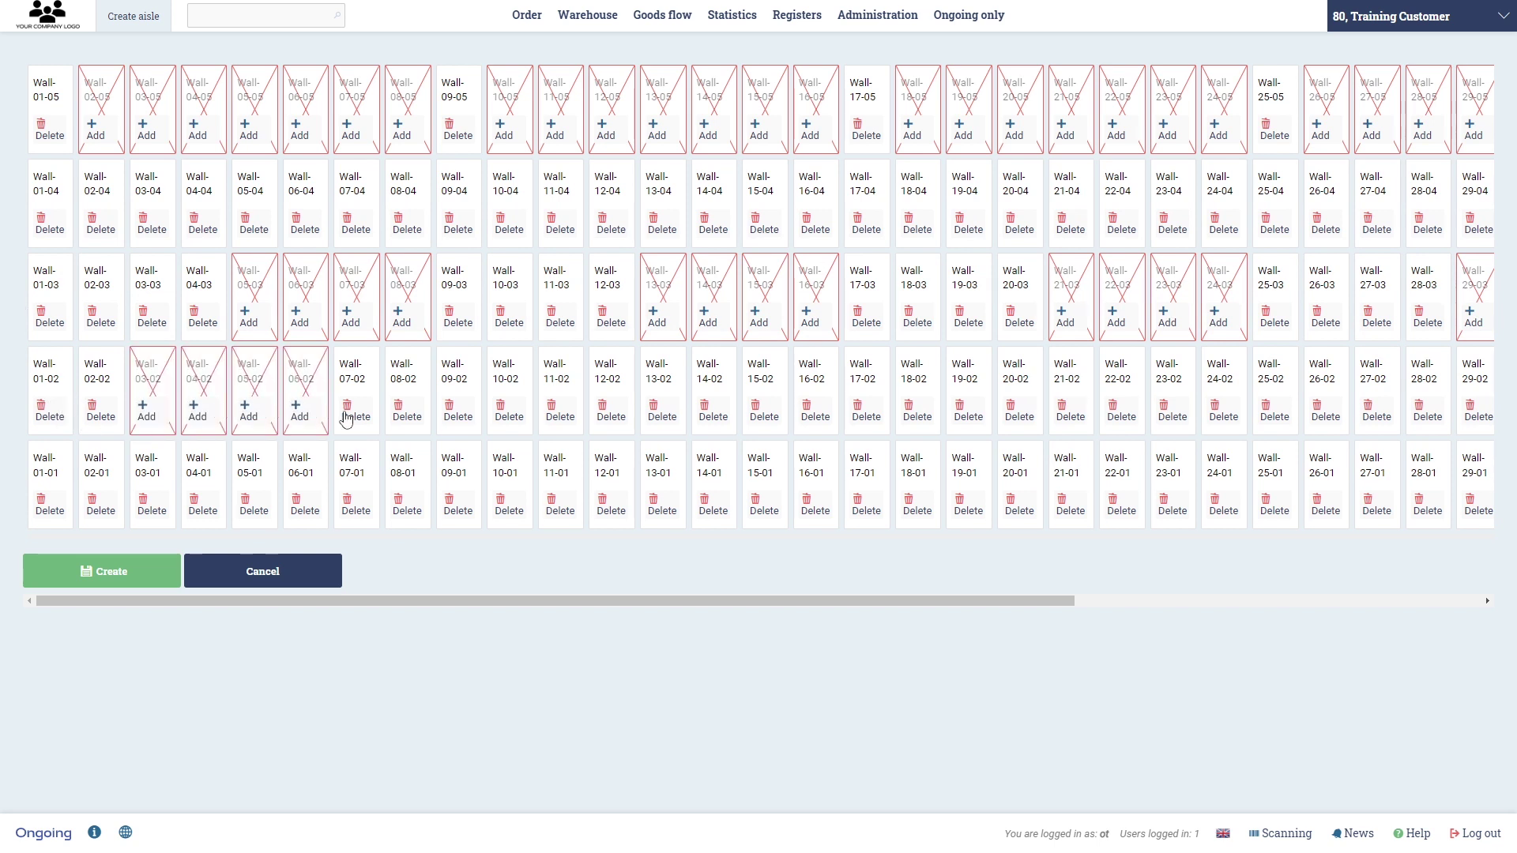
click(352, 413)
click(403, 413)
click(557, 412)
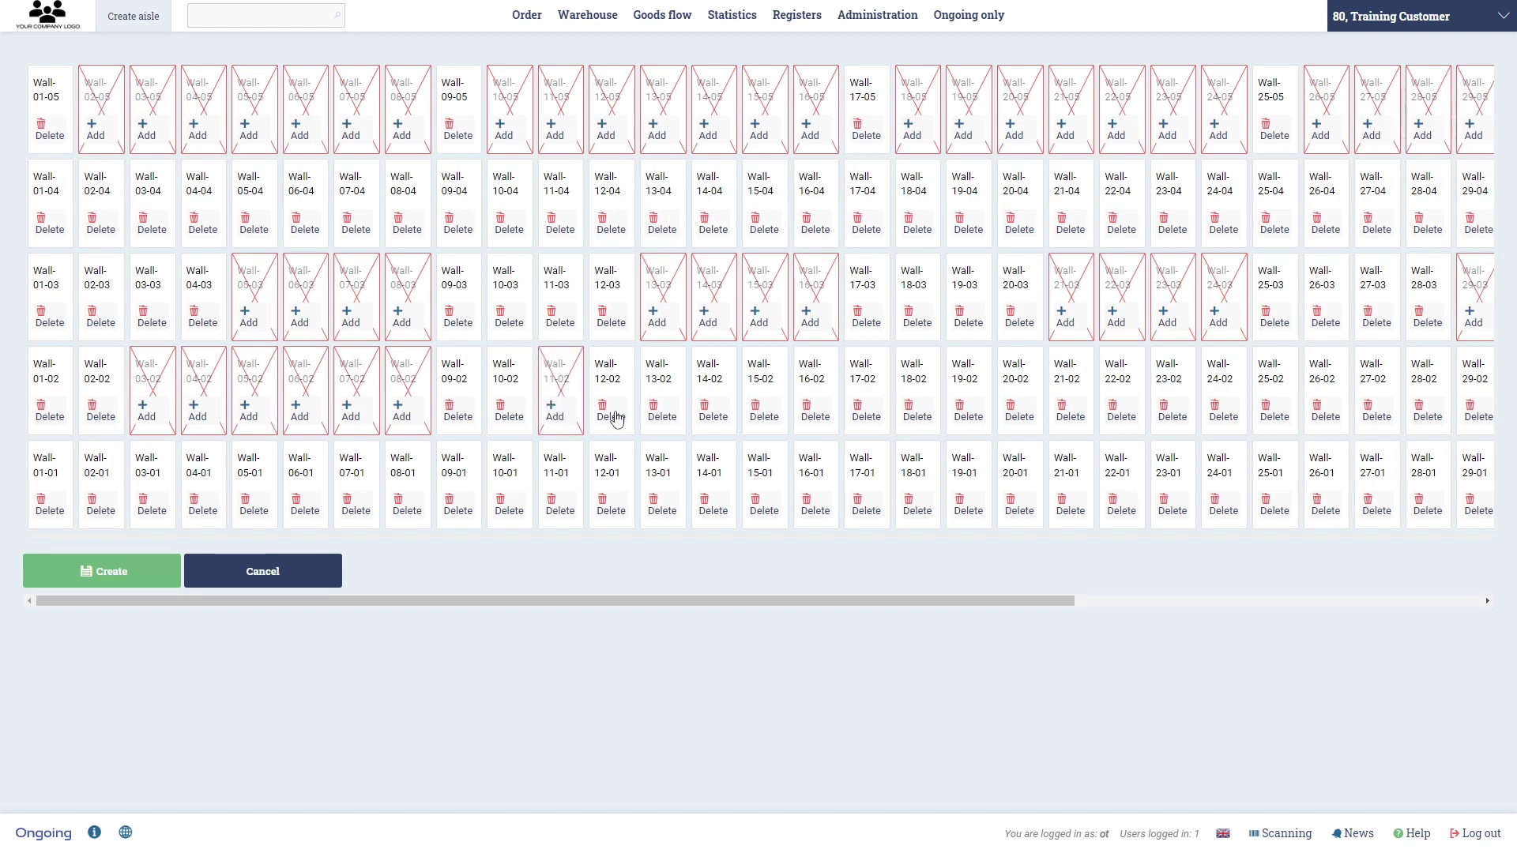
click(609, 412)
click(660, 412)
click(710, 413)
click(758, 412)
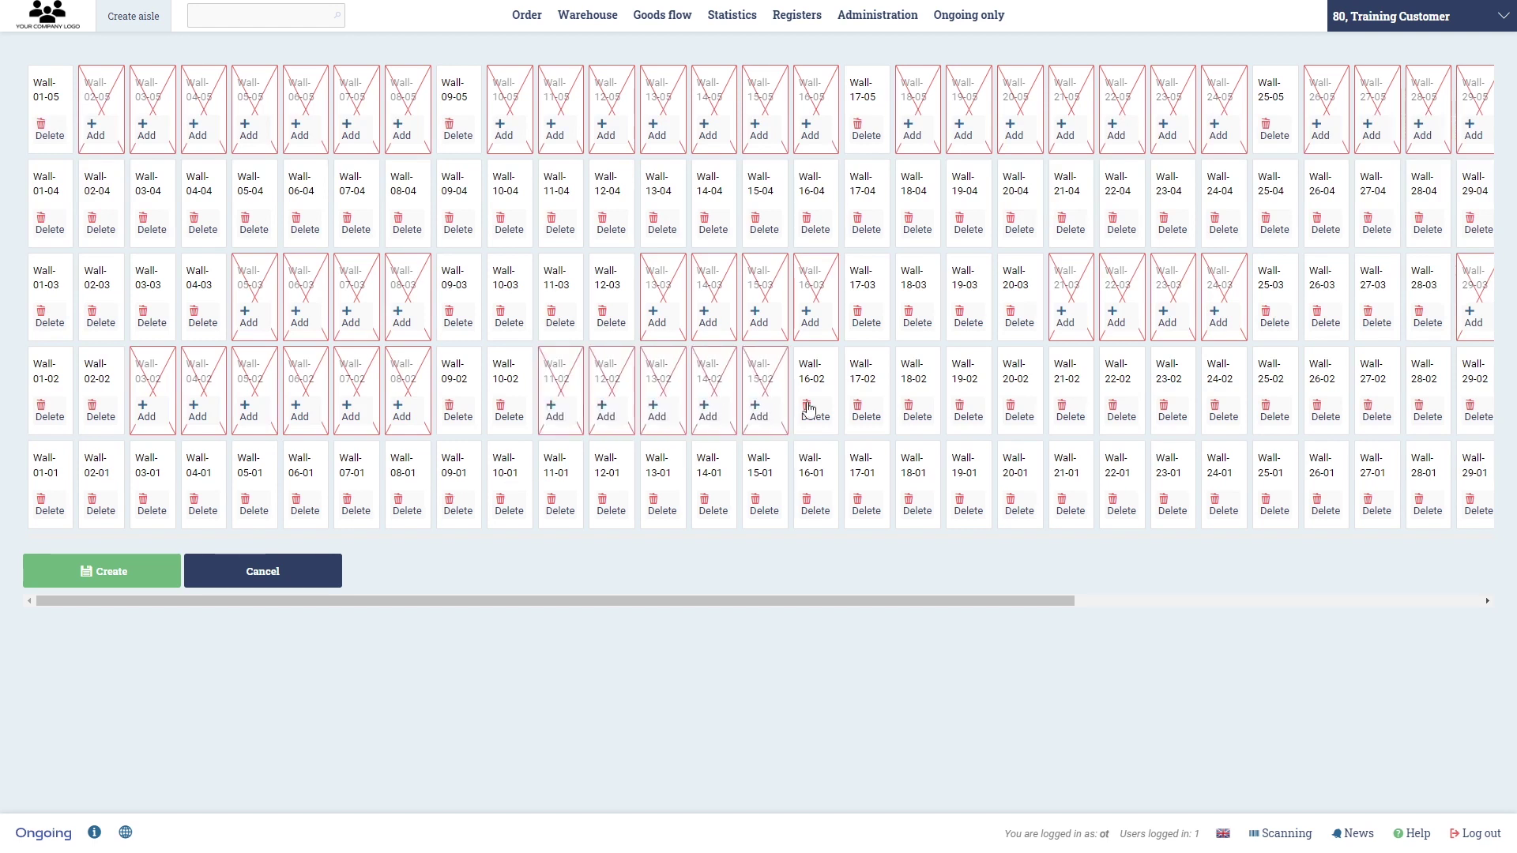
click(810, 413)
click(964, 413)
click(1019, 412)
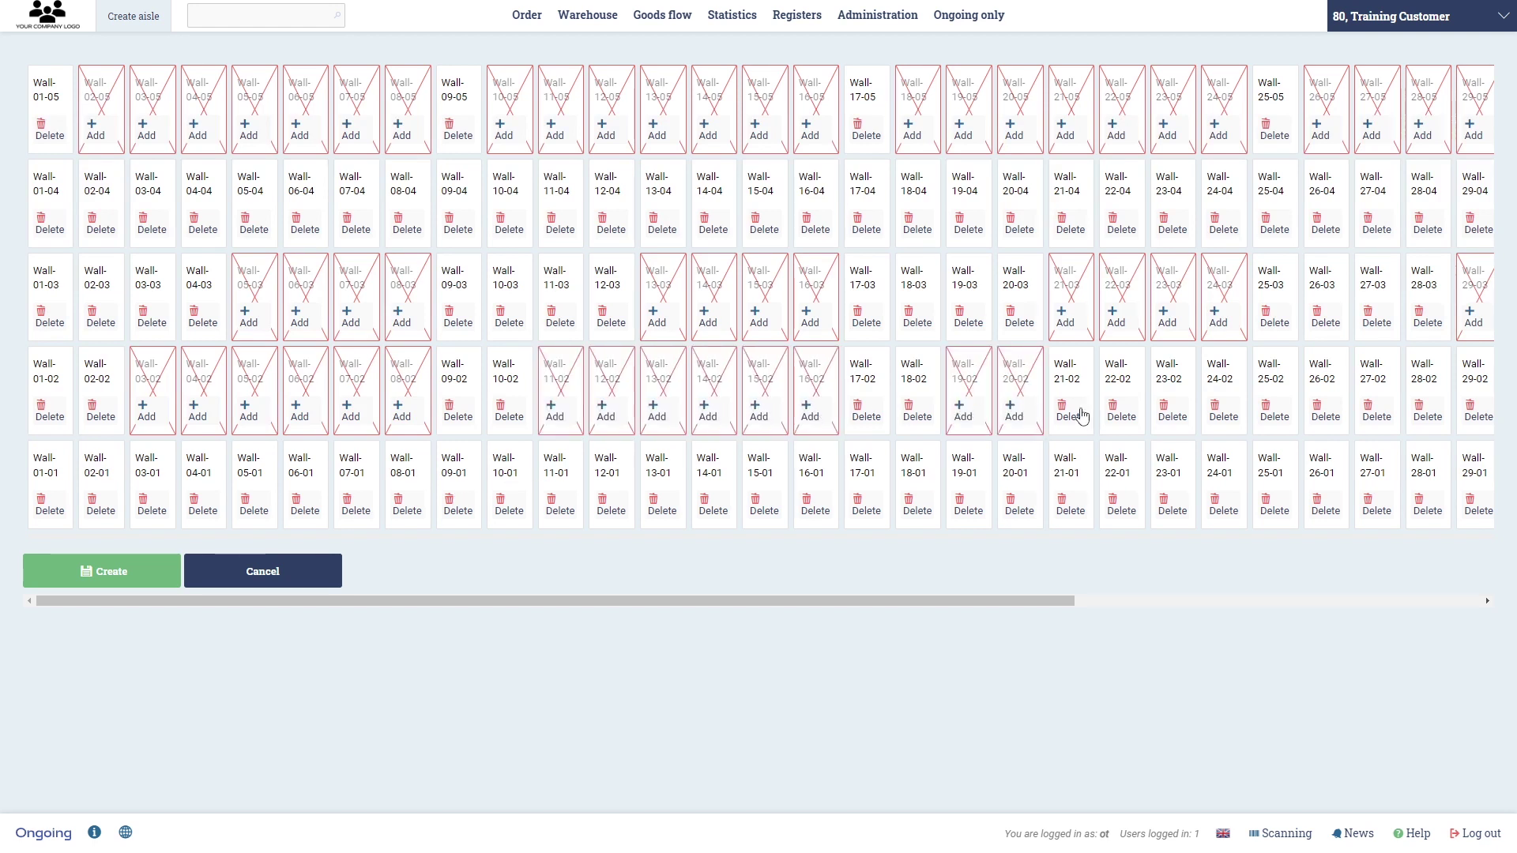
click(1070, 413)
click(1121, 413)
click(1173, 413)
click(1224, 412)
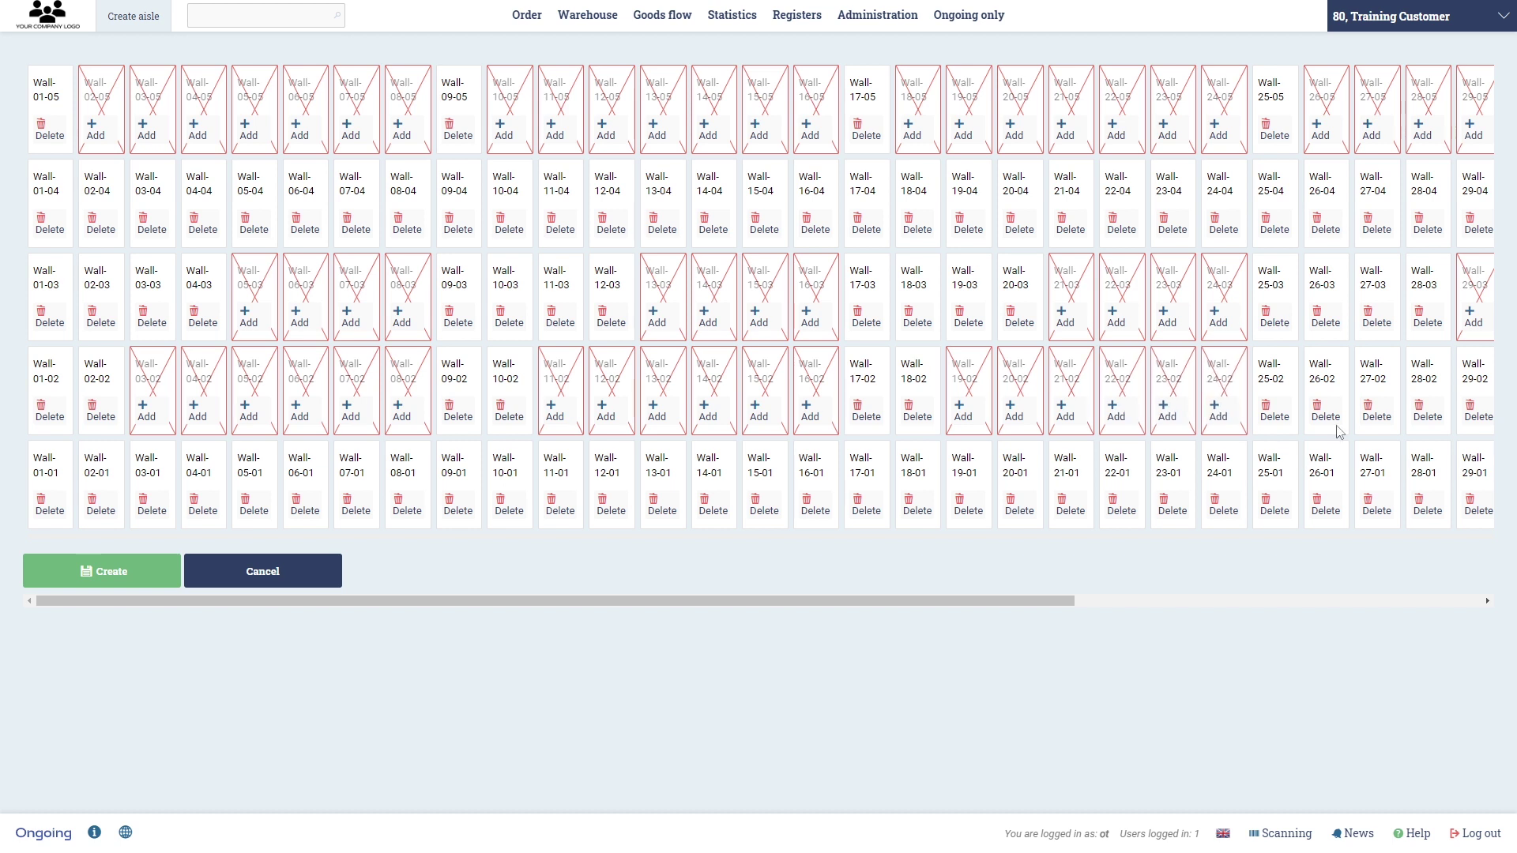
click(1377, 413)
click(1427, 412)
Delete the further level-02 locations from Wall-29-02 through Wall-40-02.
drag(1032, 600, 1492, 606)
click(901, 413)
click(952, 413)
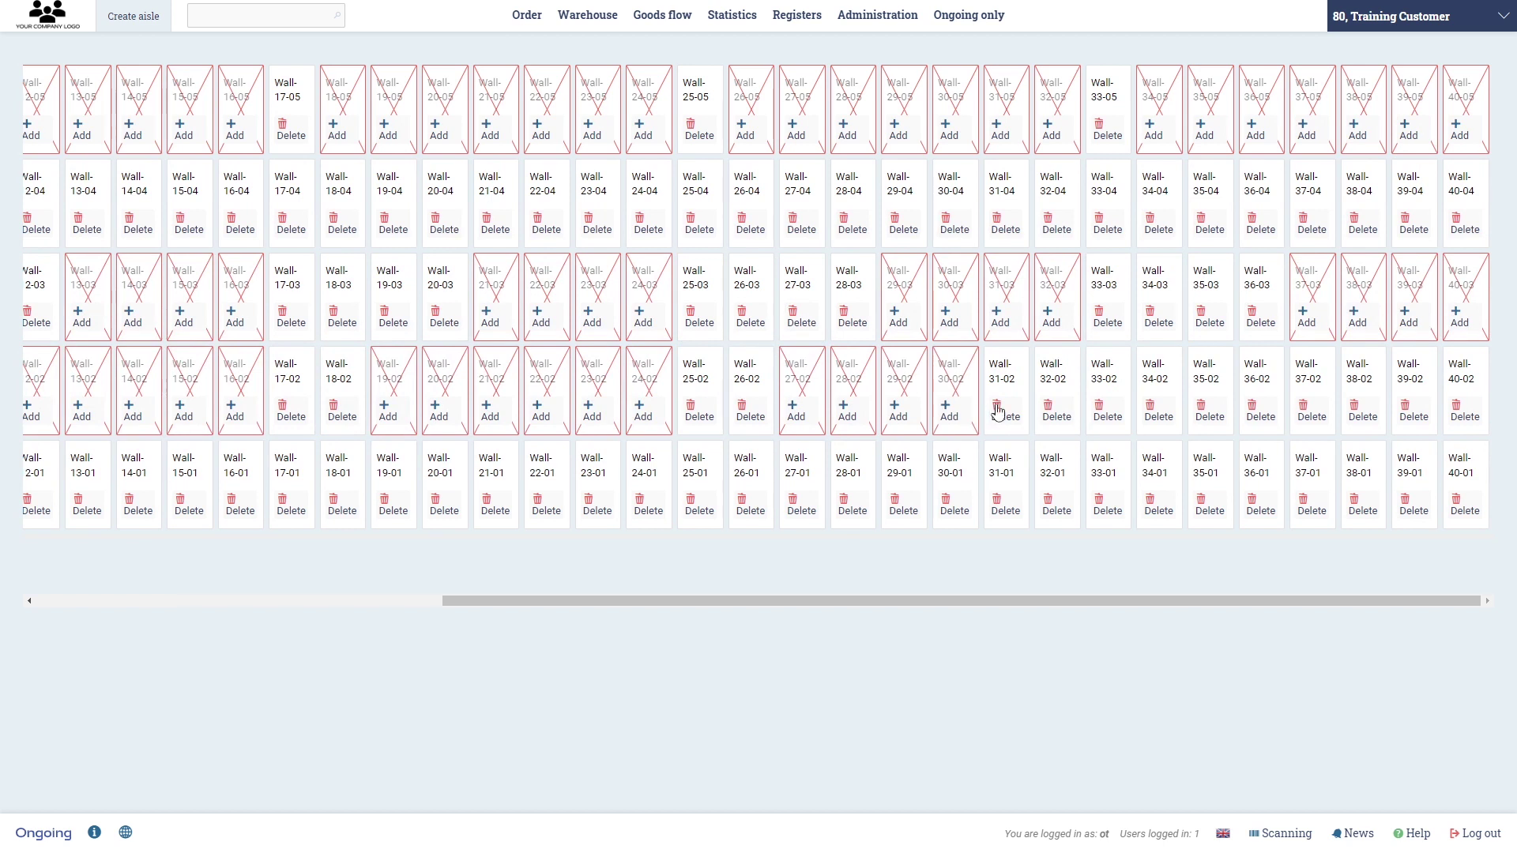
click(998, 412)
click(1055, 412)
click(1207, 413)
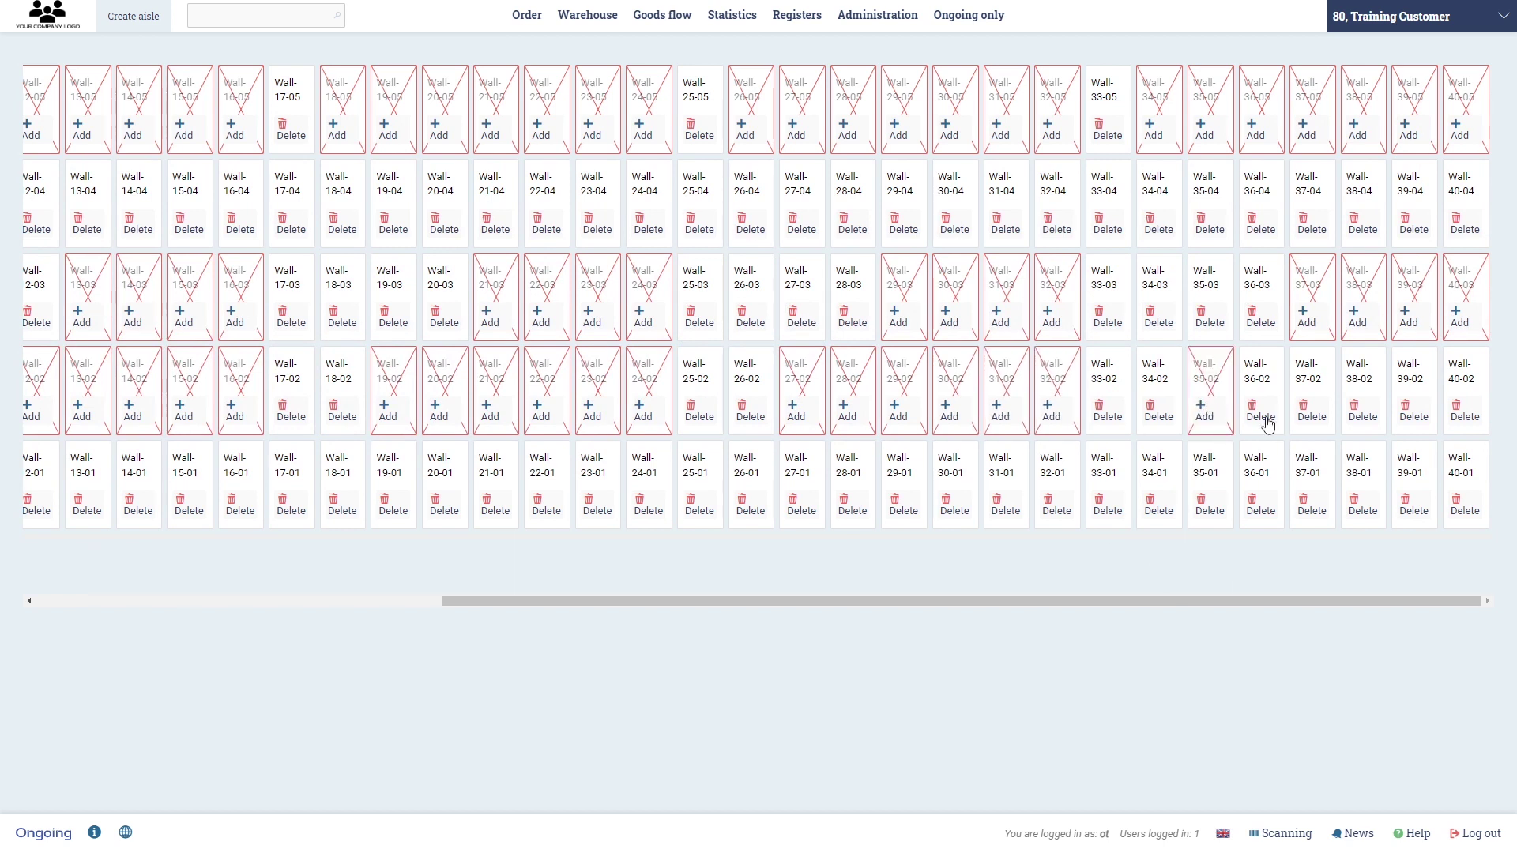
click(1264, 419)
click(1312, 414)
click(1362, 414)
click(1413, 414)
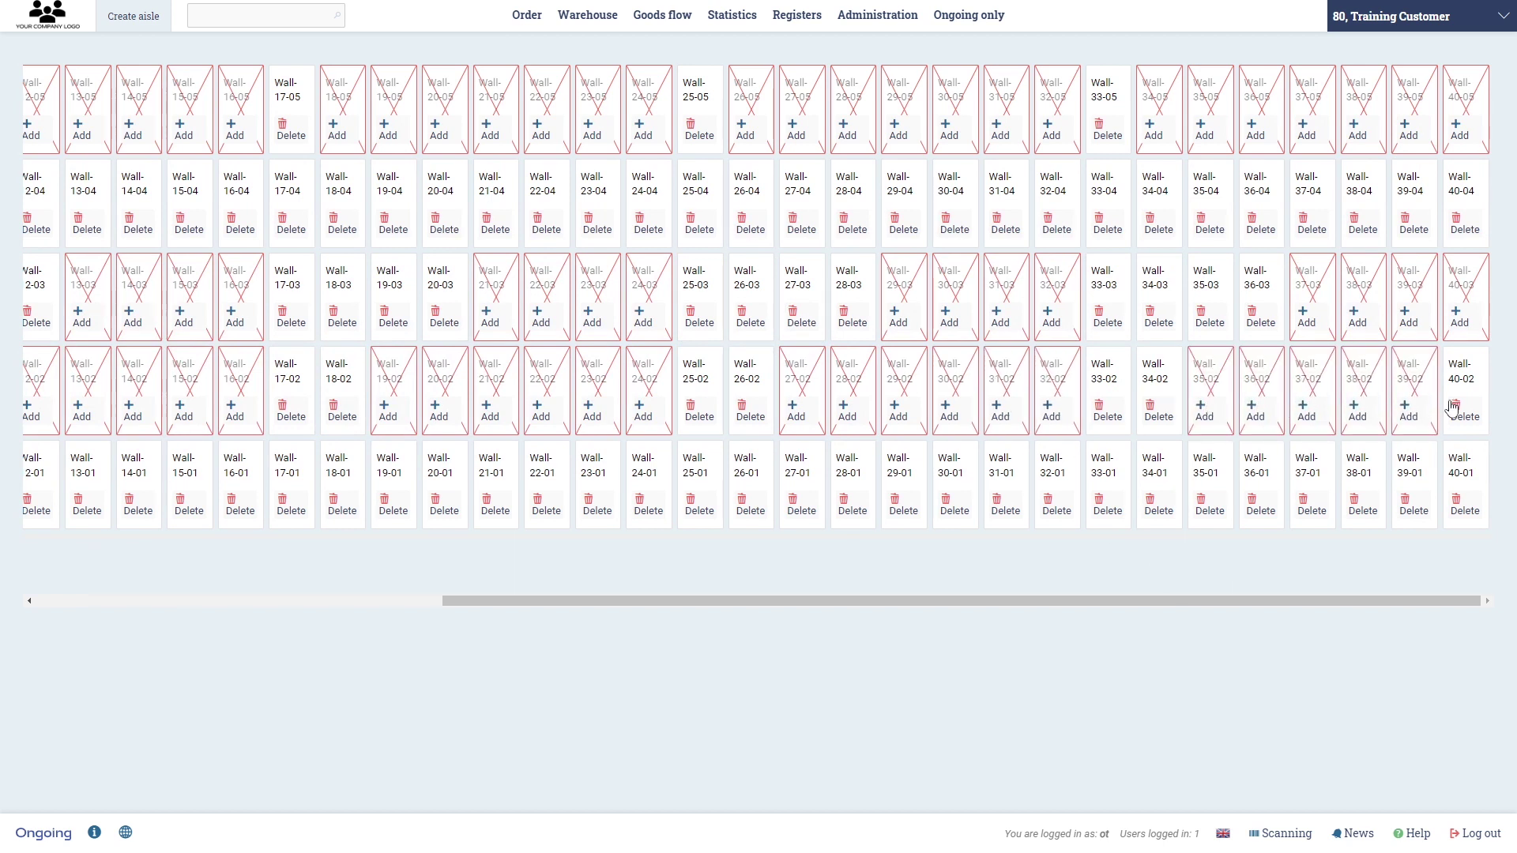
click(1460, 506)
Delete the surplus level-01 locations from Wall-40-01 back to Wall-19-01.
click(1410, 505)
click(1359, 507)
click(1303, 507)
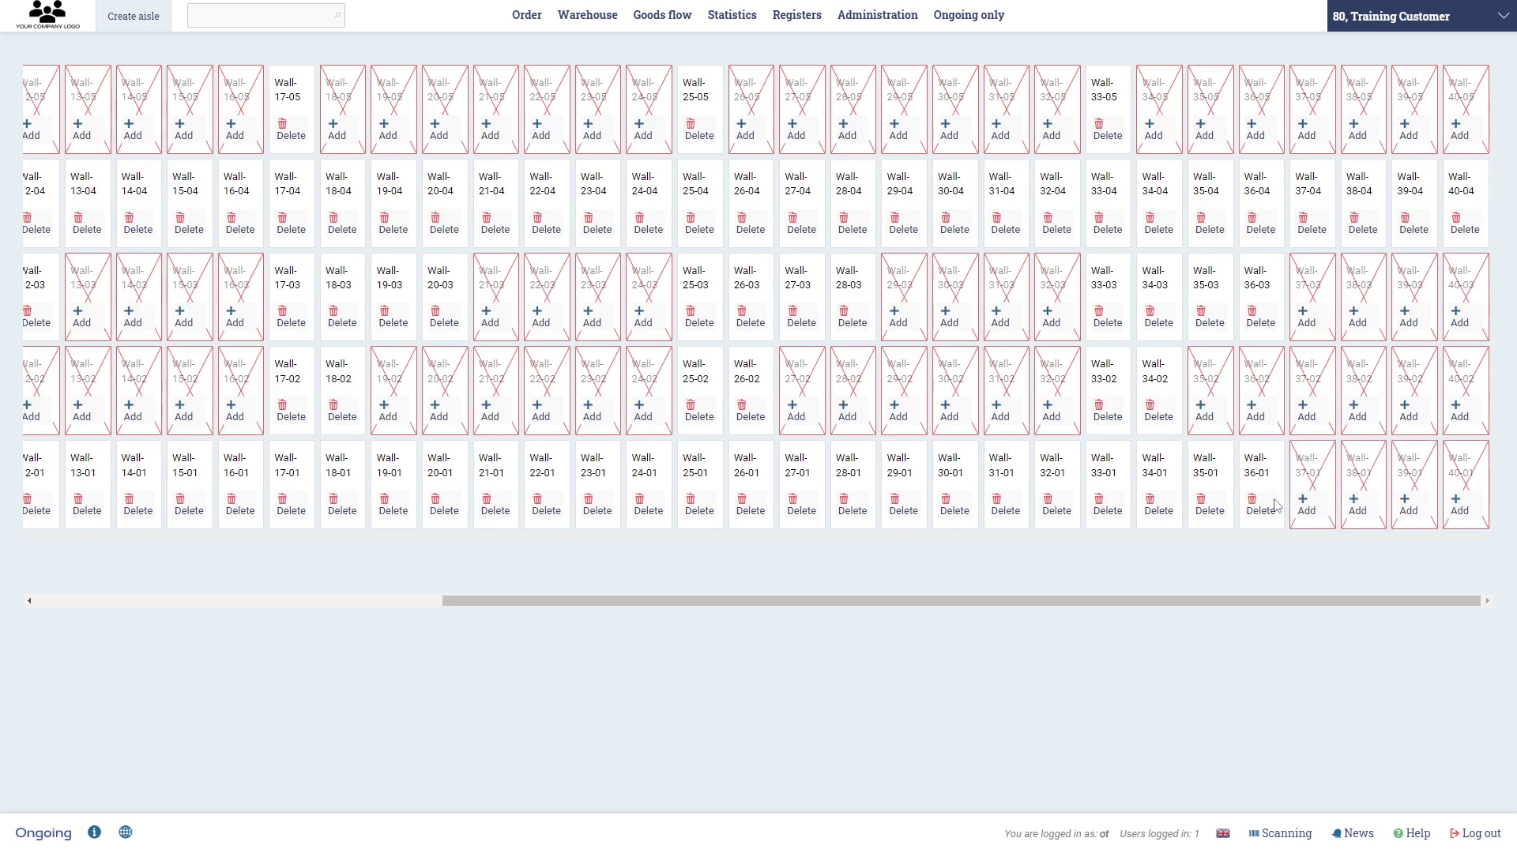
click(1215, 508)
click(1060, 510)
click(1012, 514)
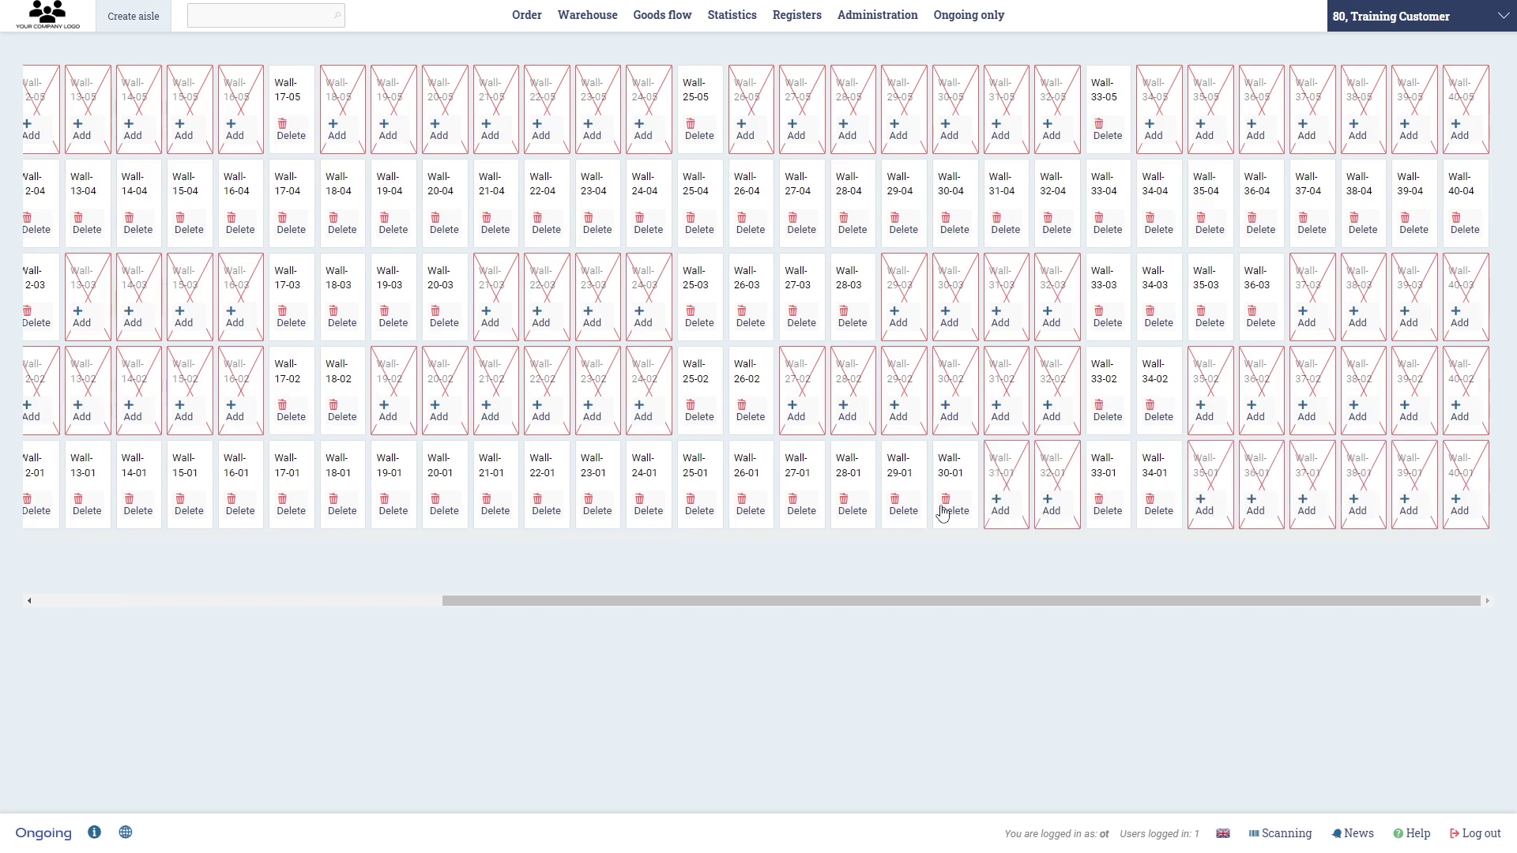
click(943, 515)
click(851, 510)
click(800, 510)
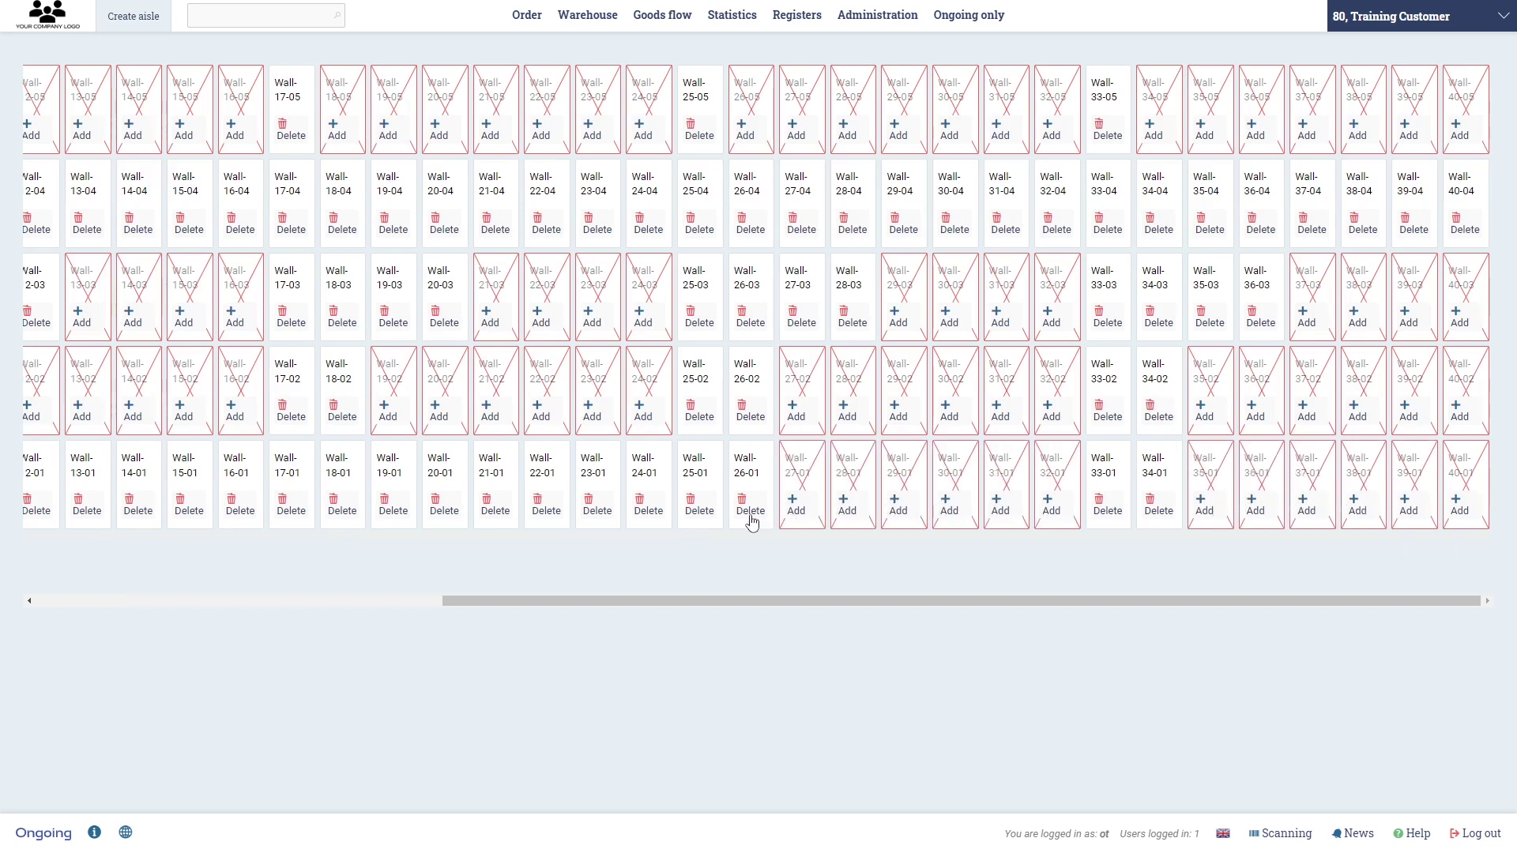
click(646, 507)
click(589, 505)
click(494, 510)
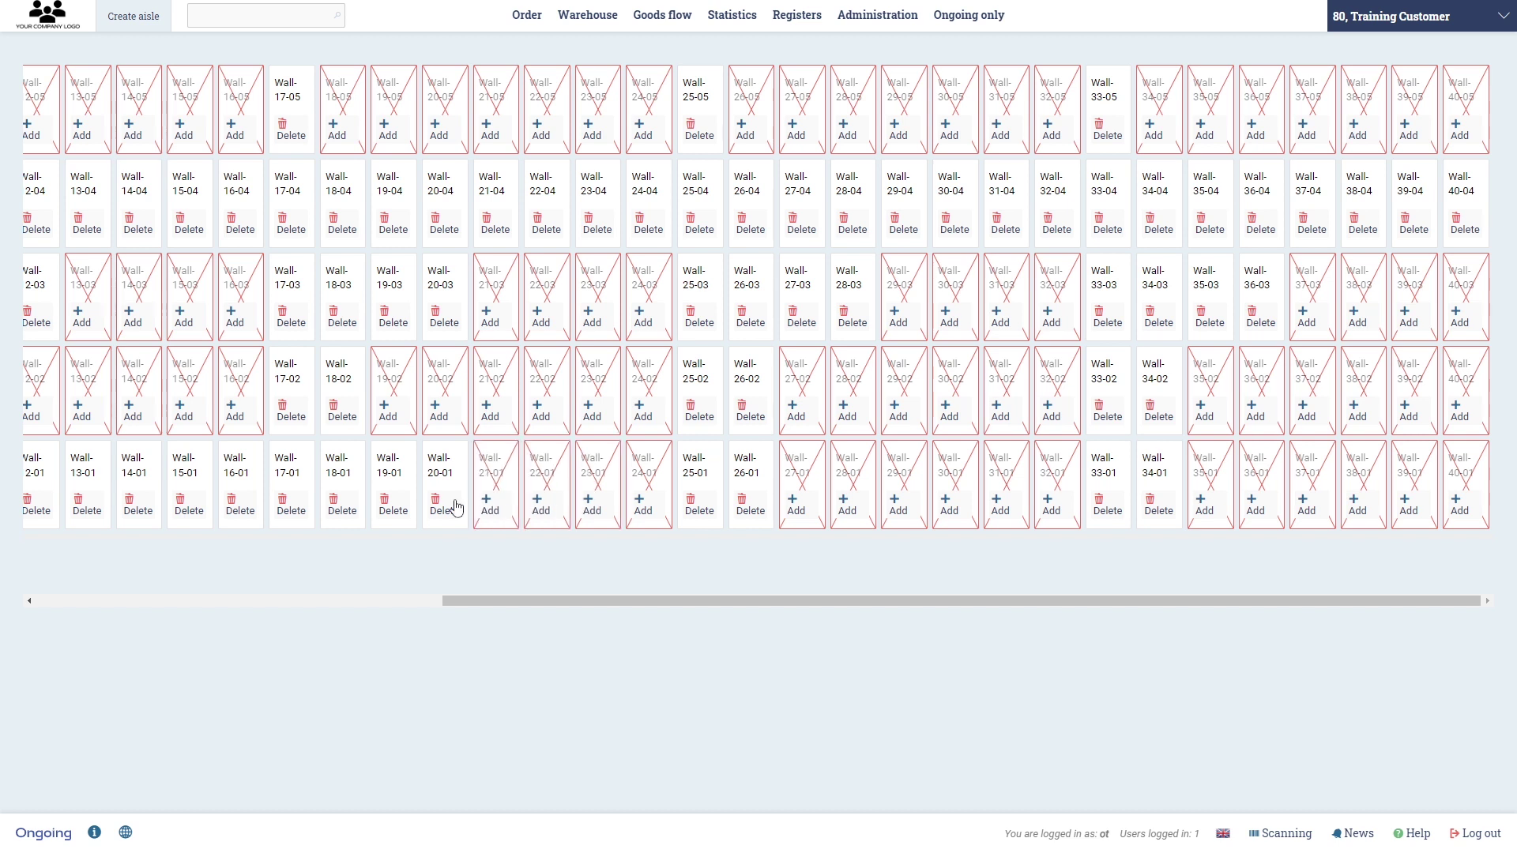
click(393, 509)
Delete the remaining surplus level-01 locations from Wall-16-01 down to Wall-03-01.
drag(553, 603, 60, 611)
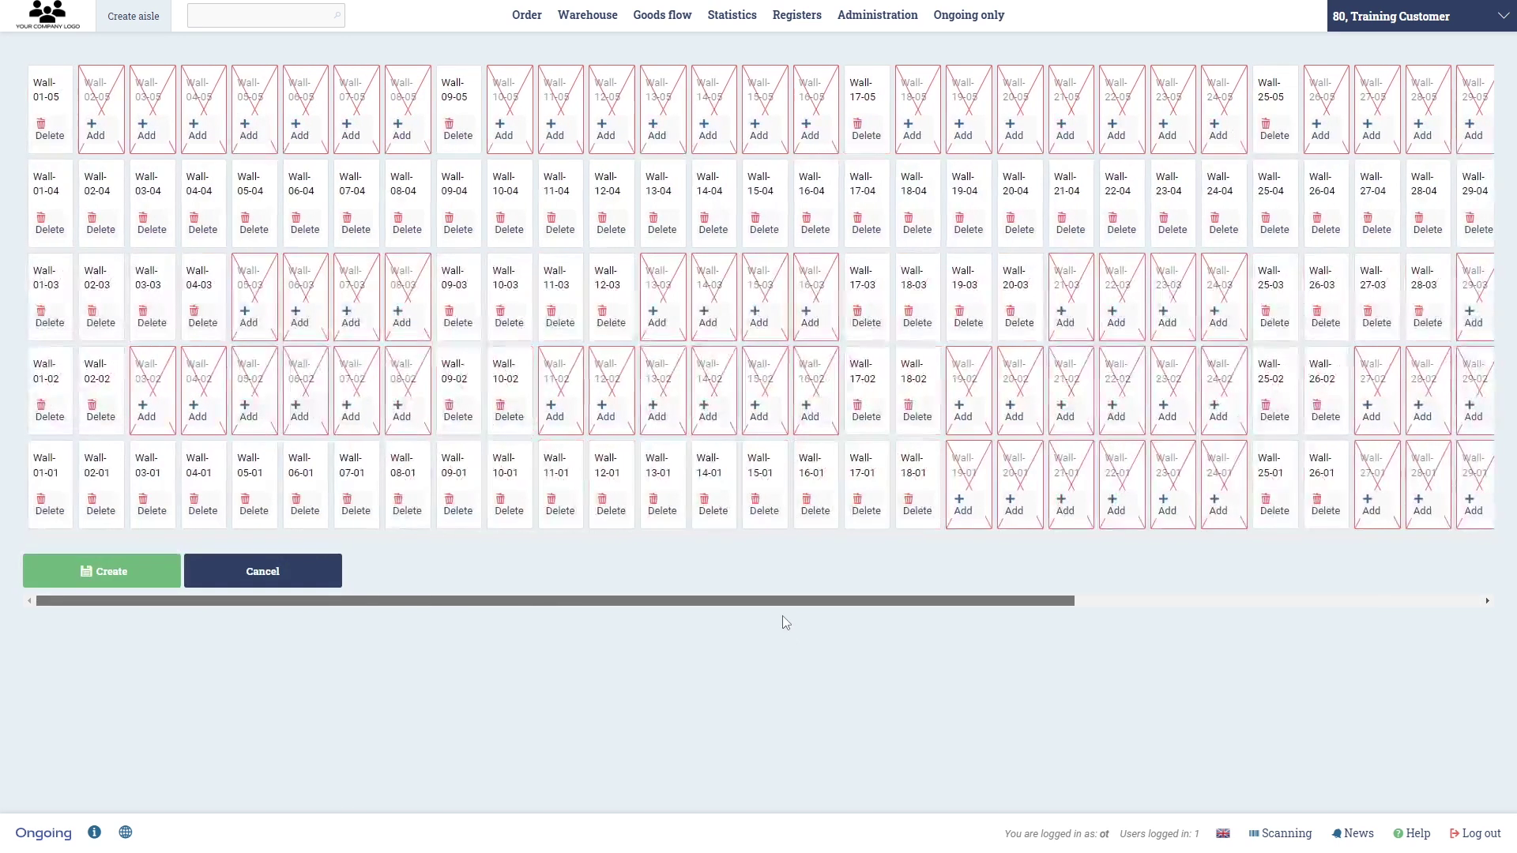
click(822, 509)
click(760, 510)
click(709, 510)
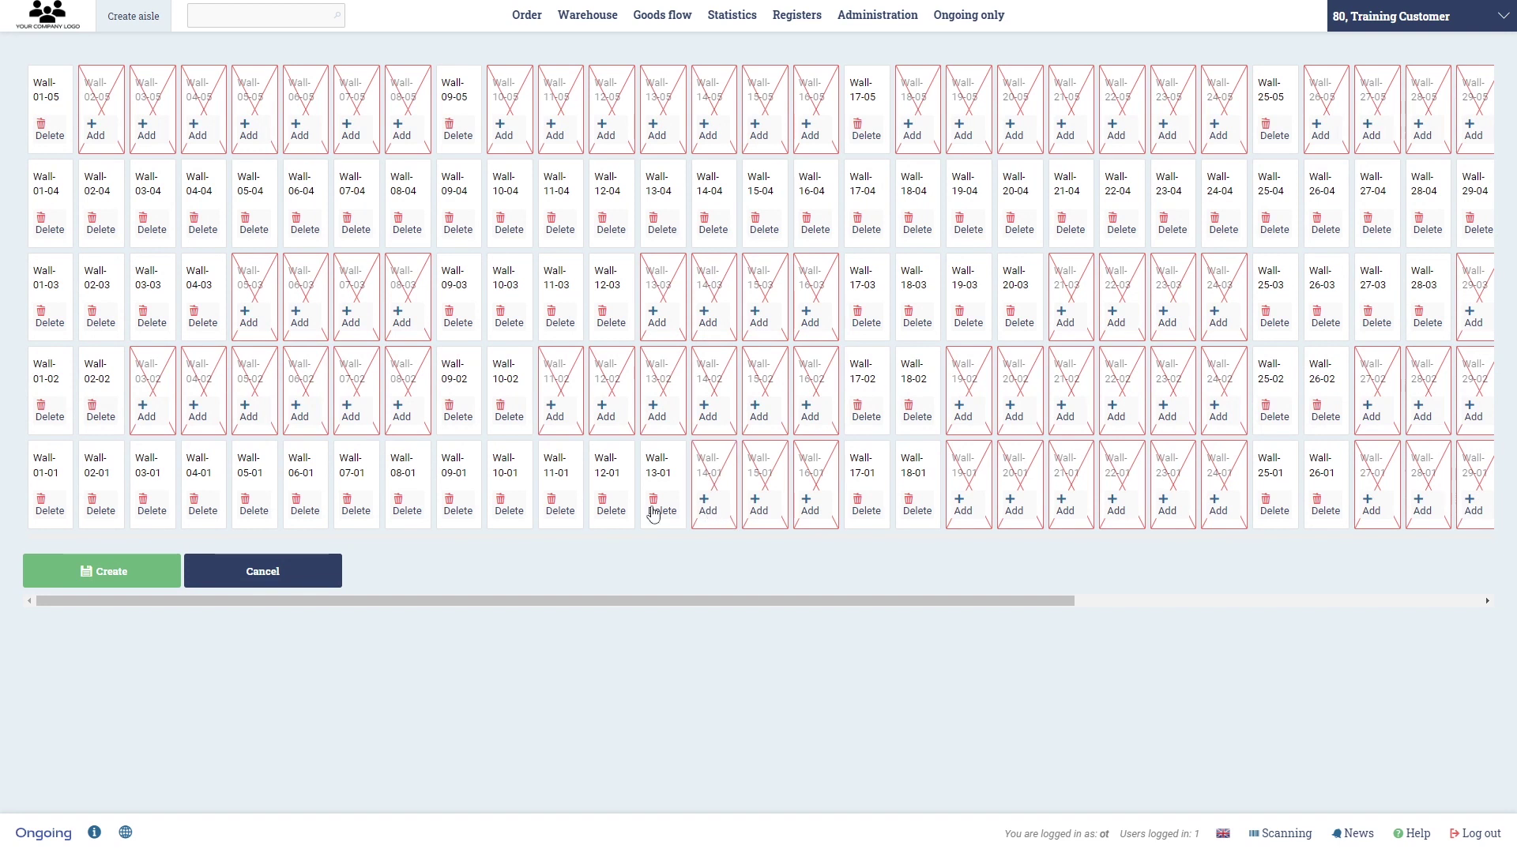
click(658, 510)
click(594, 507)
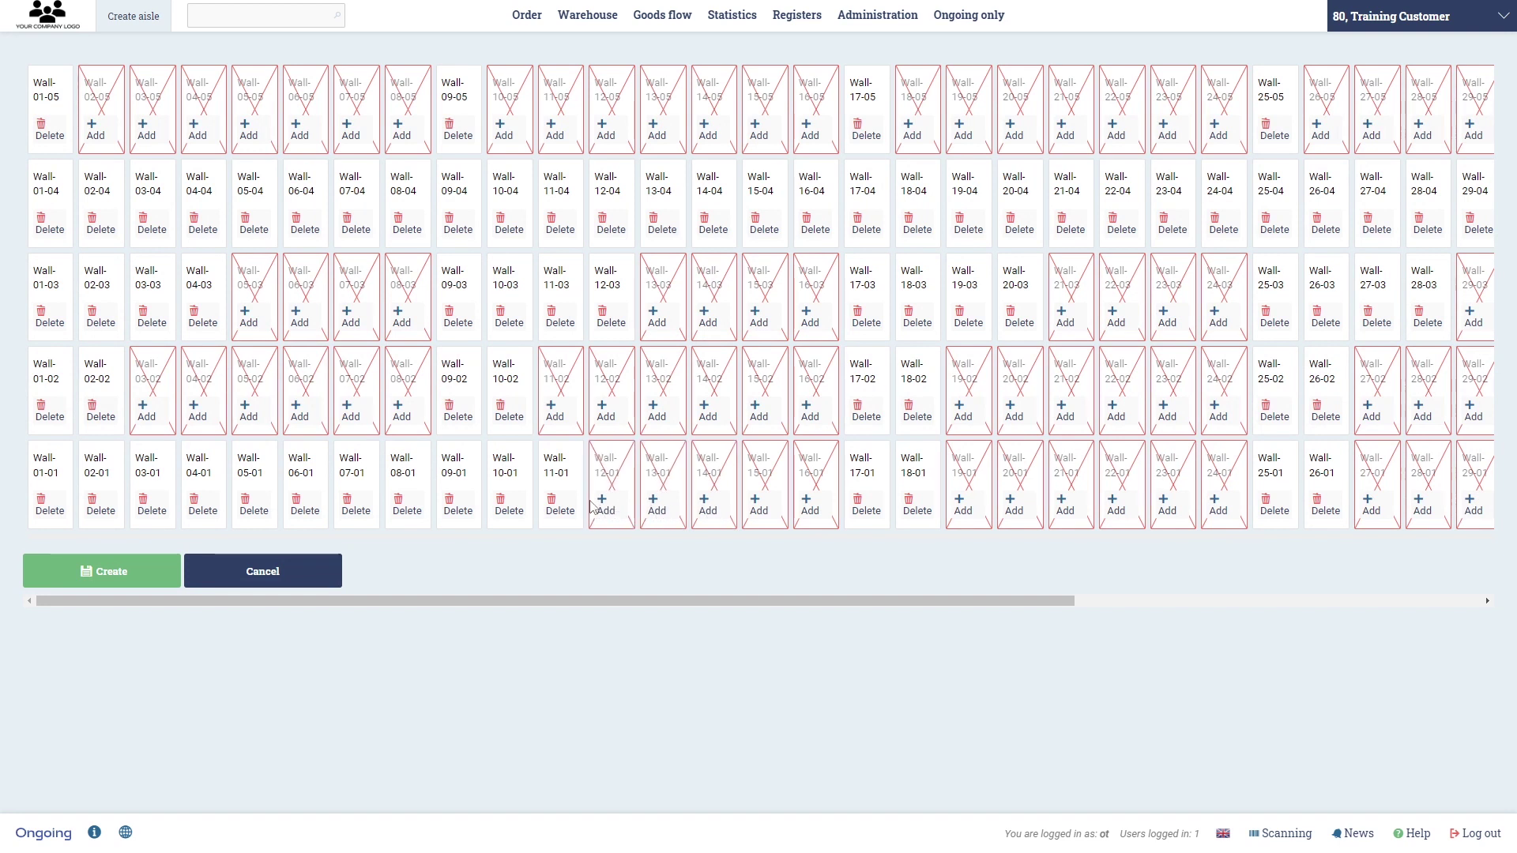
click(407, 507)
click(338, 508)
click(289, 508)
click(203, 507)
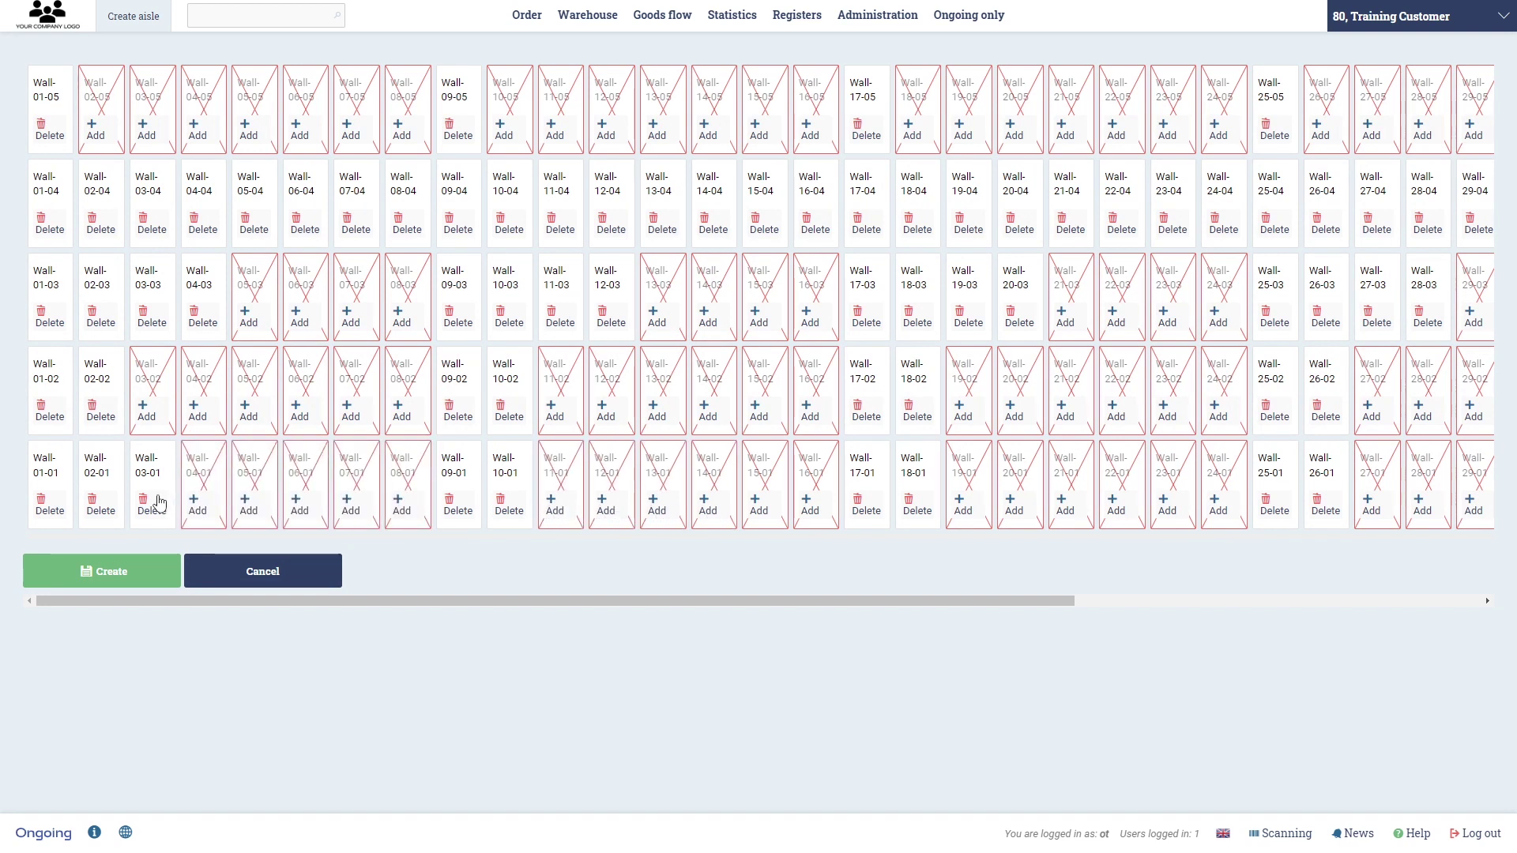
click(151, 507)
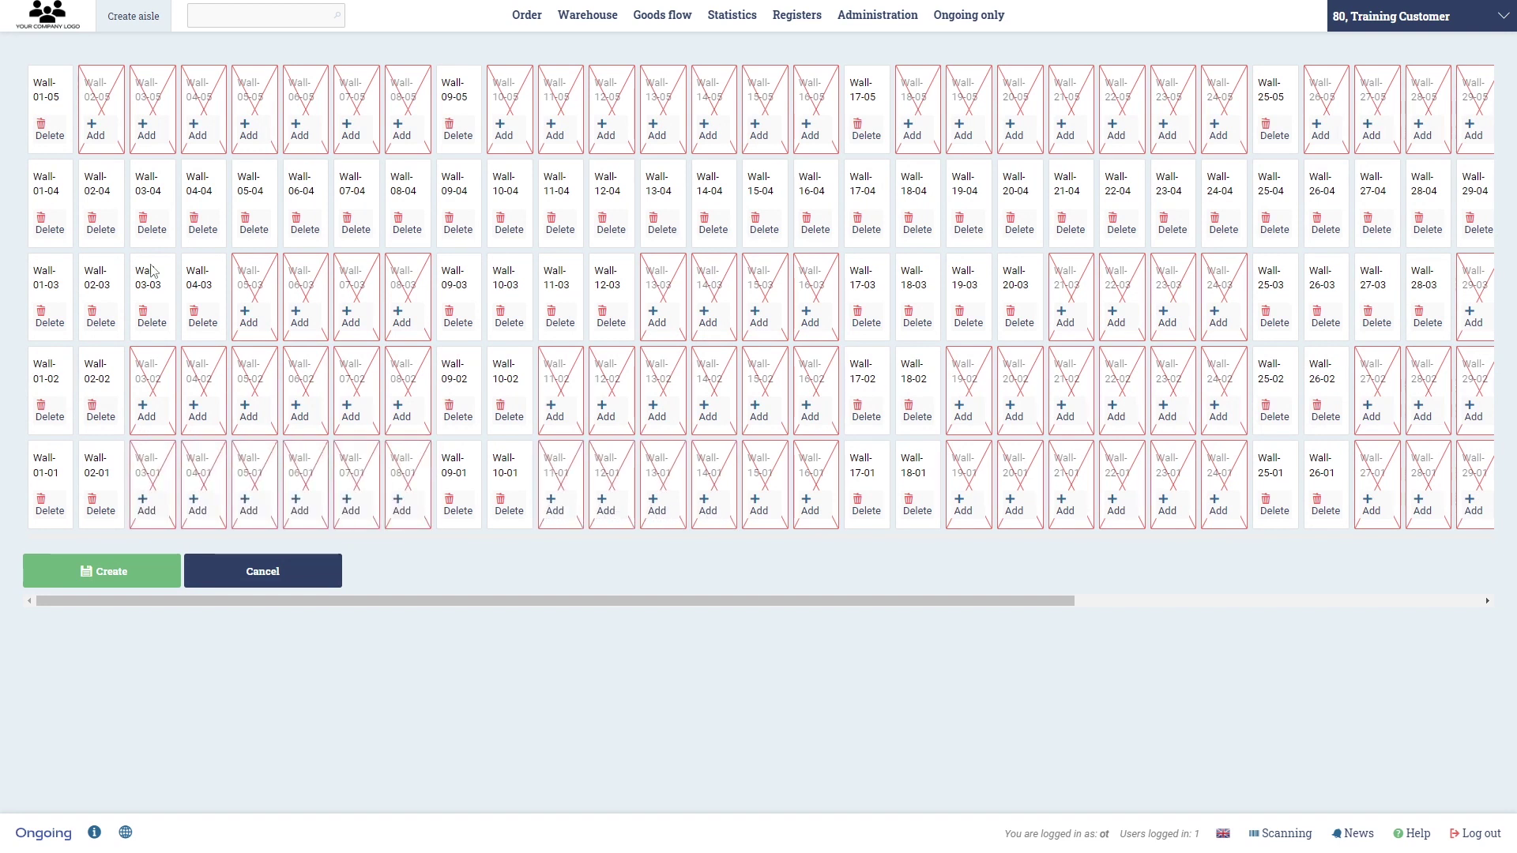
Create the Wall aisle with the remaining locations.
click(148, 576)
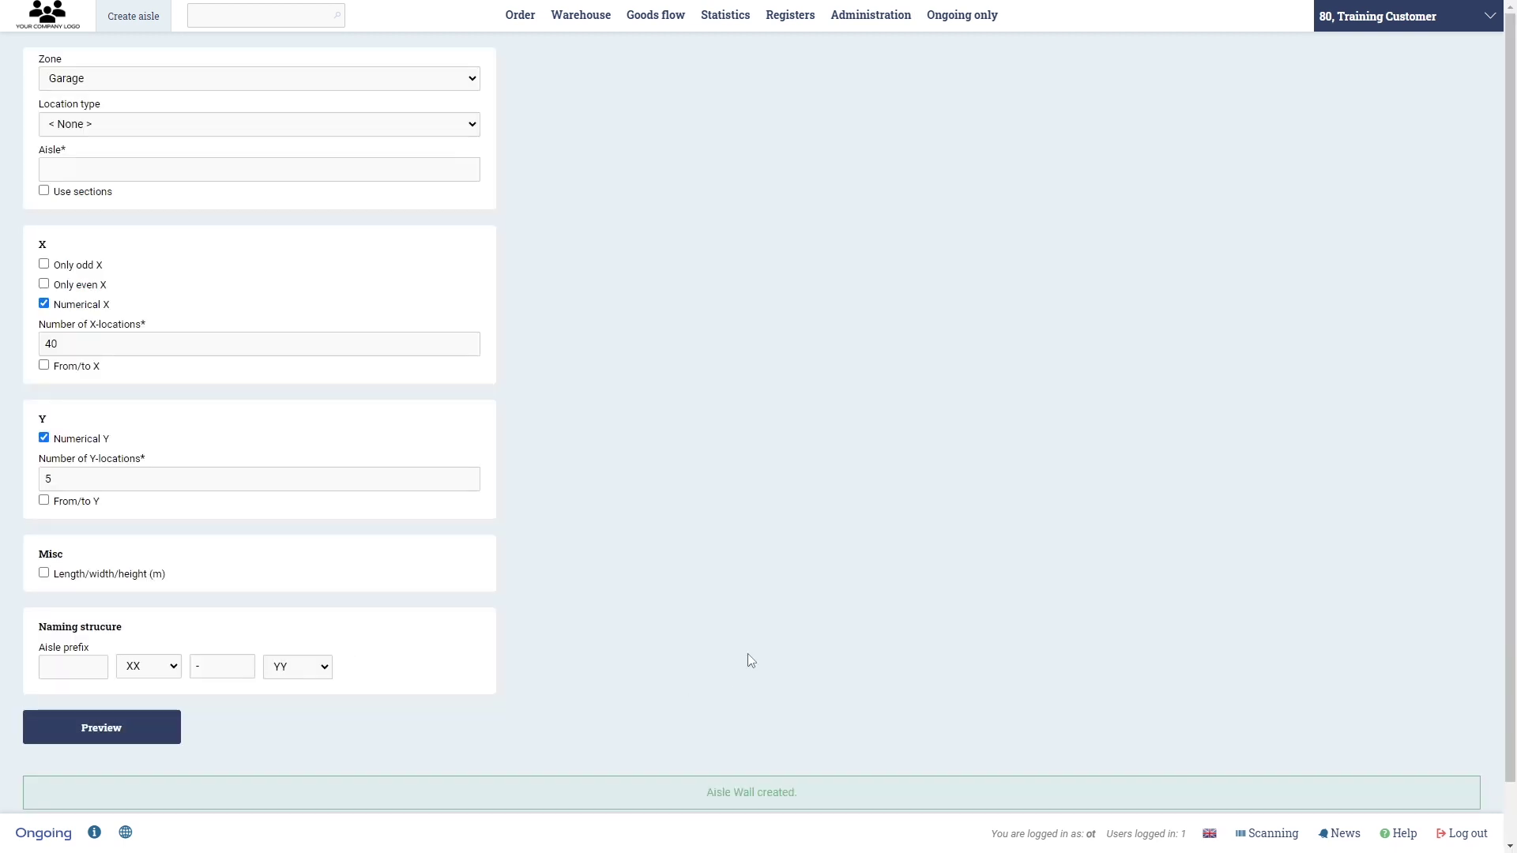
scroll(739, 730, down, 1)
scroll(778, 614, up, 1)
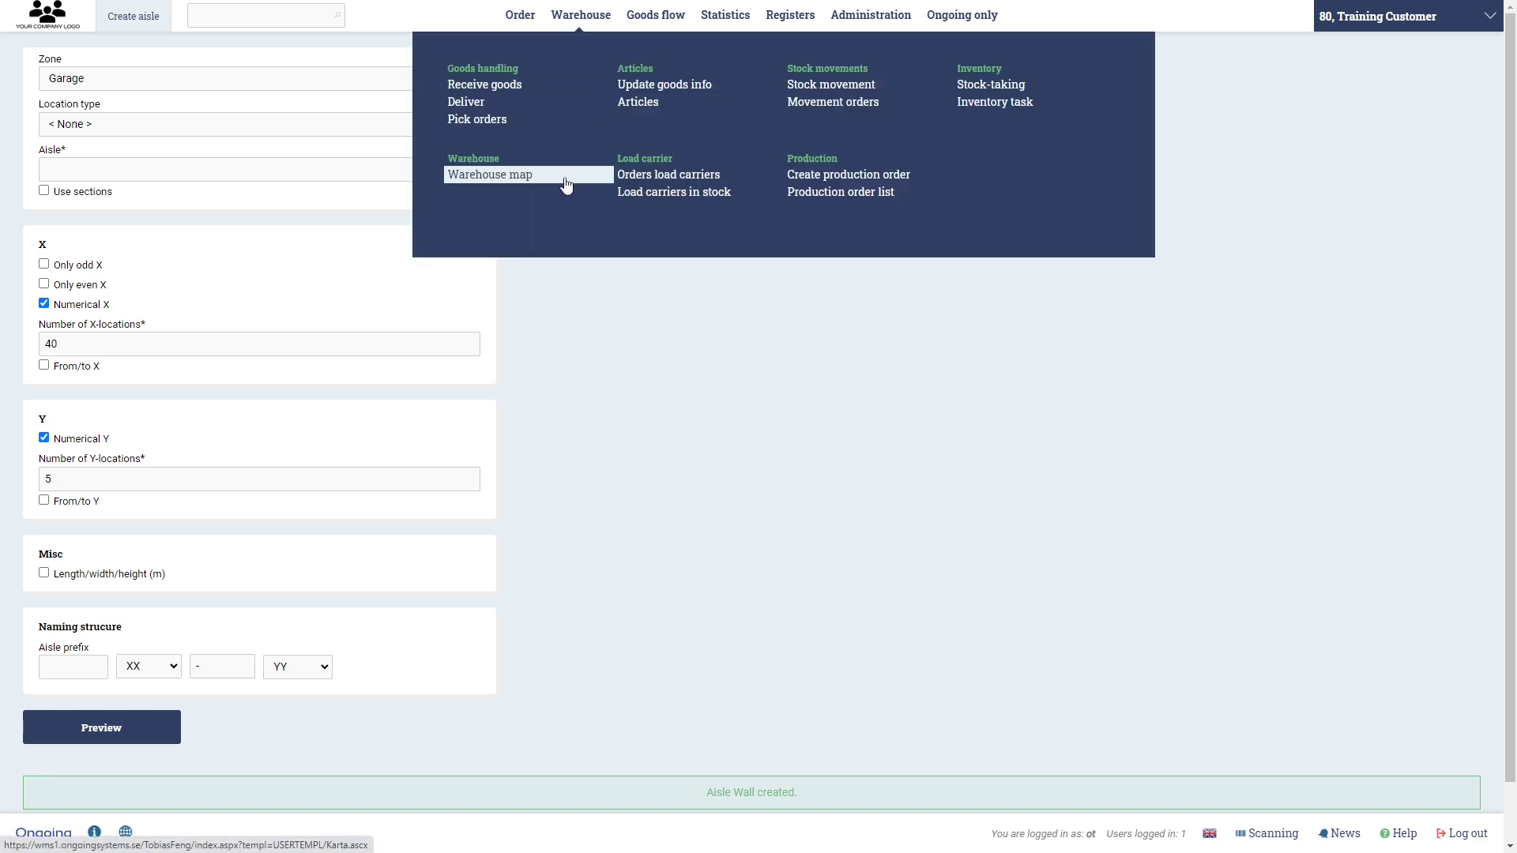
View the new Wall aisle on the warehouse map, then return to the shelving photo.
click(562, 179)
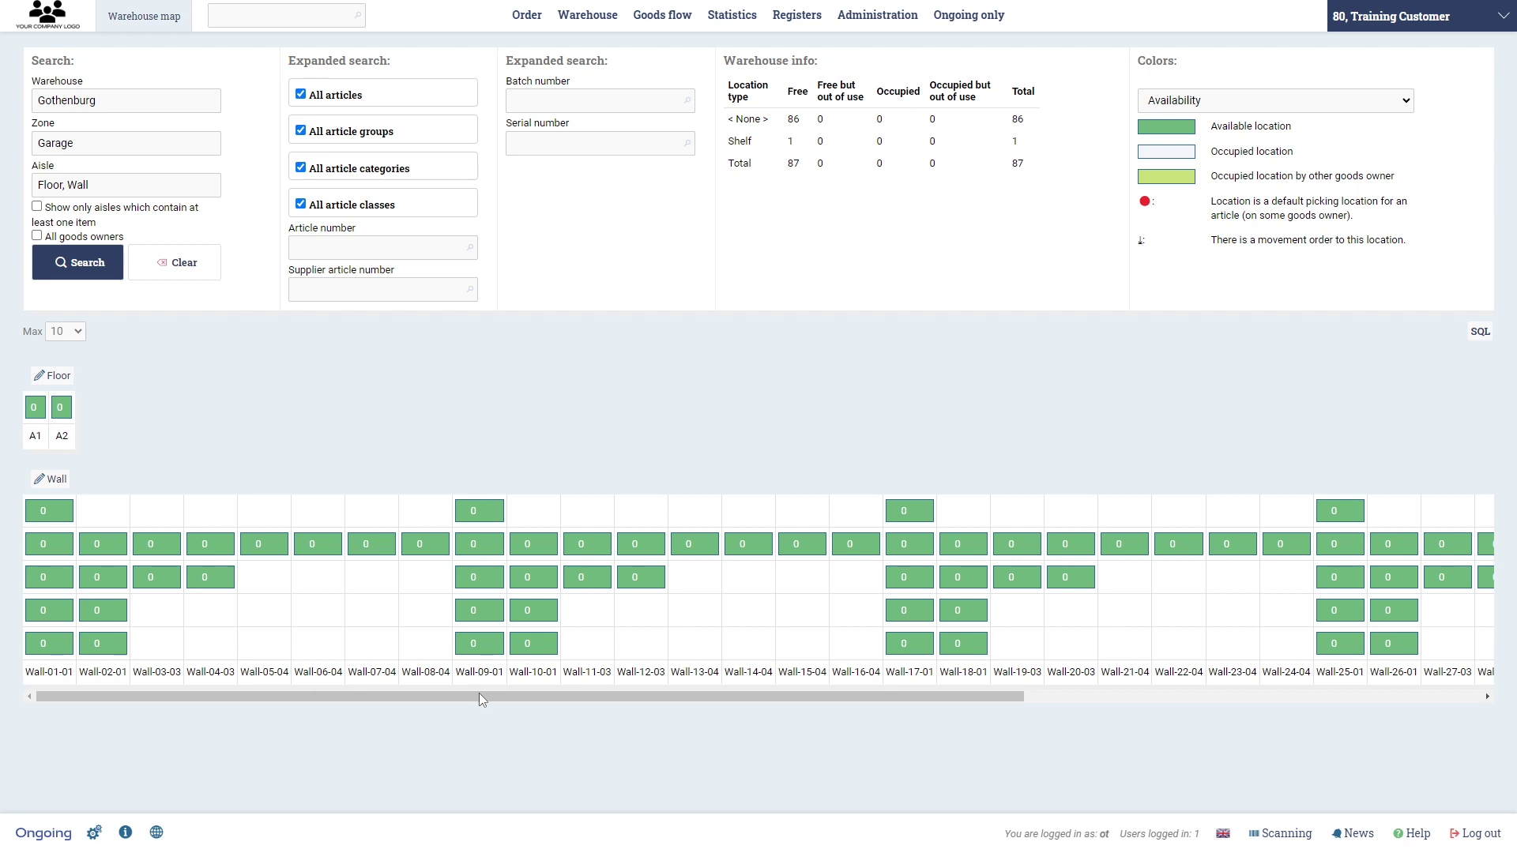
drag(482, 699, 360, 697)
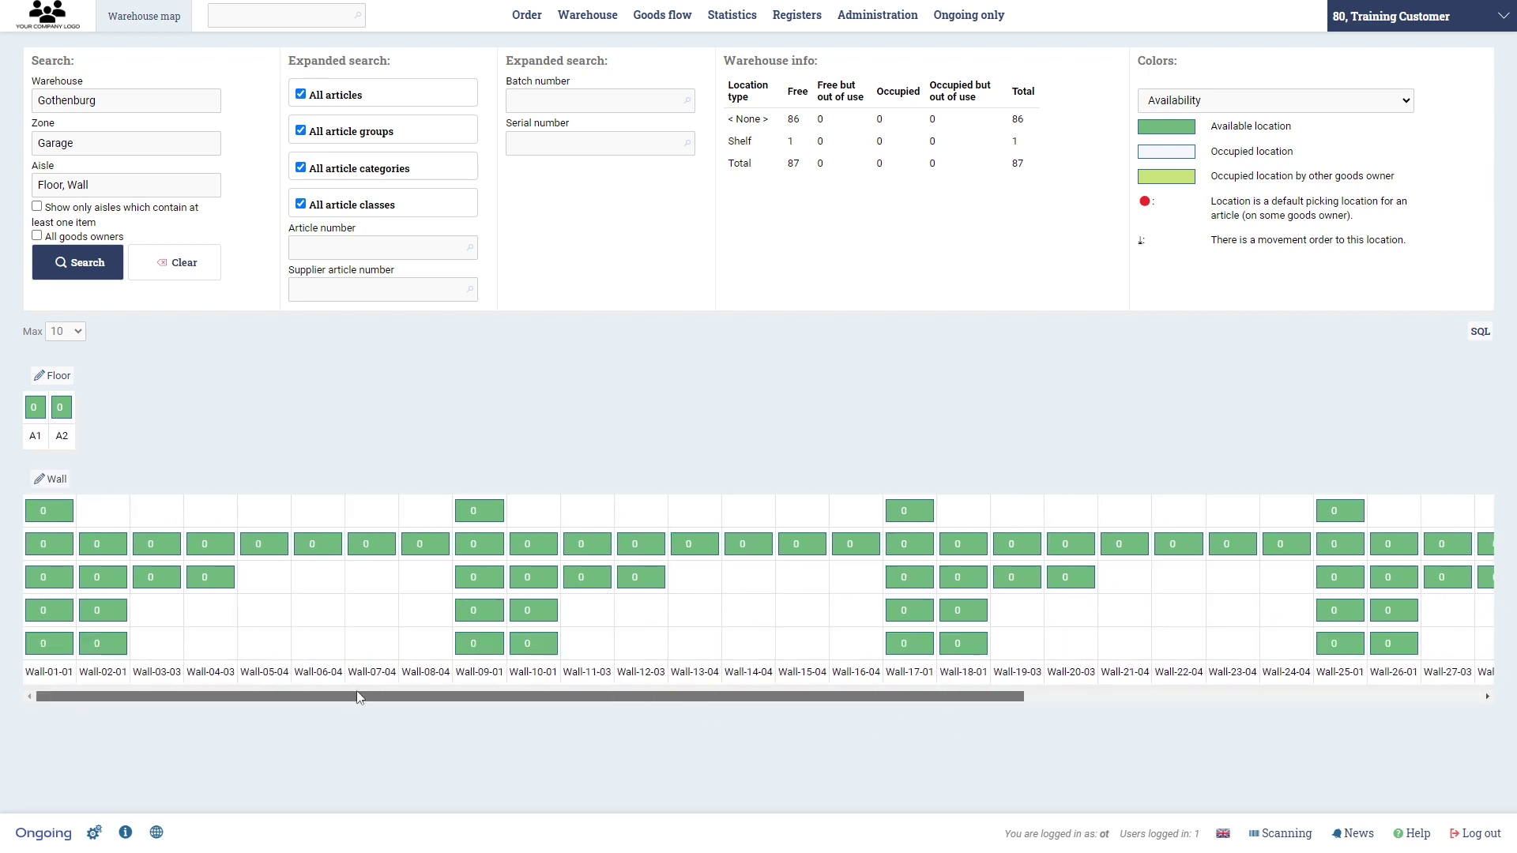
key(alt+Tab)
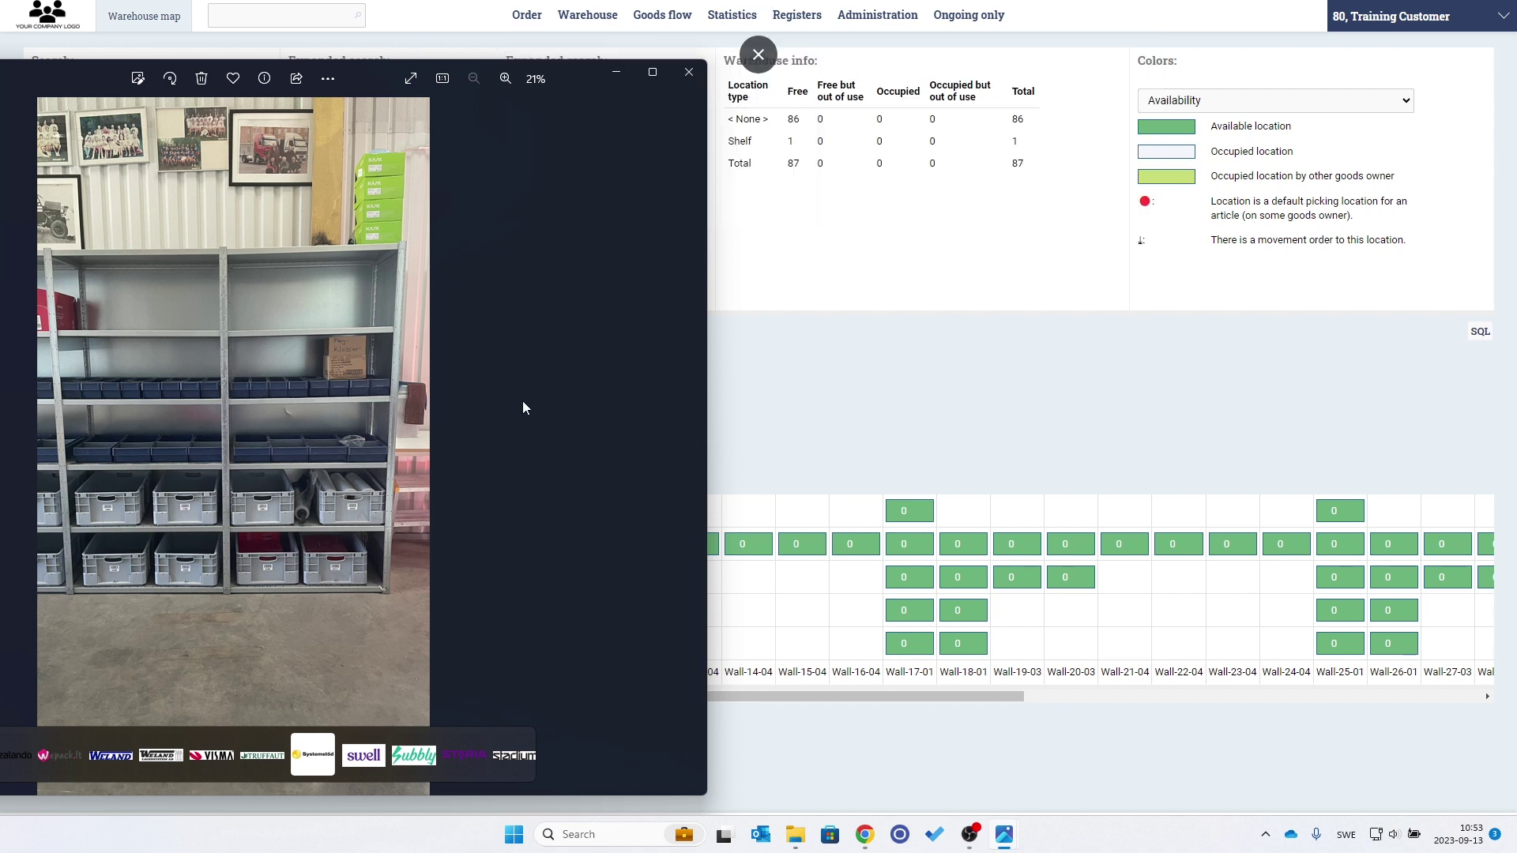
click(689, 72)
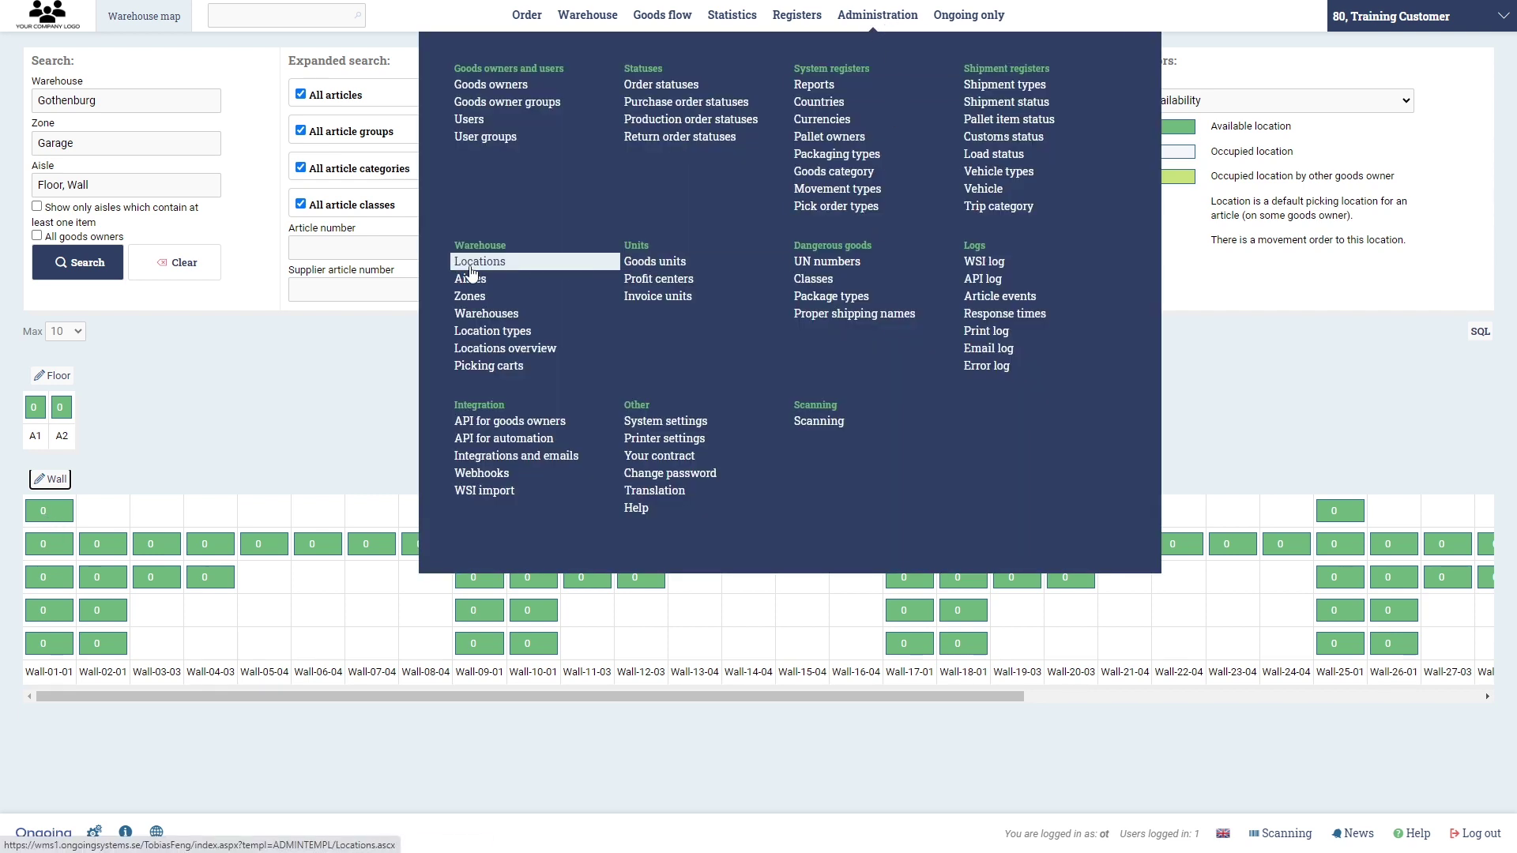
click(470, 268)
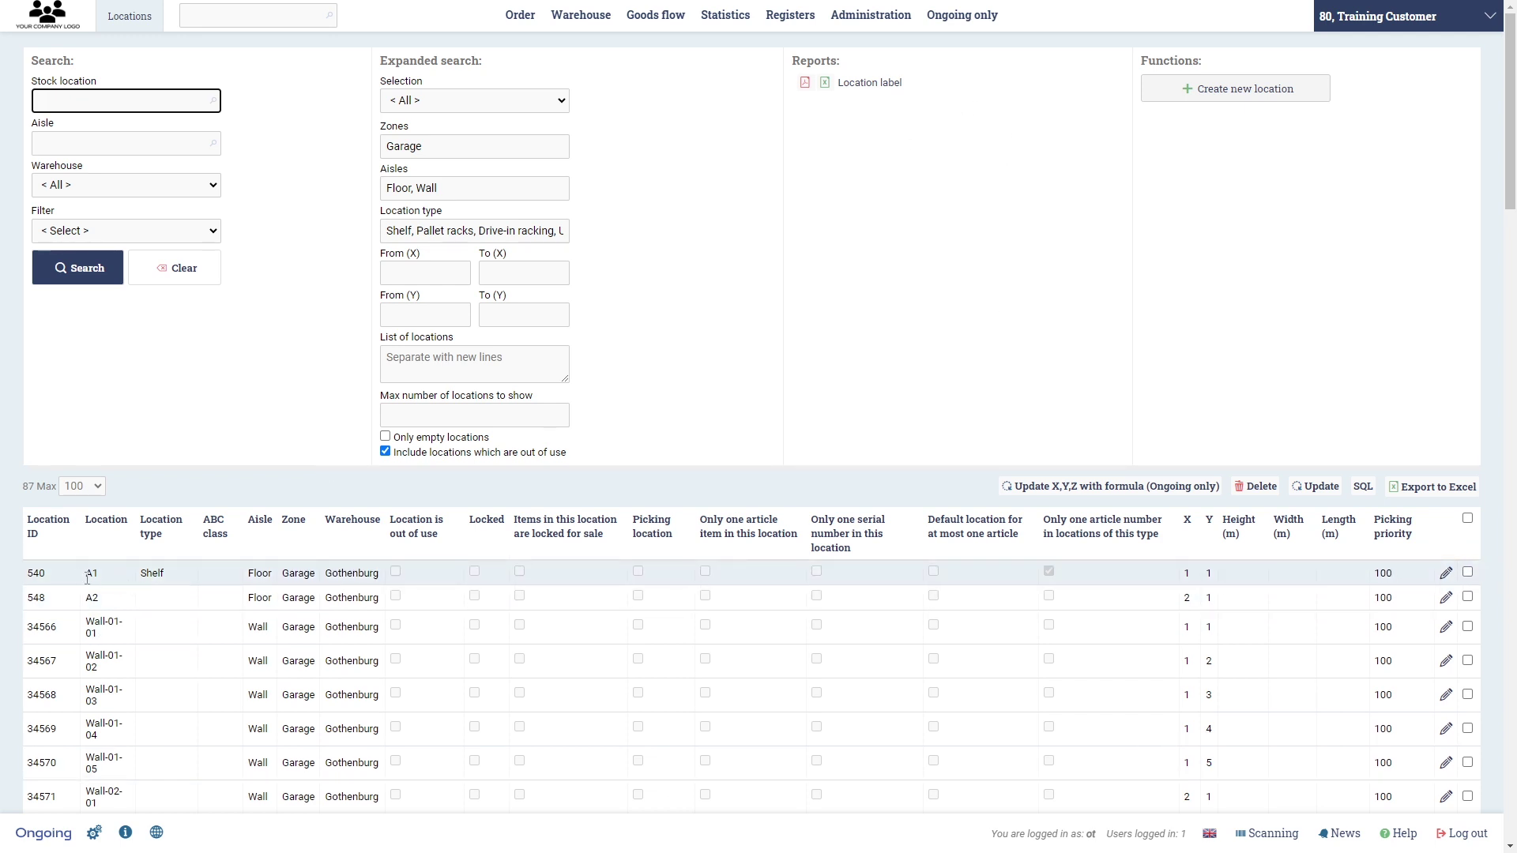
Select every listed location with the table's select-all checkbox.
click(1468, 520)
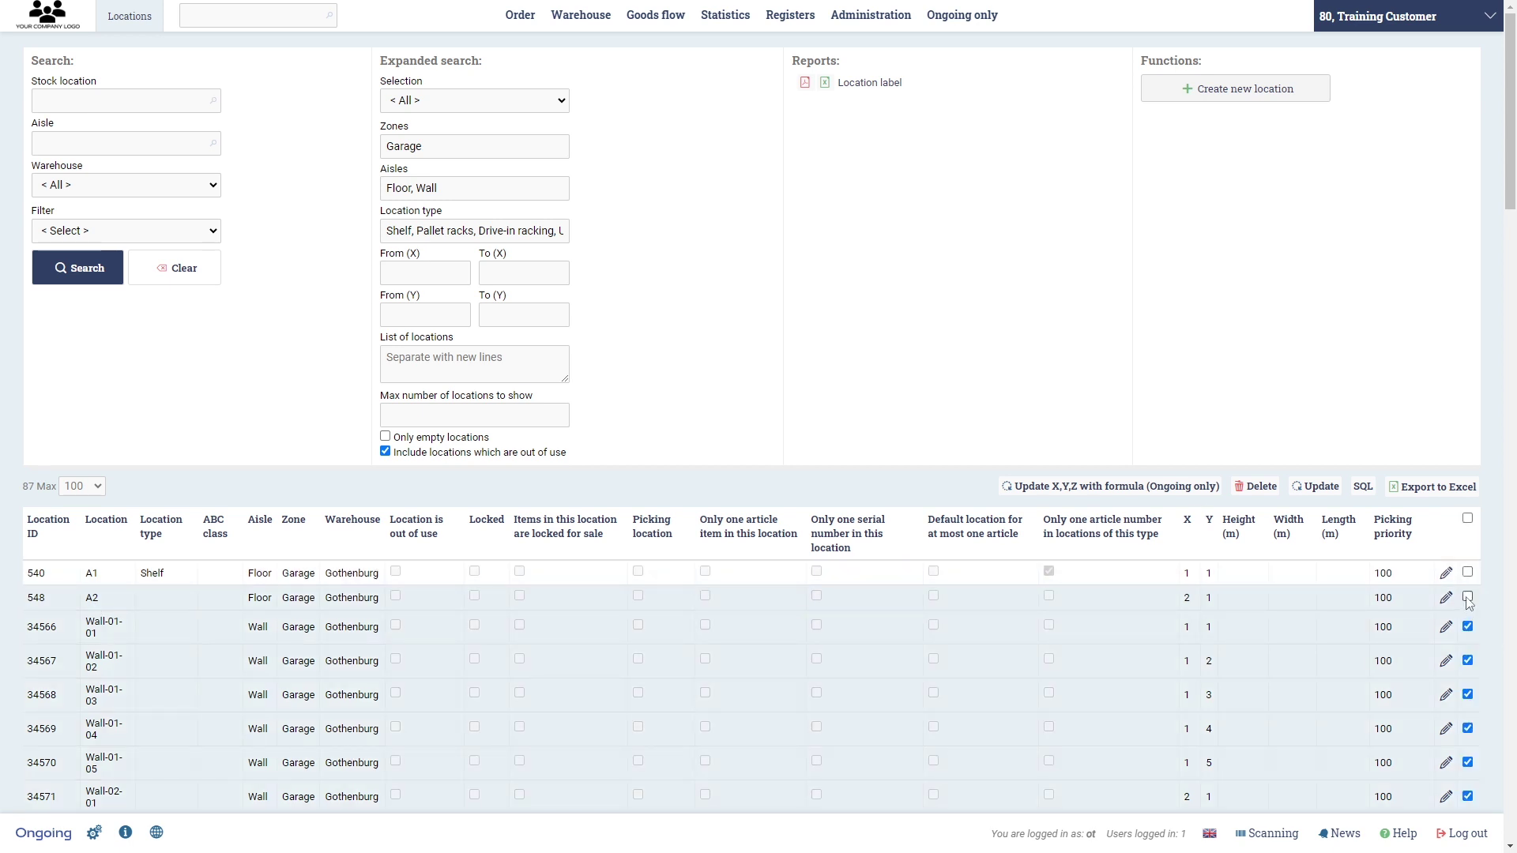
mouse_move(1511, 203)
mouse_down()
mouse_move(1514, 836)
mouse_move(1512, 180)
mouse_up()
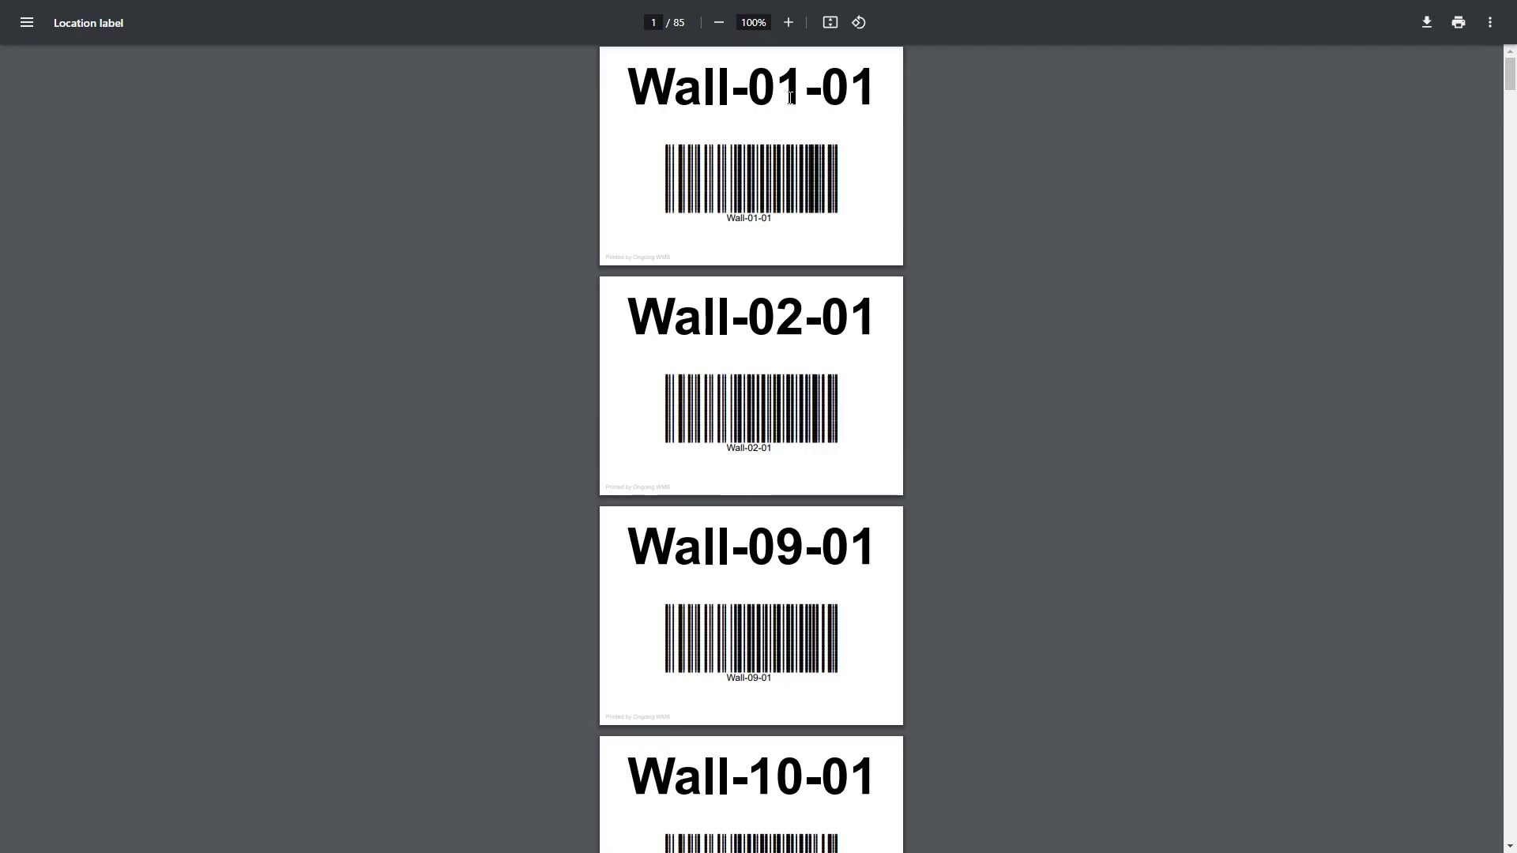
Scroll through the Location label PDF's barcode pages for the Wall locations.
drag(1510, 85, 1513, 207)
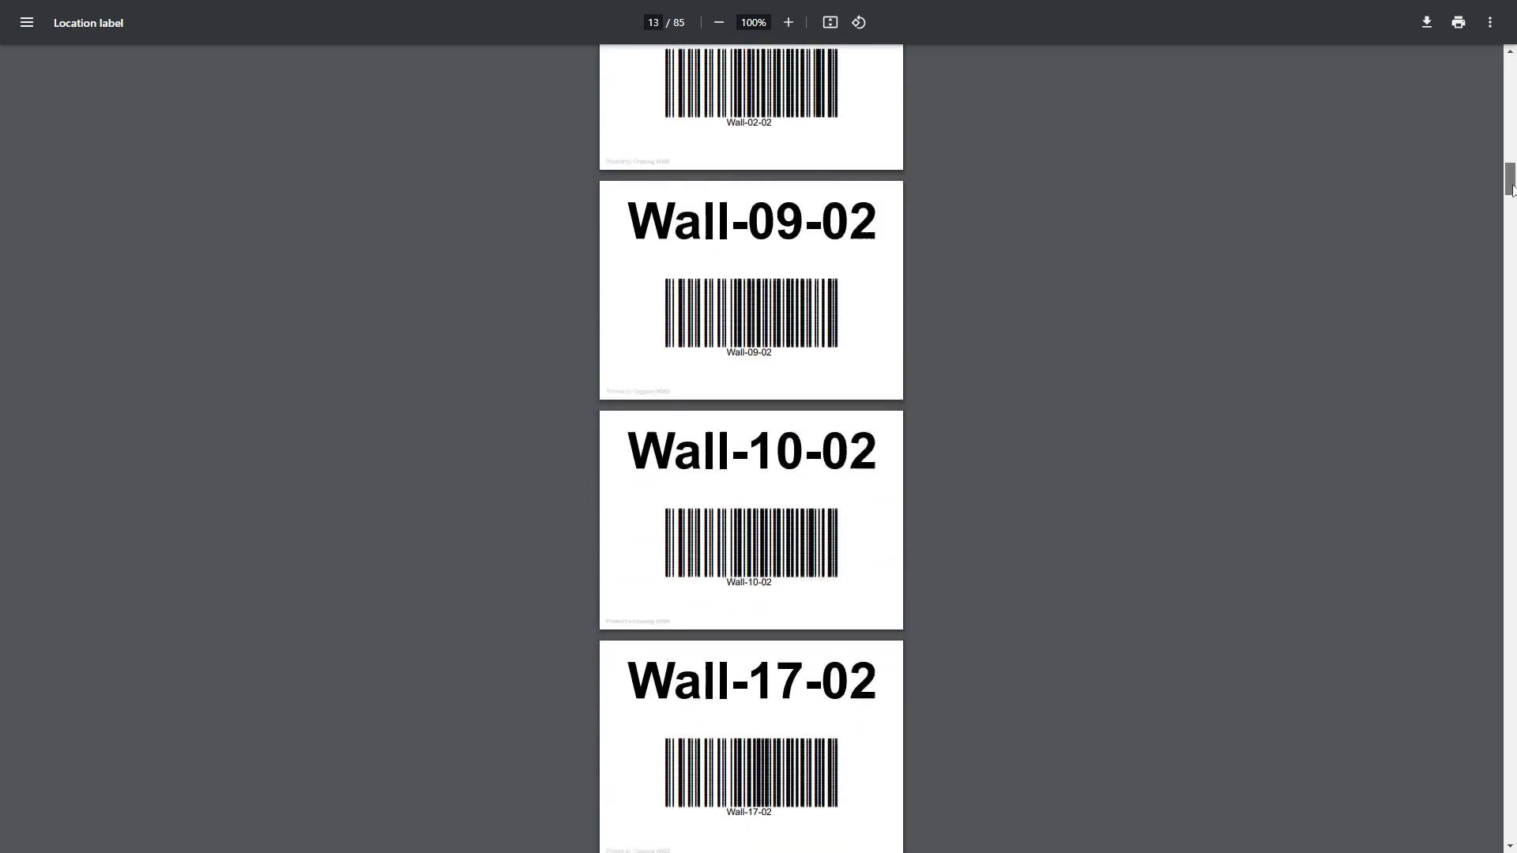